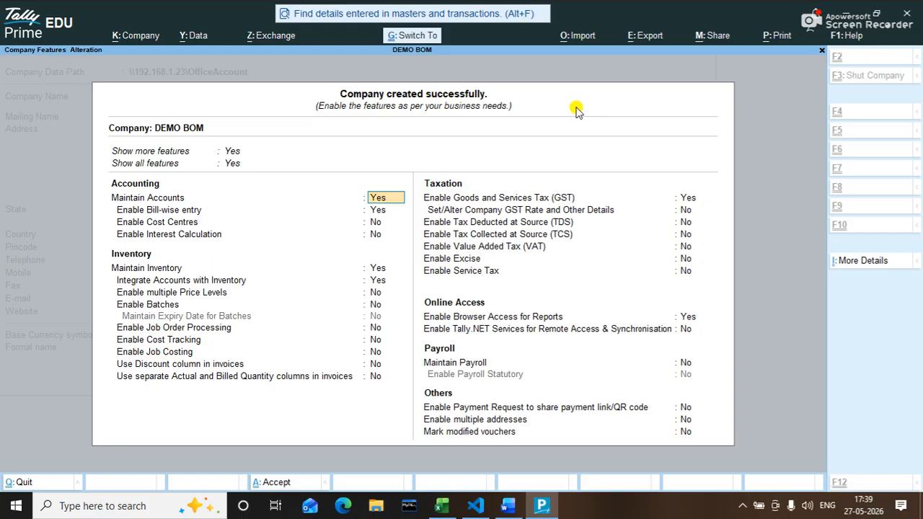
Accept the feature settings of the new company DEMO BOM and check its balance sheet
ctrl+click(575, 106)
key(ctrl+a)
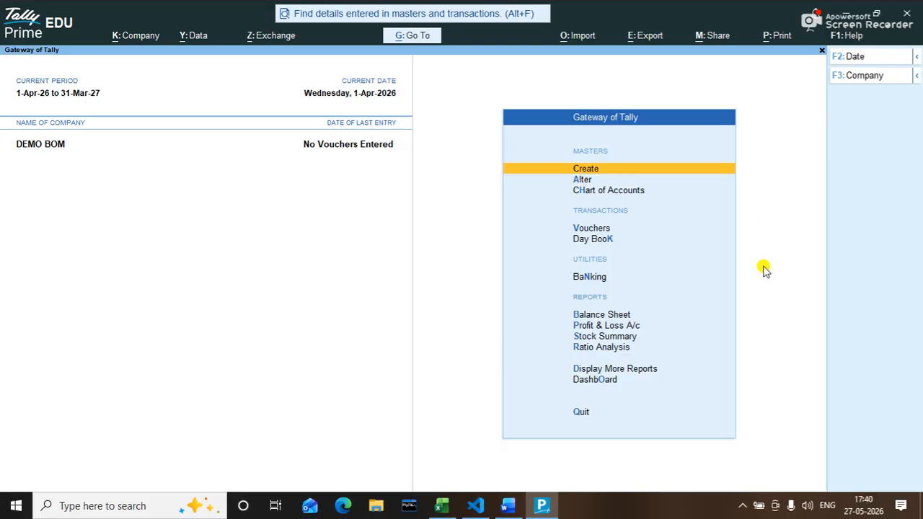
key(b)
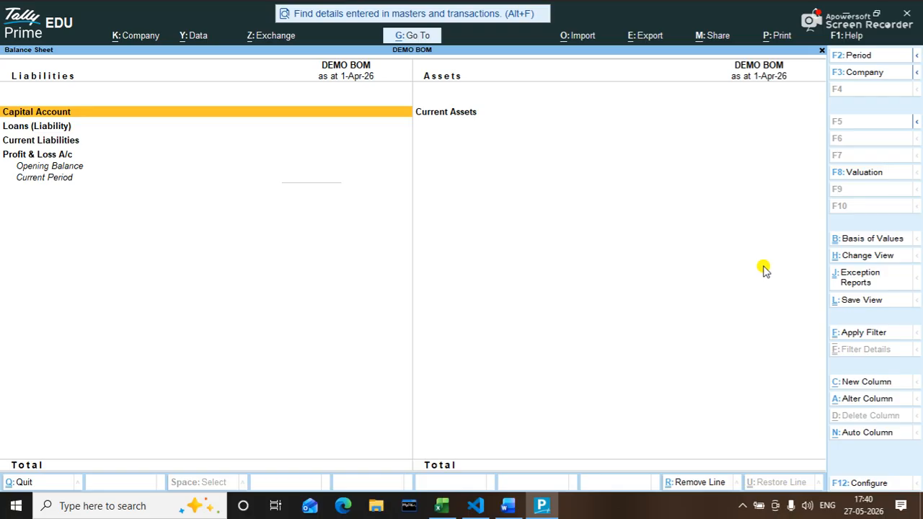
key(Escape)
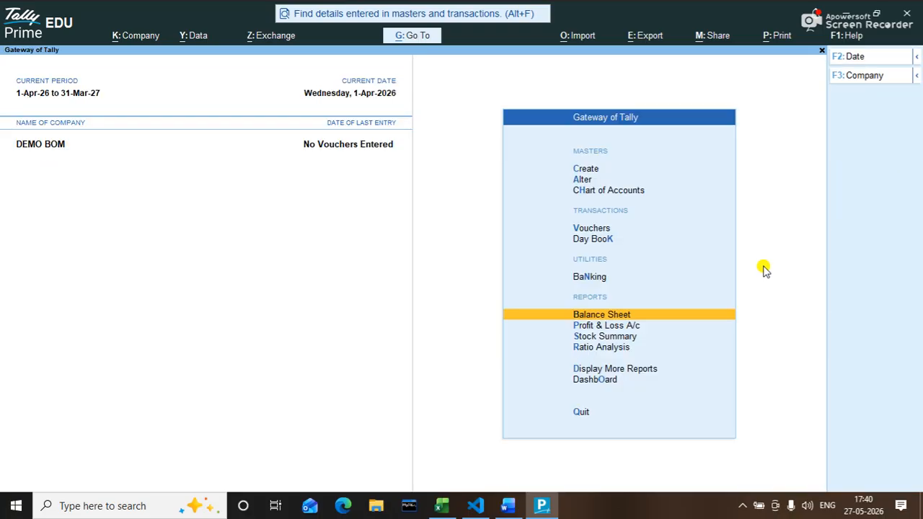
Start a new receipt voucher
key(Up)
key(Up)
key(Up)
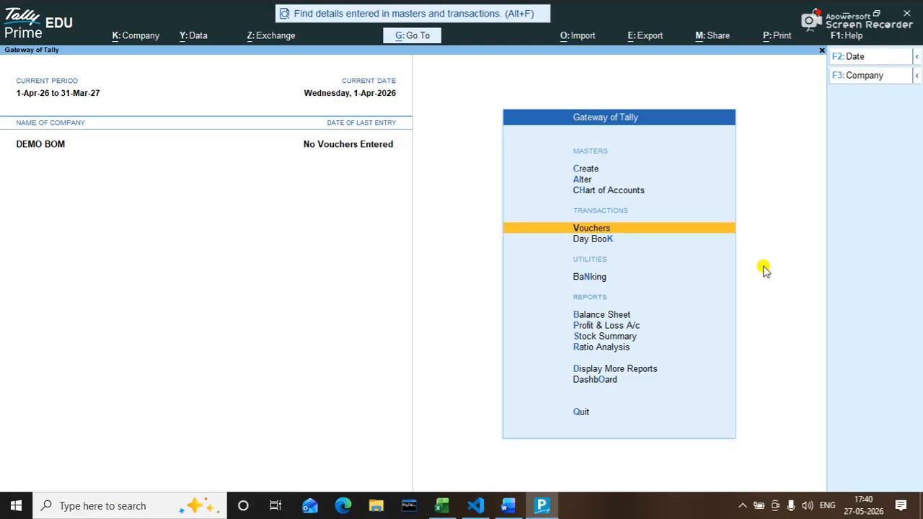
key(Return)
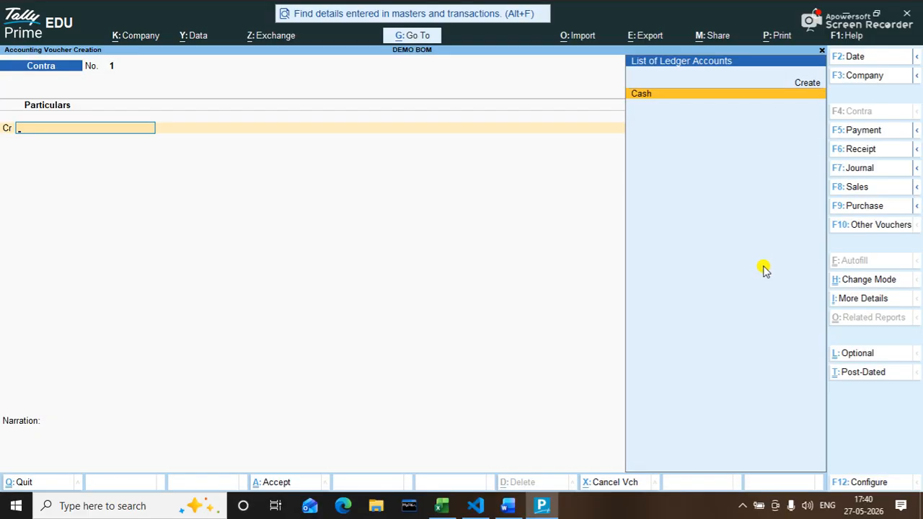
key(F6)
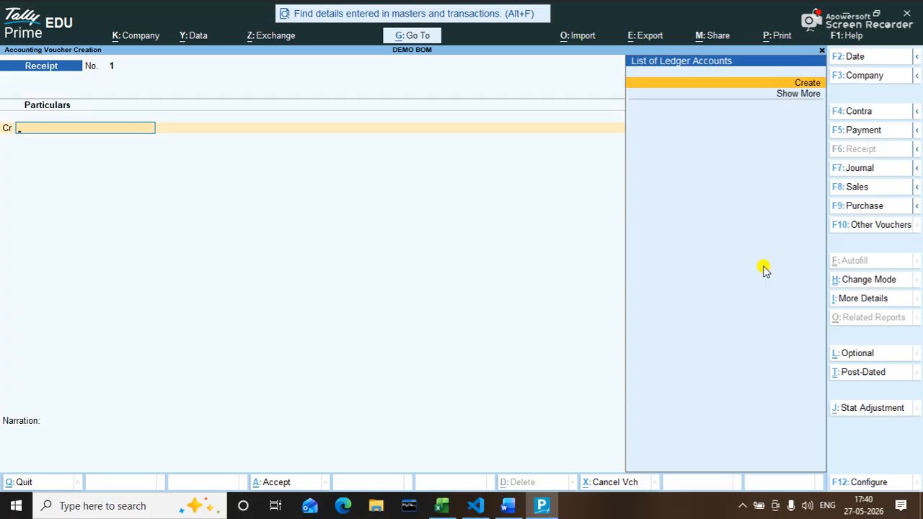
Create the ledger CAPITAL A/C under the Capital Account group and use it as the receipt's credit account
key(alt+c)
text(CA)
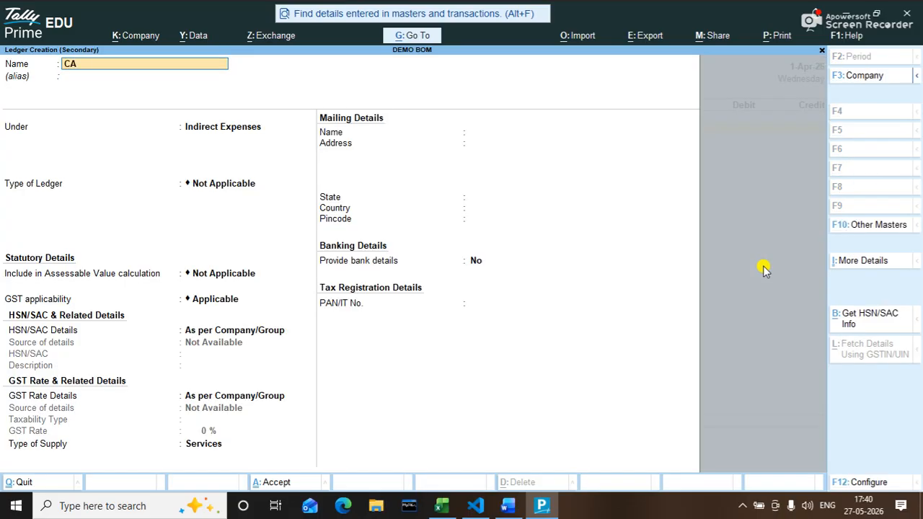
text(PITAL A/C)
key(Return)
text(CAP)
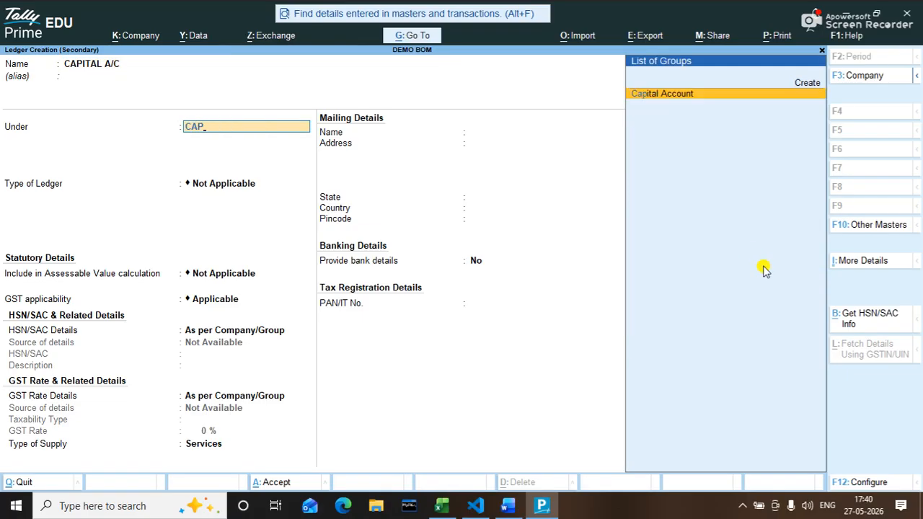
key(Return)
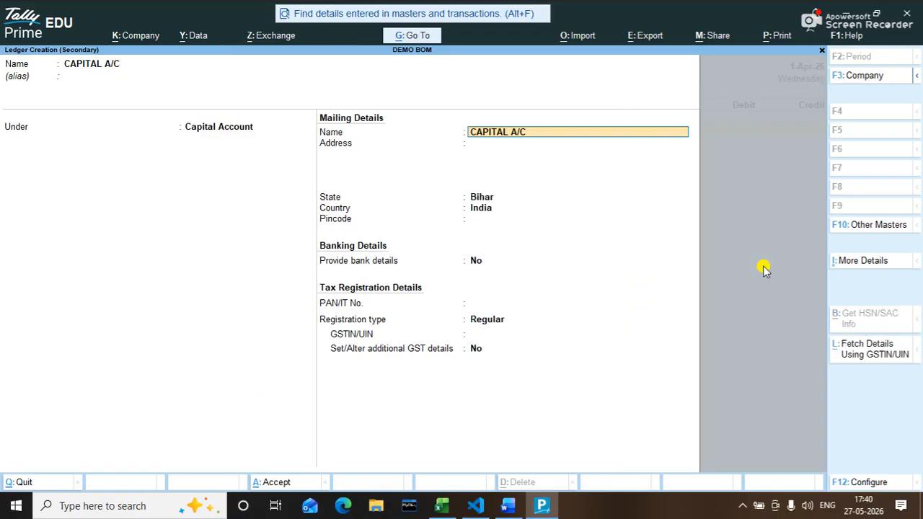
key(ctrl+a)
key(Return)
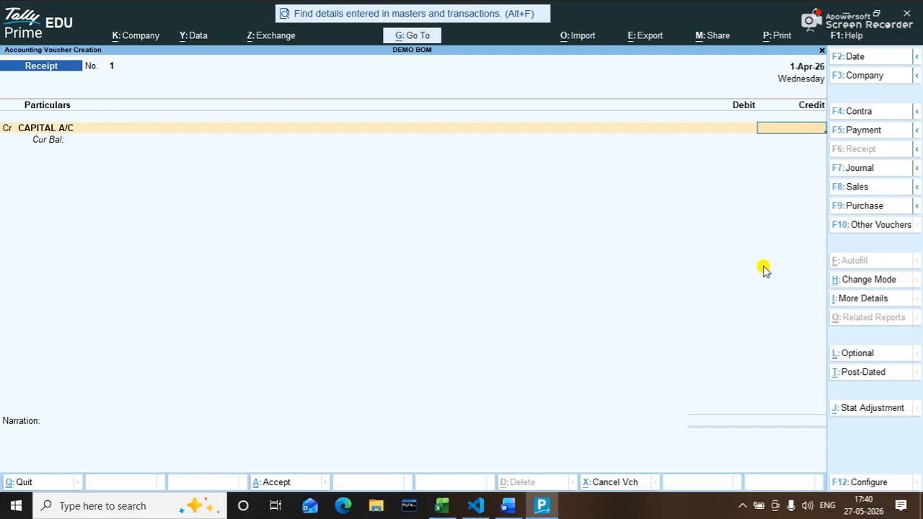
Credit CAPITAL A/C with 600000, debit Cash with the same amount, and save the receipt voucher
text(600000)
key(Return)
key(Return)
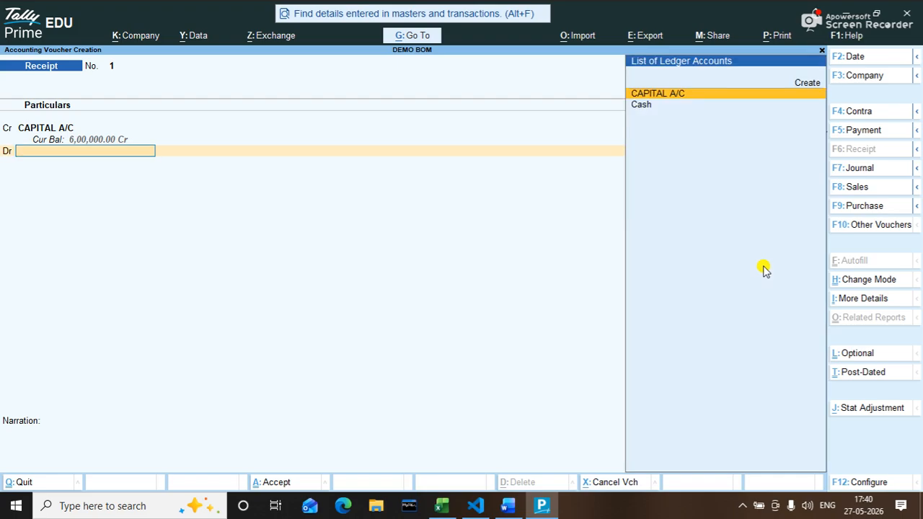
key(Down)
key(Return)
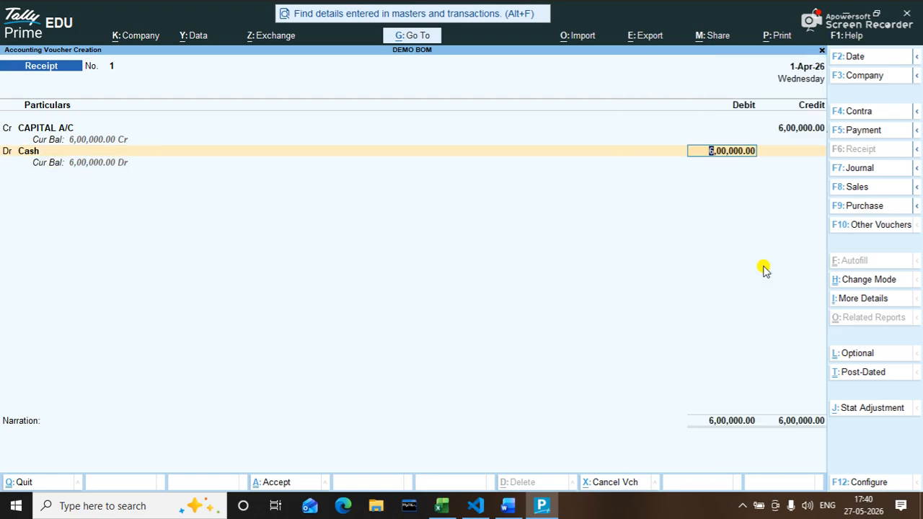
key(ctrl)
key(ctrl+a)
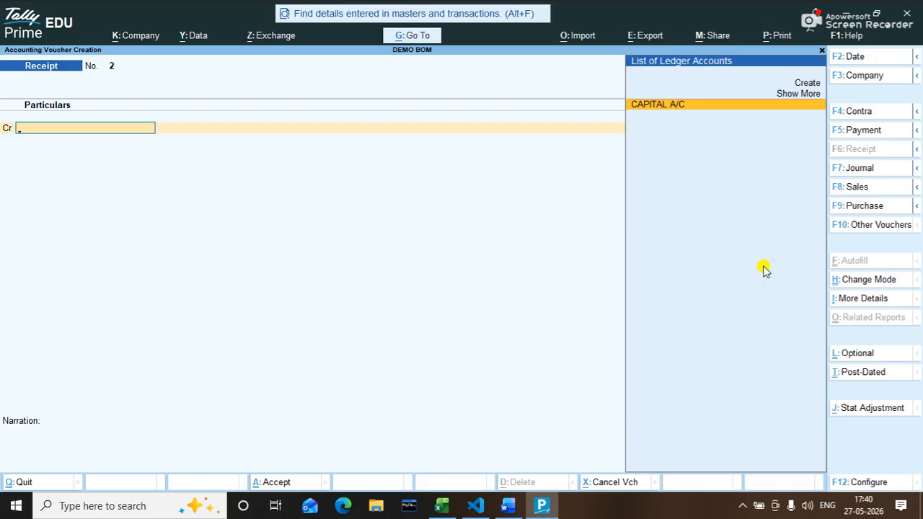
Review the balance sheet and the breakdown of Current Assets, and return to the Gateway of Tally
key(Escape)
key(b)
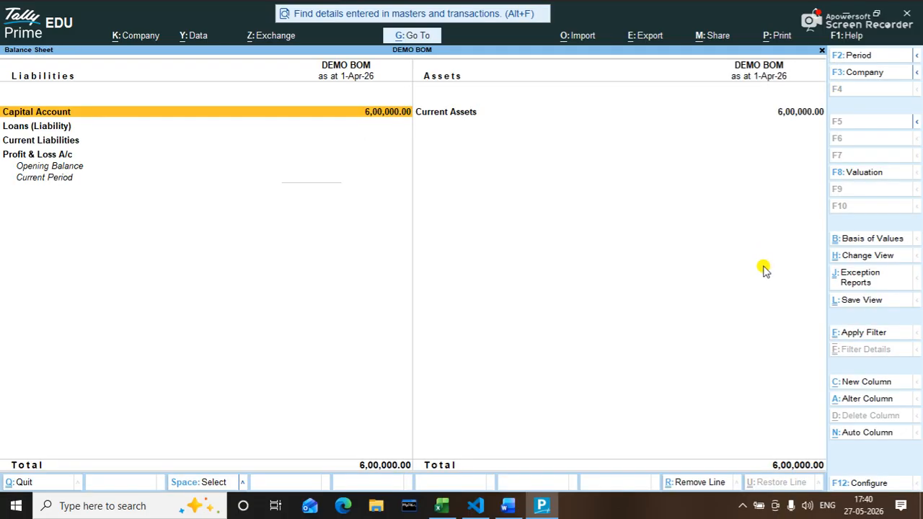
key(Right)
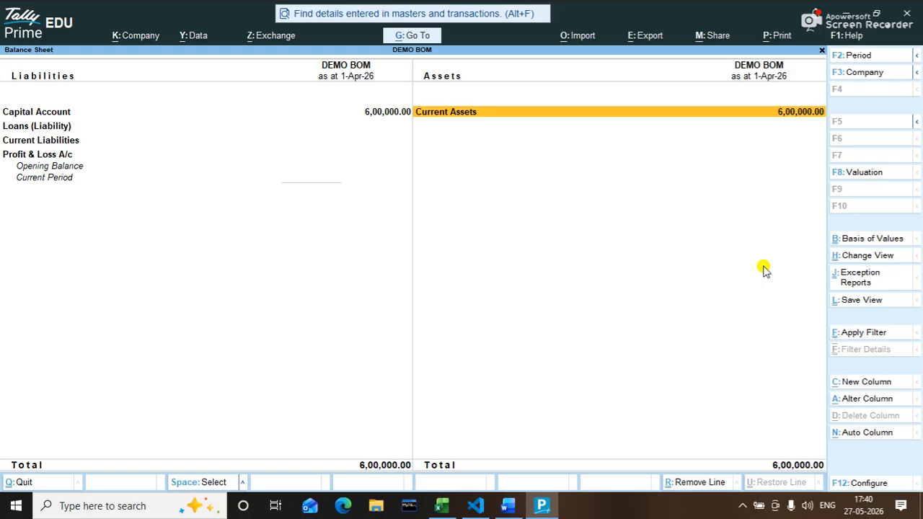
key(Return)
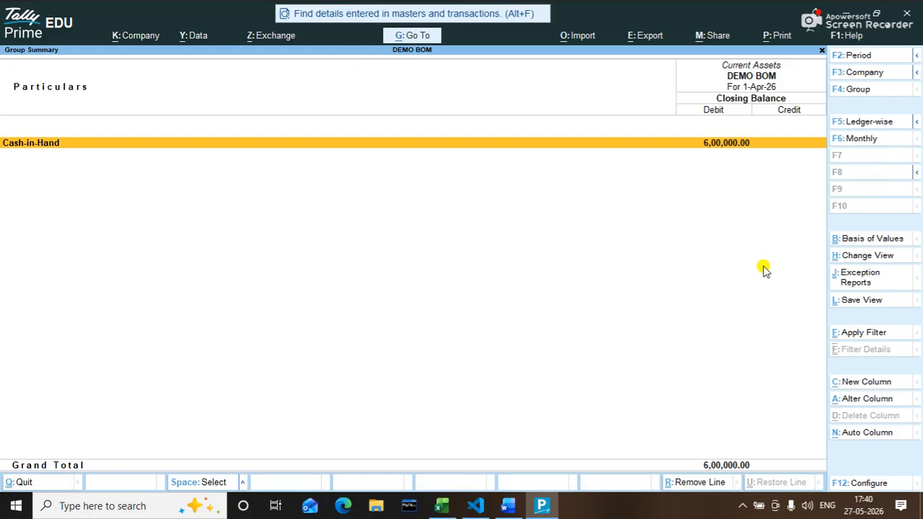
key(Escape)
key(Escape)
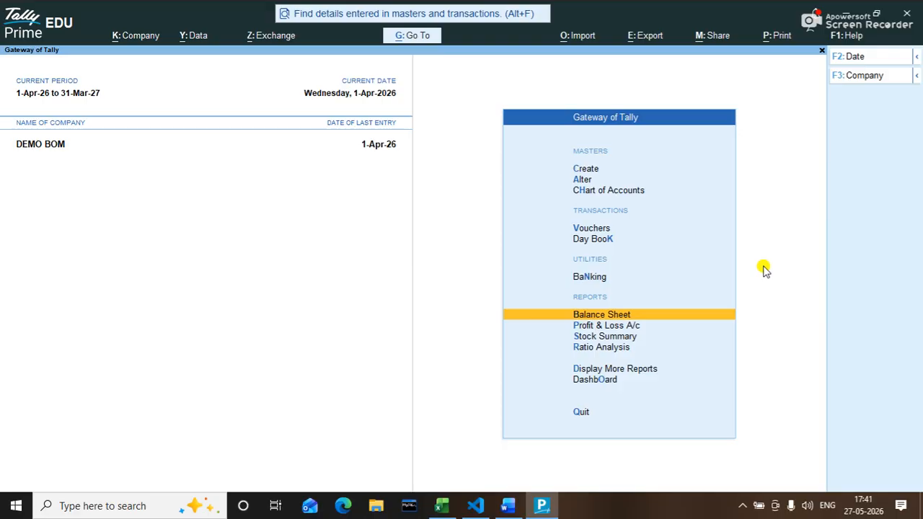
Open the creation form for a new inventory unit through master alteration
key(Up)
key(Up)
key(Up)
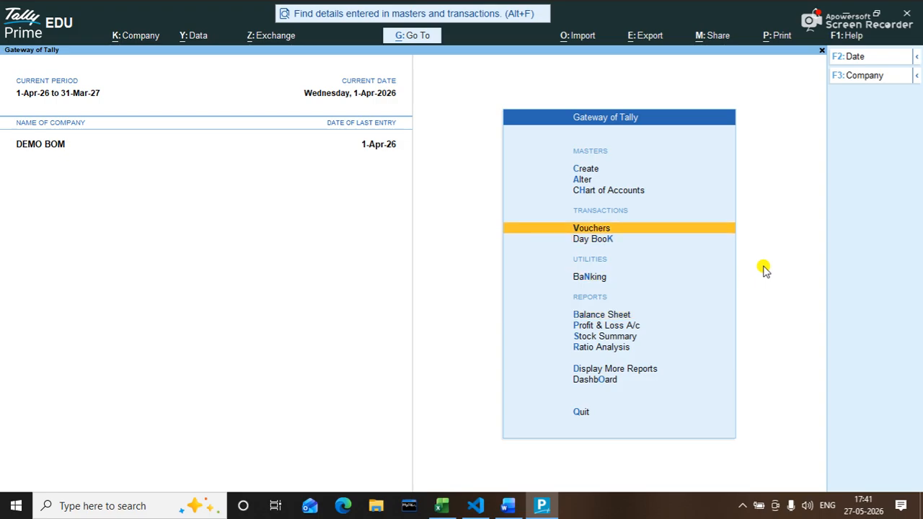
key(Up)
key(Up)
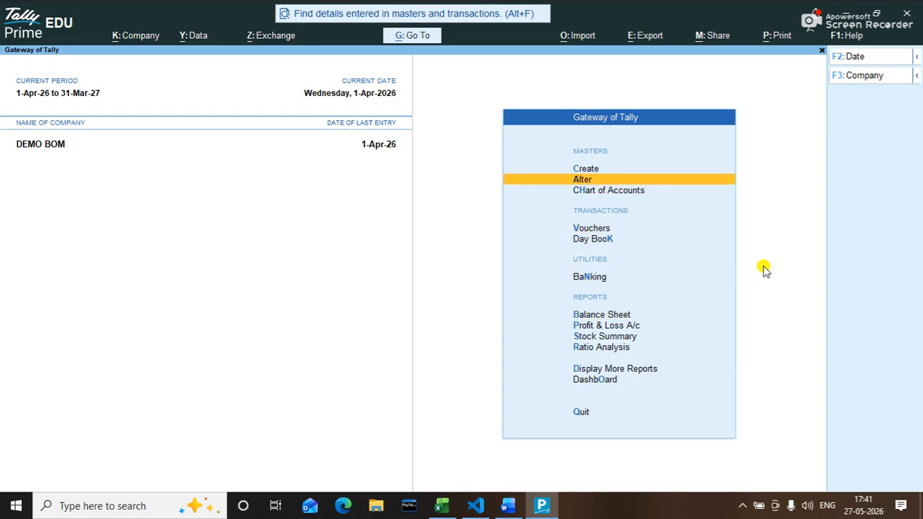
key(Return)
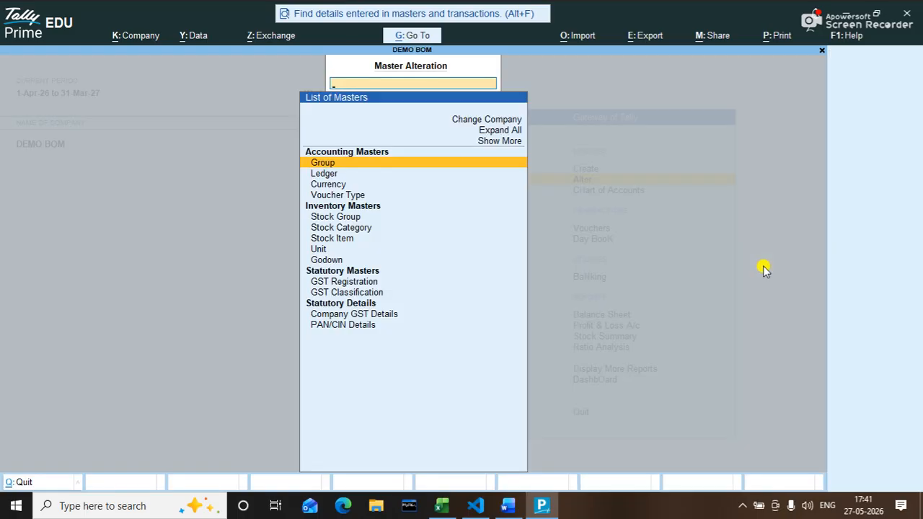
key(Down)
key(Down)
key(Down)
key(Down)
key(Down)
key(Down)
key(Down)
key(Return)
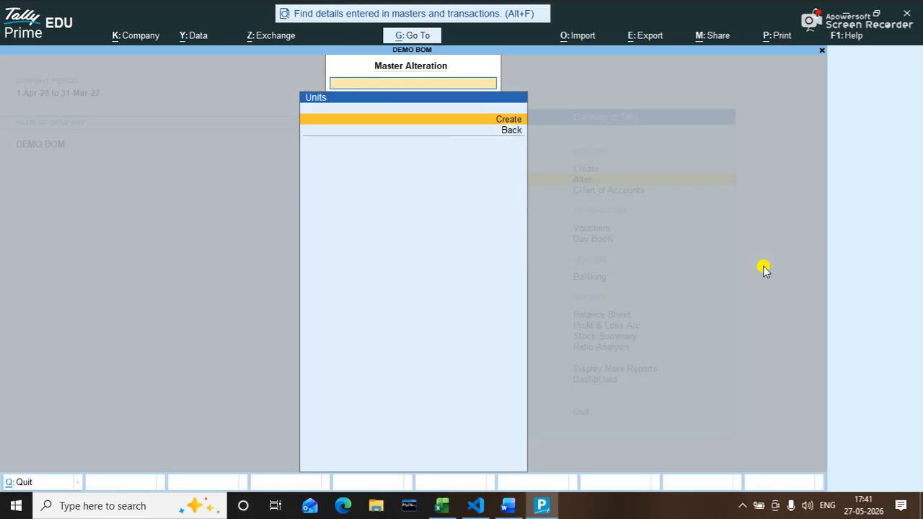
key(Return)
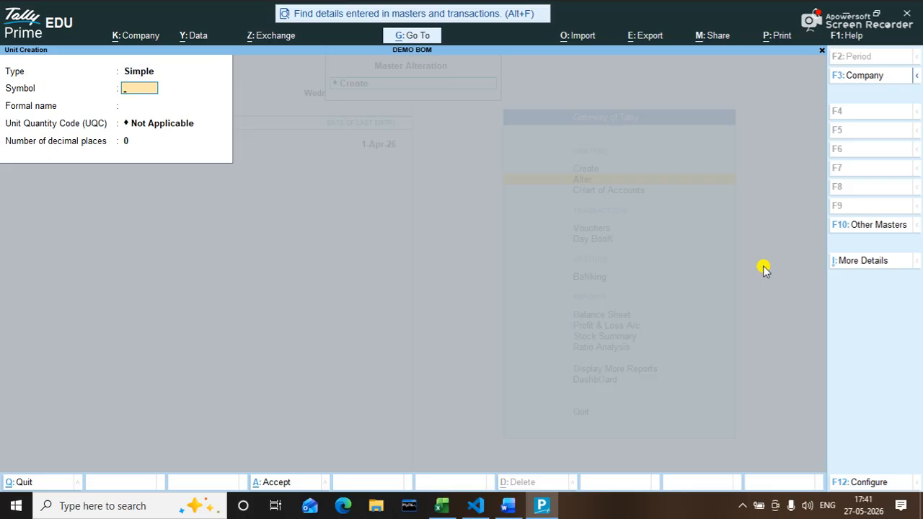
Save a simple unit with the symbol P and return to the list of masters
text(p)
key(BackSpace)
text(P)
key(Return)
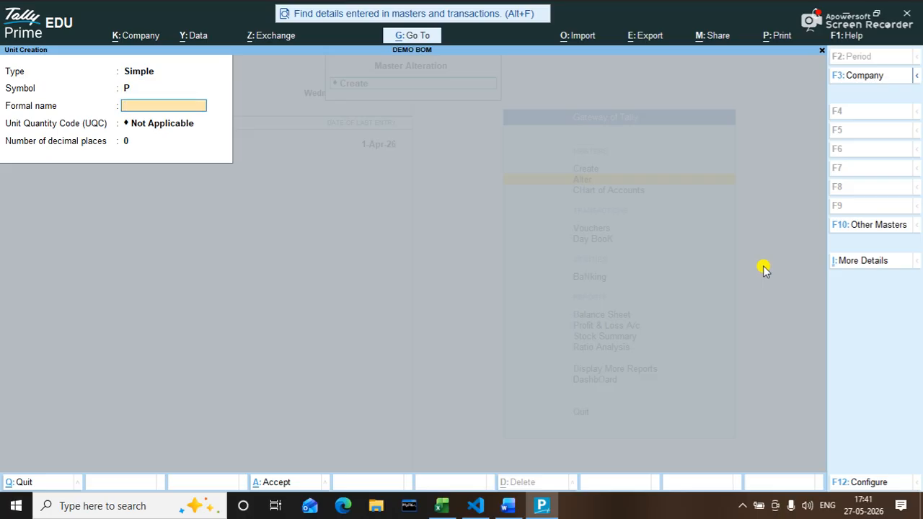
key(ctrl+a)
key(Escape)
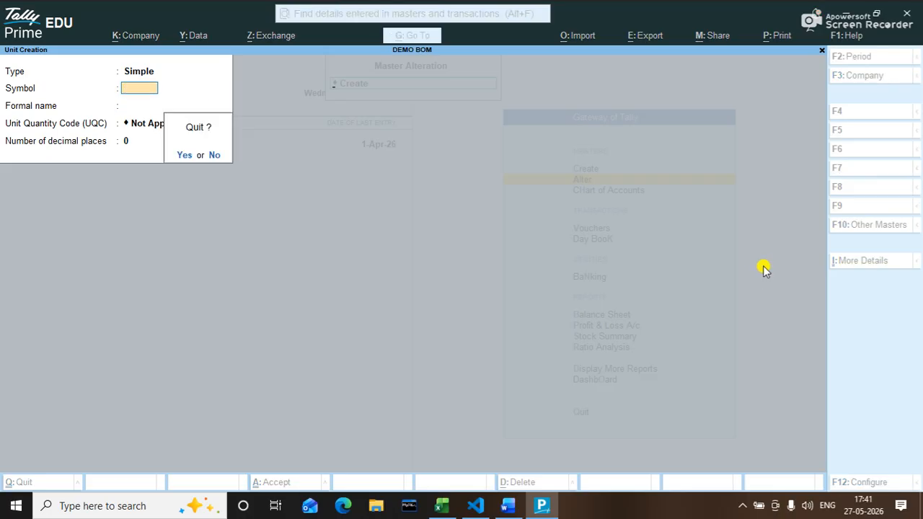
key(y)
key(Escape)
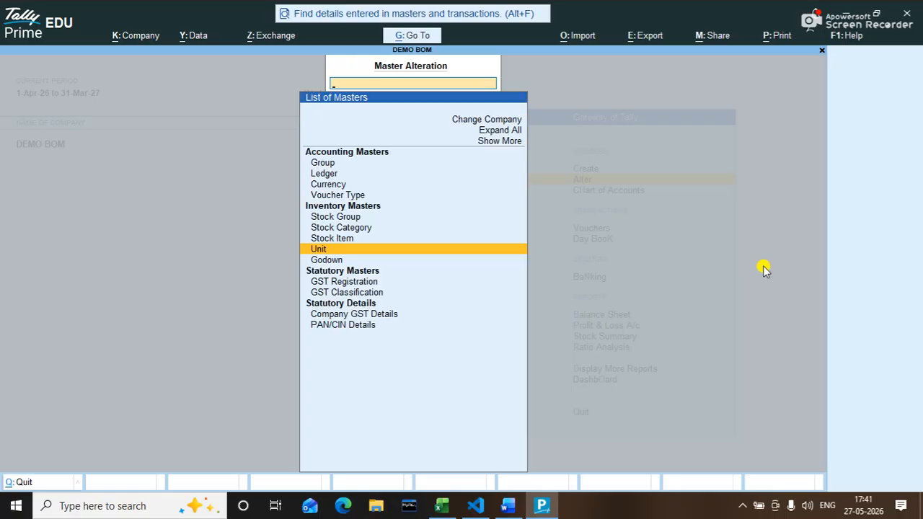
Create the stock item RAM under Primary with the unit P and save it
key(Up)
key(Return)
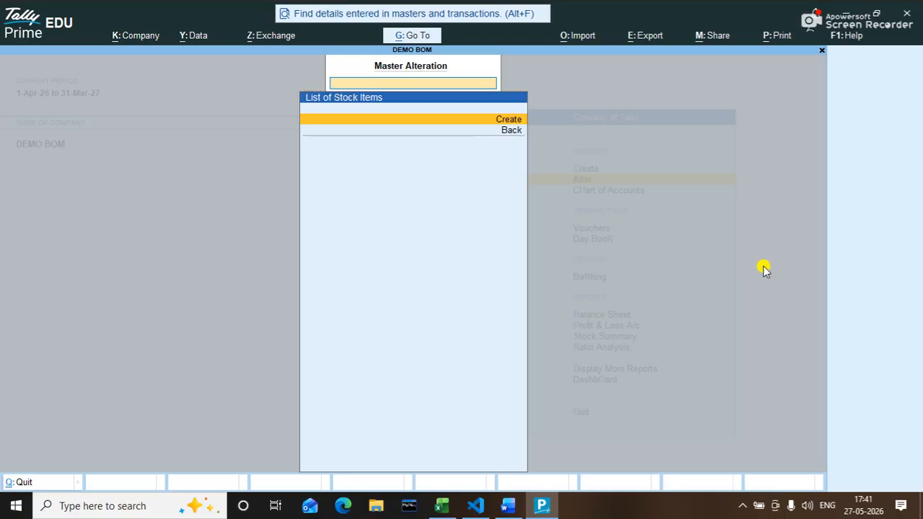
key(Return)
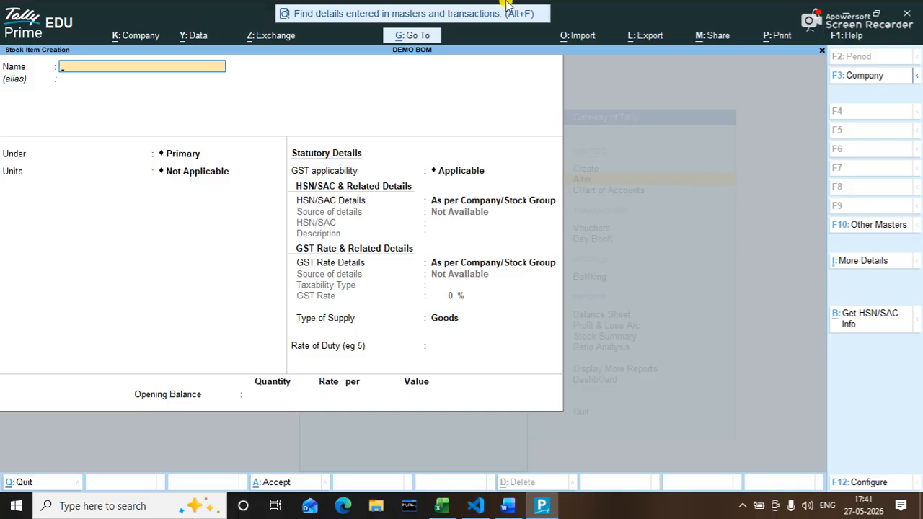
text(RAM)
key(Return)
key(Return)
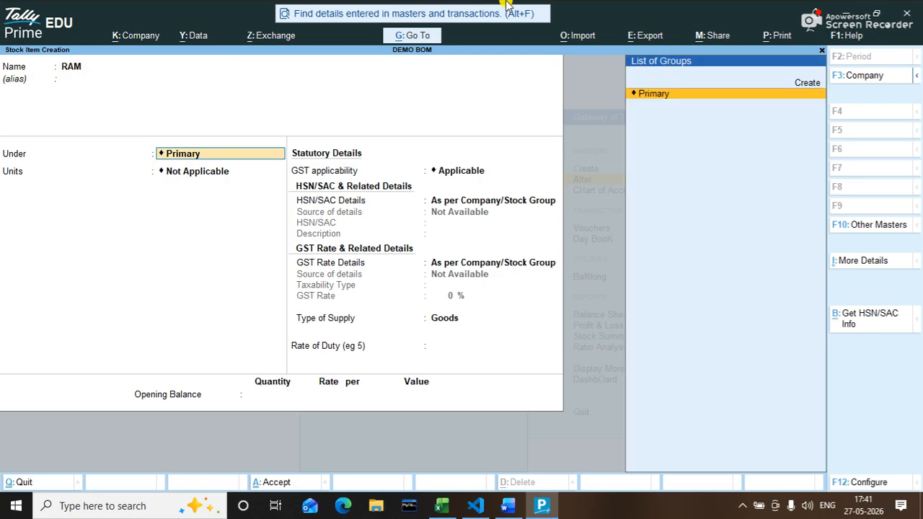
key(Return)
key(Down)
key(Return)
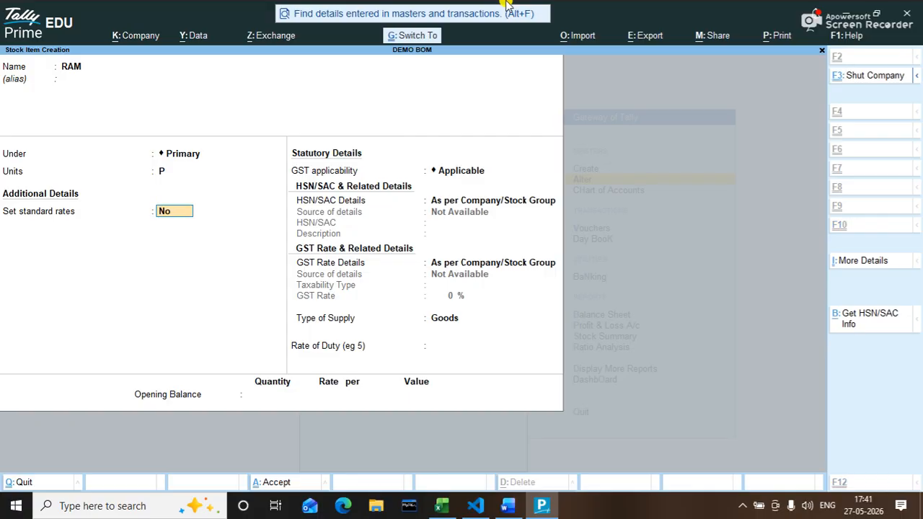
key(ctrl+a)
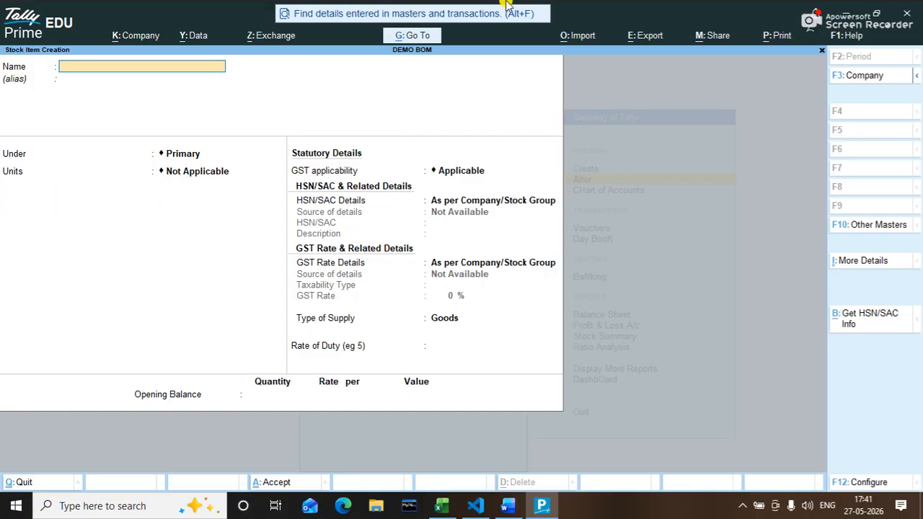
Create the stock item SSD under Primary with the unit P and save it
text(SSD)
key(Return)
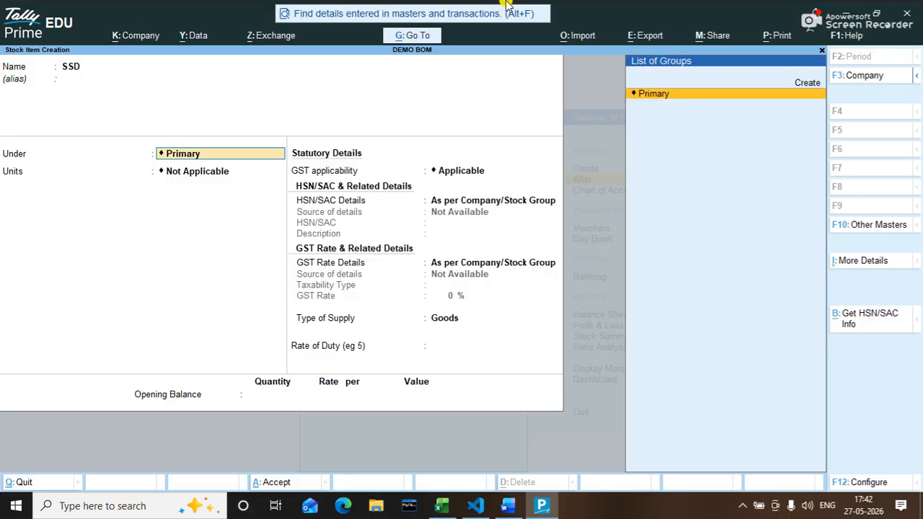
key(Return)
key(Down)
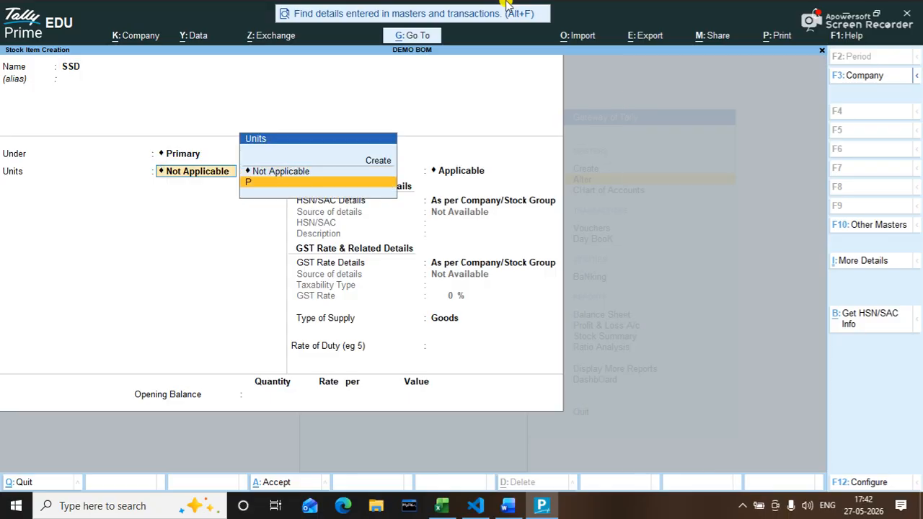
key(Return)
key(ctrl+a)
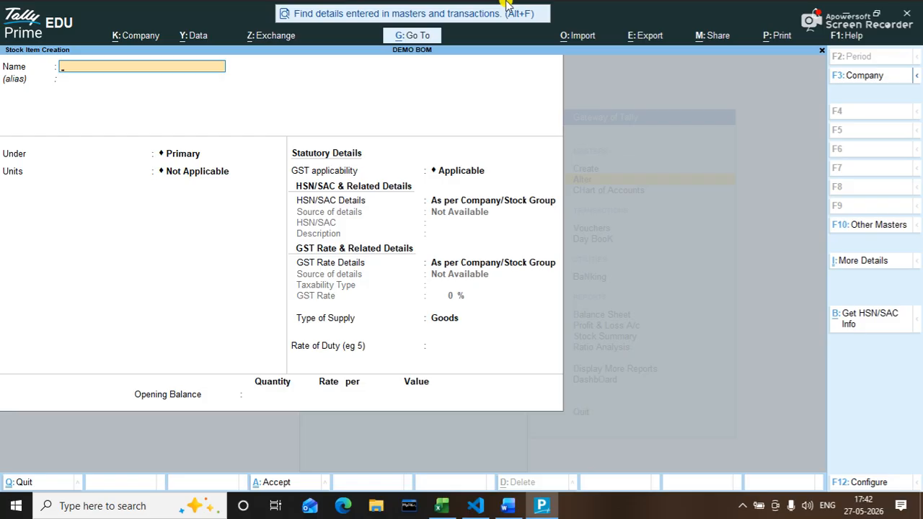
Create the stock item MOTHERBOARD under Primary with the unit P and save it
text(MOTHERBOARD)
key(Return)
key(Return)
key(Return)
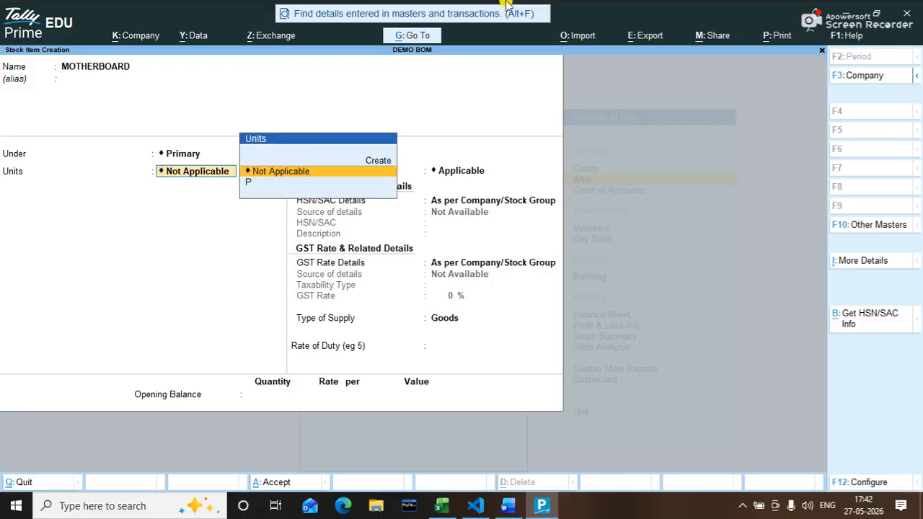
key(Down)
key(Return)
key(ctrl)
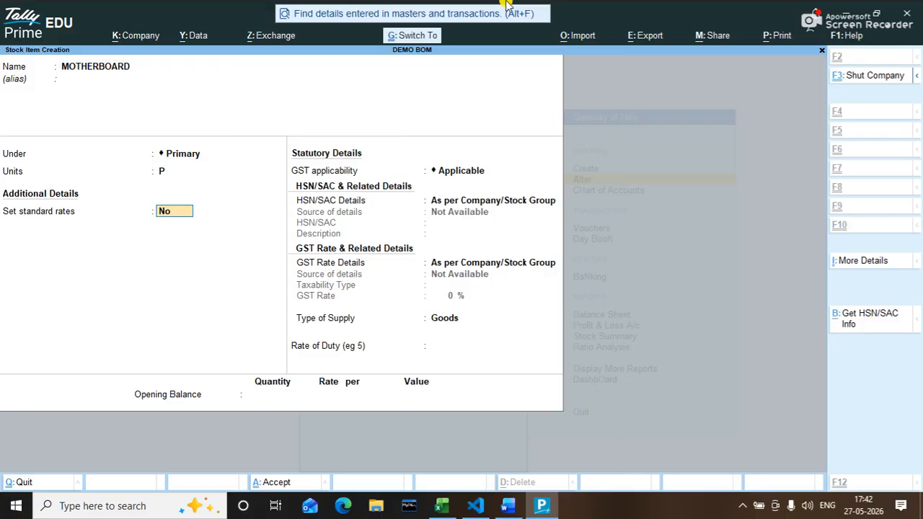
key(ctrl+a)
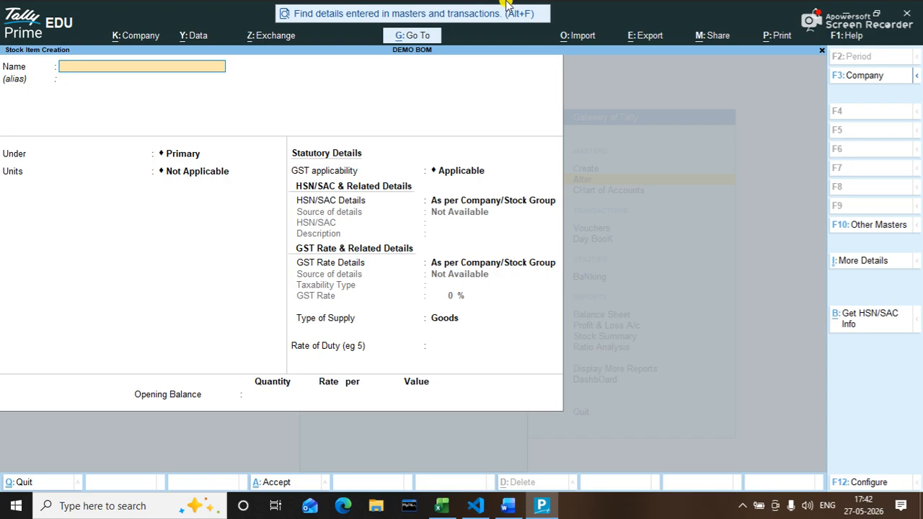
Create the stock item PROCESSOR under Primary with the unit P and save it
text(PROCESSOR)
key(Return)
key(Return)
key(Return)
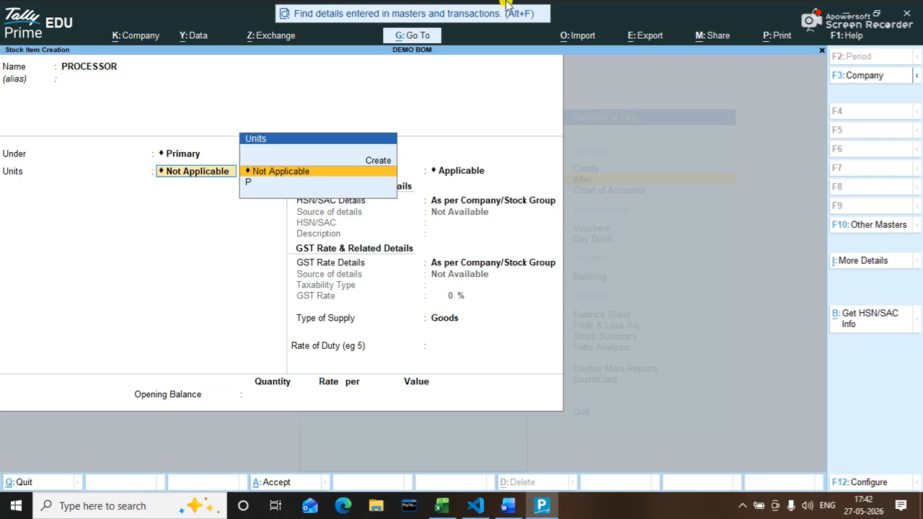
key(Down)
key(Return)
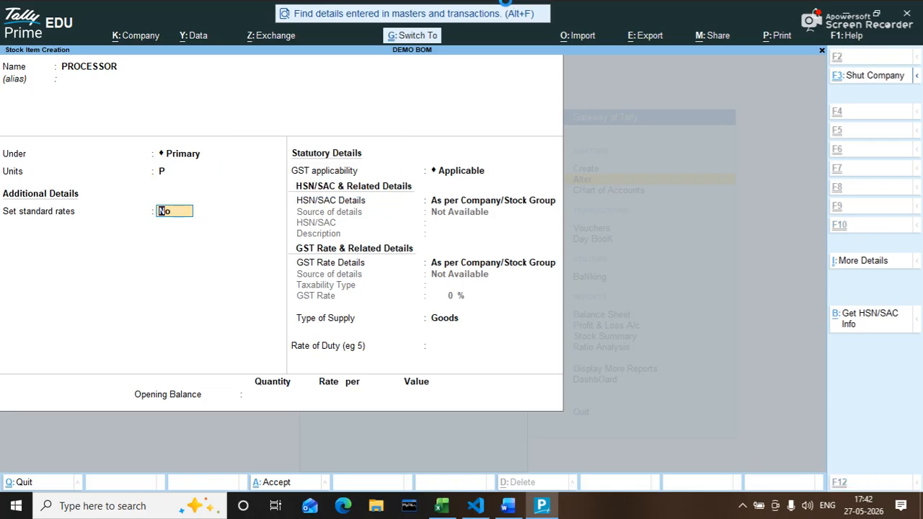
key(ctrl+a)
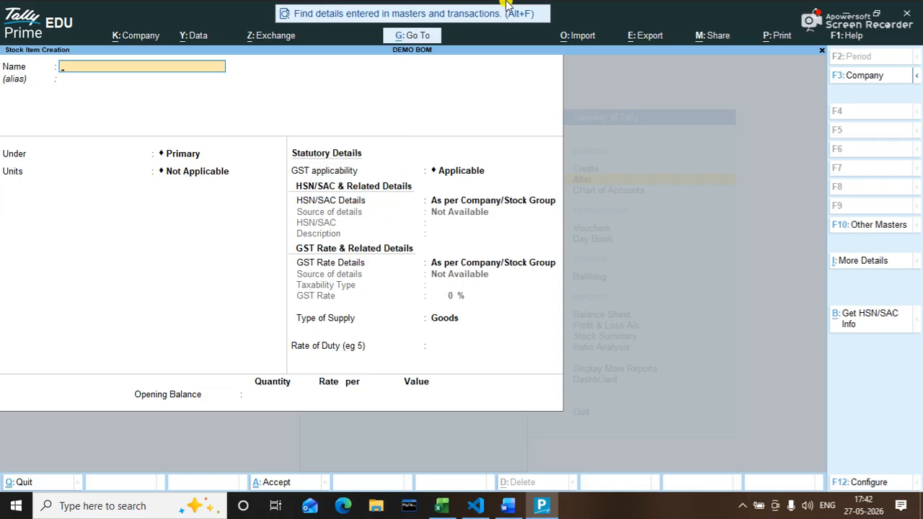
Create the stock item CABINET under Primary with the unit P and save it
text(CABINET)
key(Return)
key(Return)
key(Return)
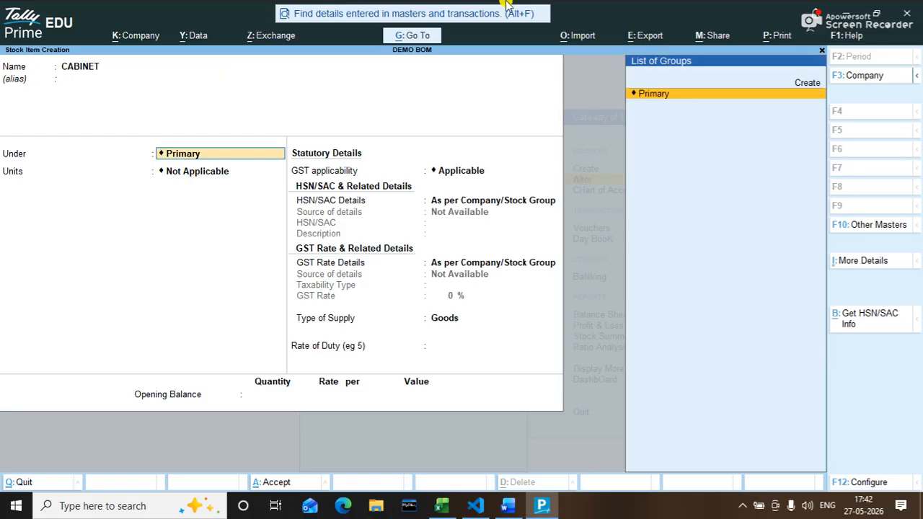
key(Down)
key(Return)
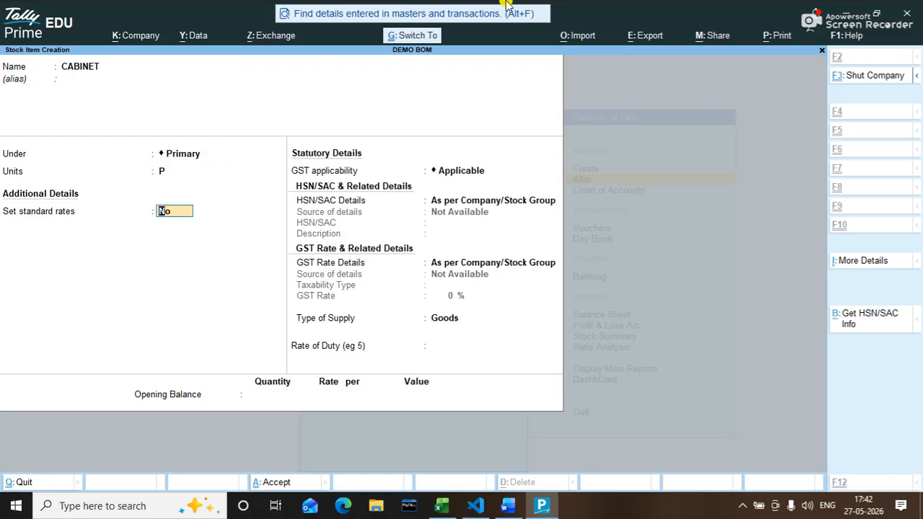
key(ctrl+a)
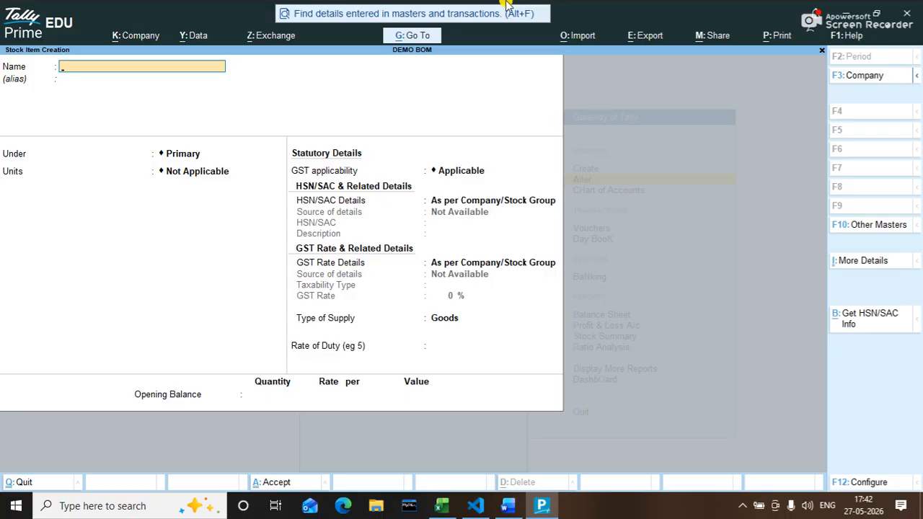
Create the stock item SATA CABLE under Primary with the unit P and save it
text(SATA CABLE)
key(Return)
key(Return)
key(Return)
key(Down)
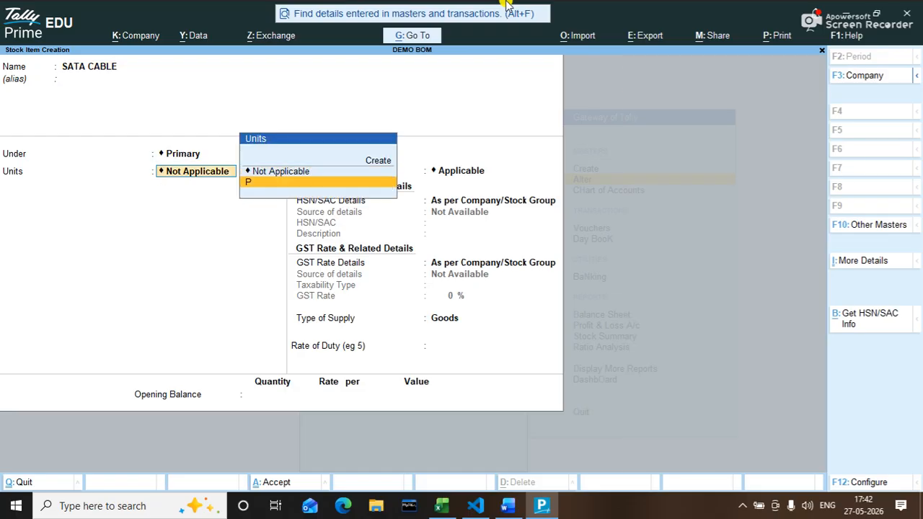
key(Return)
key(ctrl+a)
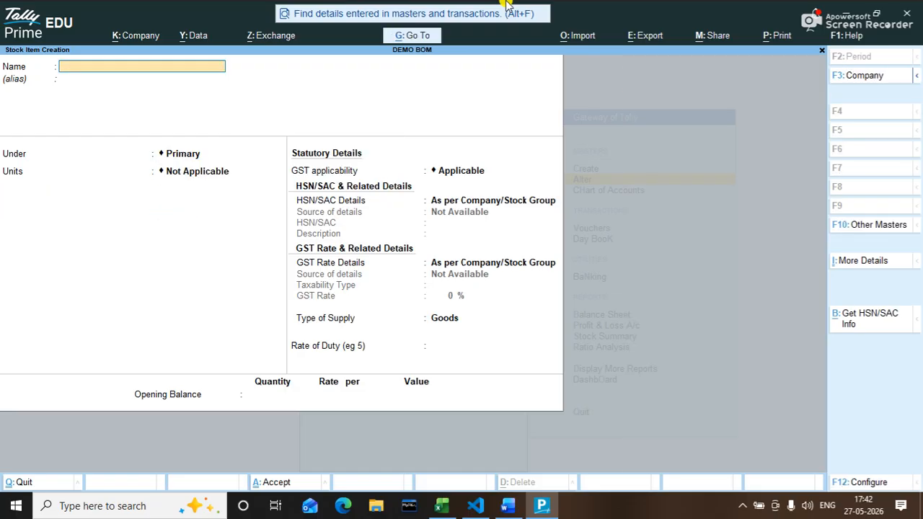
Create the stock item MONITOR under Primary with the unit P and save it
text(MONITOR)
key(Return)
key(Return)
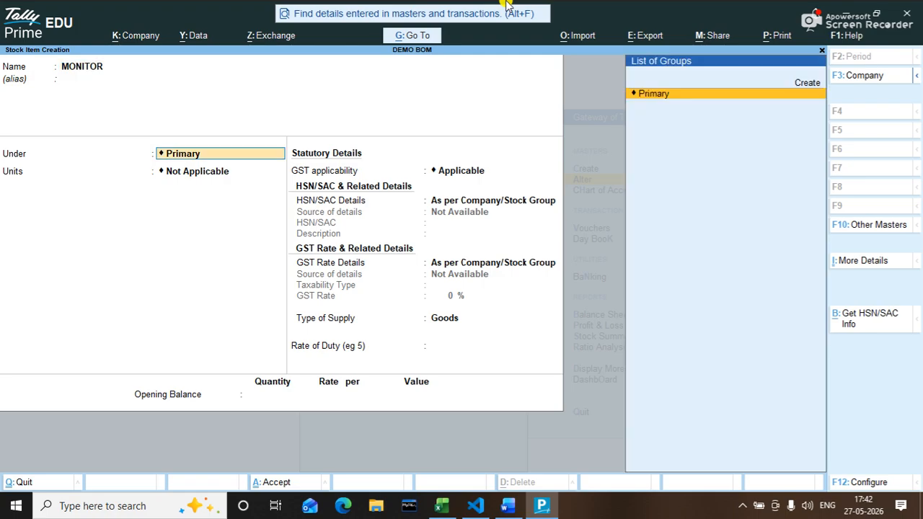
key(Return)
key(Down)
key(Return)
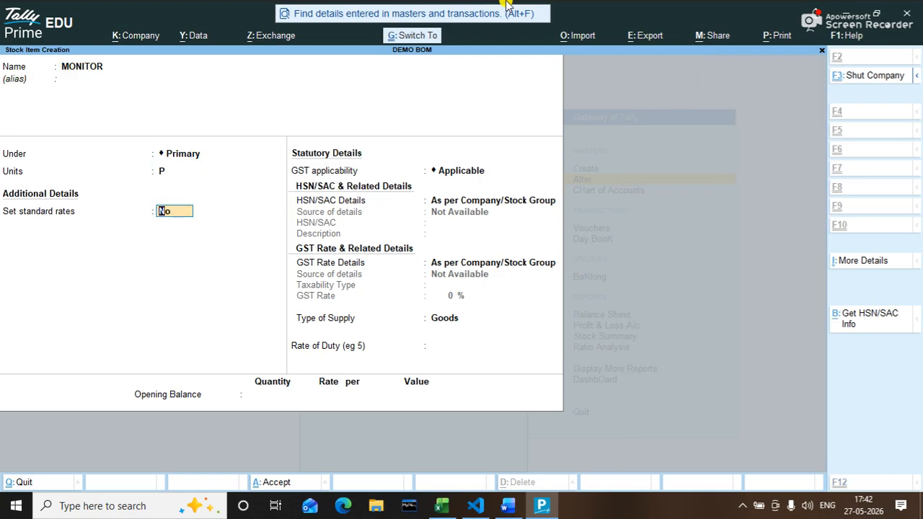
key(ctrl+a)
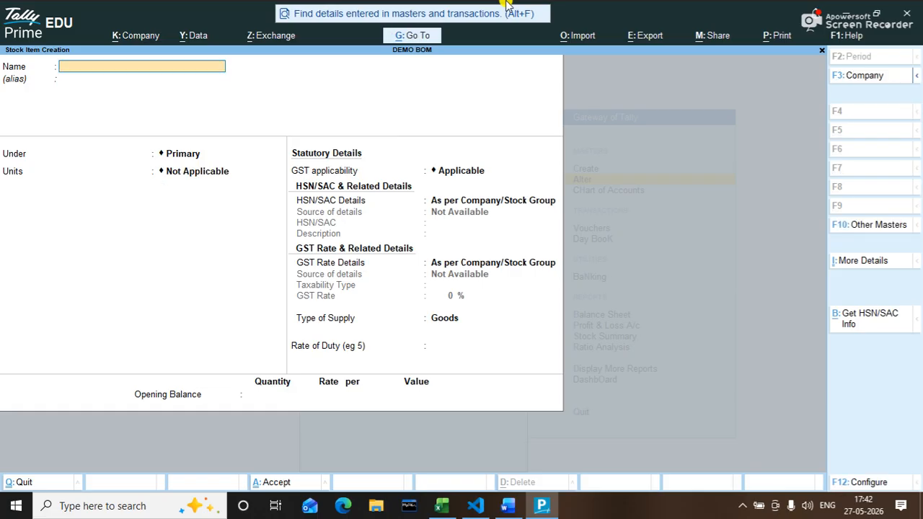
Create the stock item VGA CABLE under Primary with the unit P and save it
text(VGA CABLE)
key(Return)
key(Return)
key(Return)
key(Down)
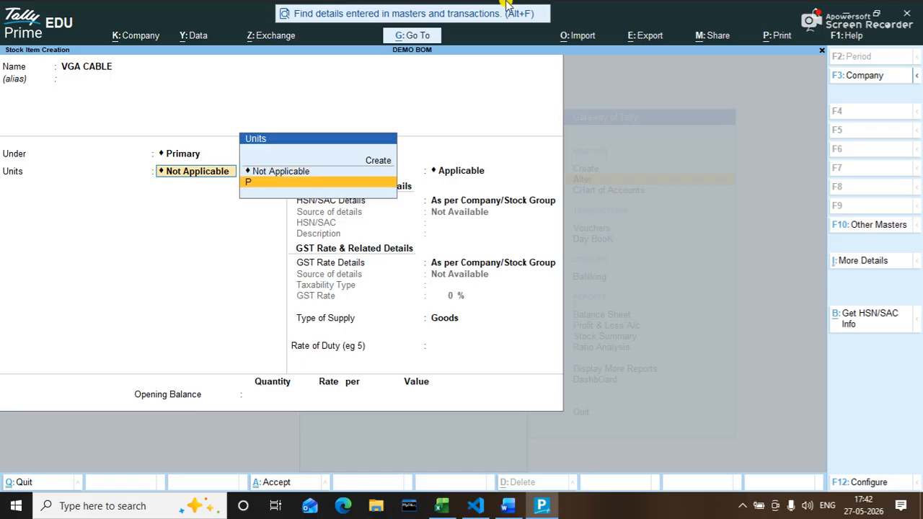
key(Return)
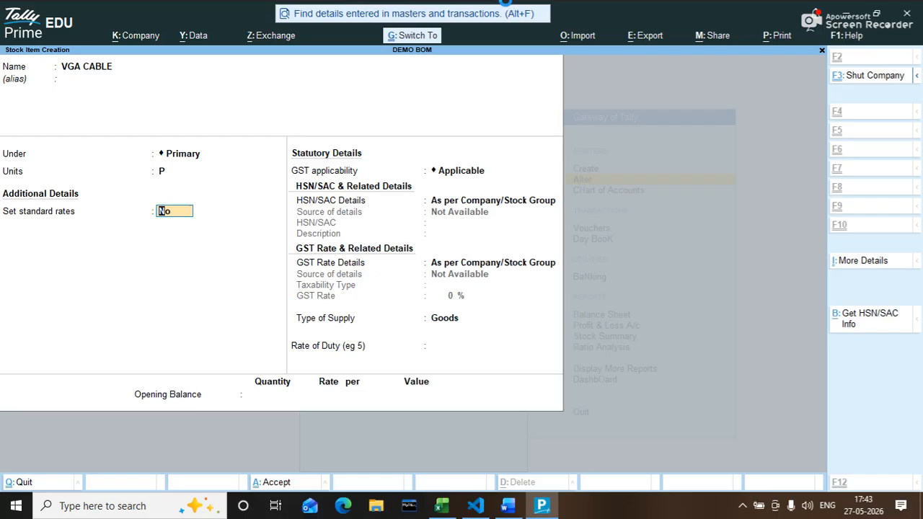
key(ctrl+a)
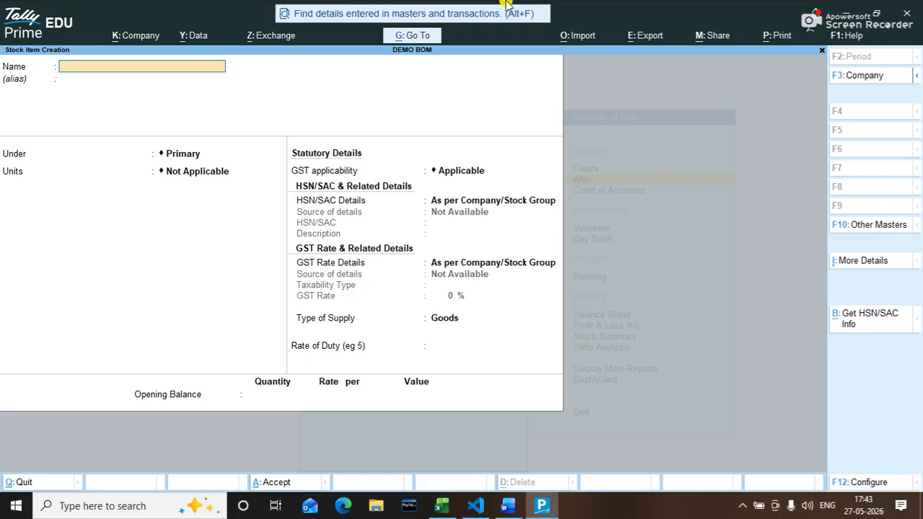
Create the stock item MOUSE under Primary with the unit P and save it
text(MOUSE)
key(Return)
key(Return)
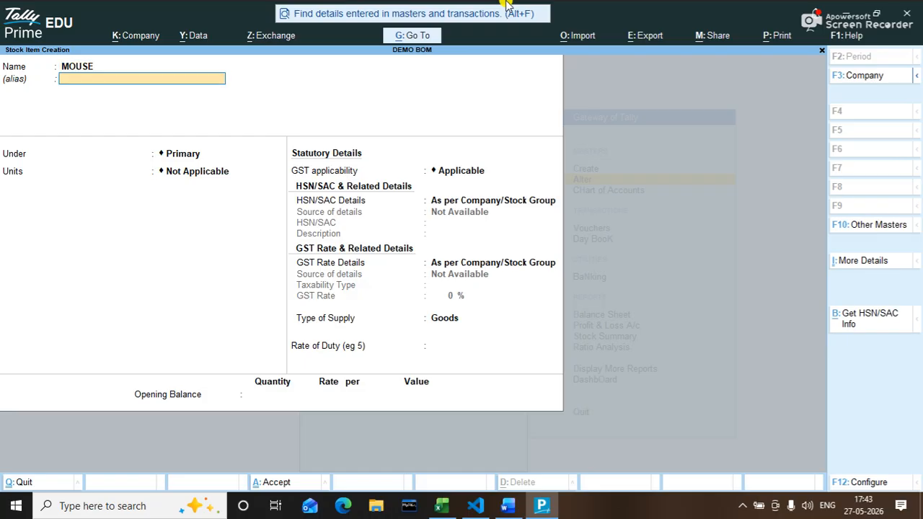
key(Return)
key(Return)
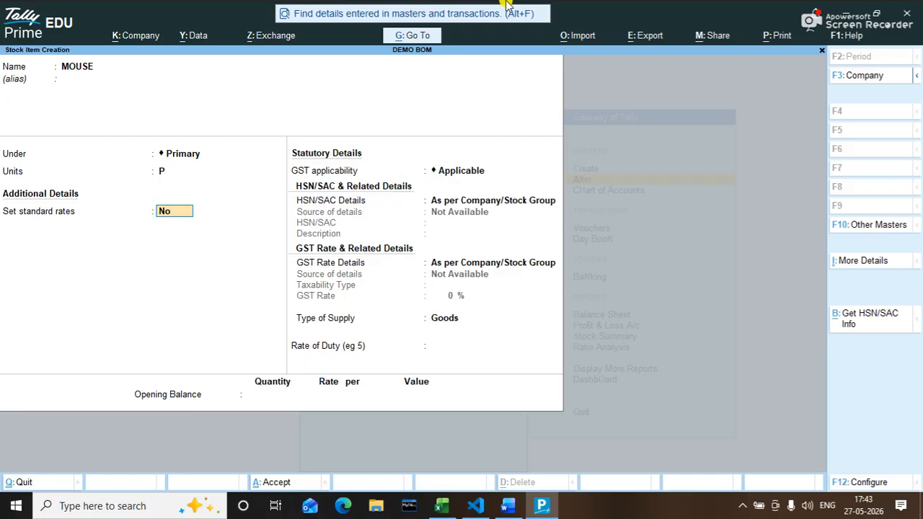
key(ctrl+a)
Create the stock item KEYBOARD under Primary with the unit P and save it
text(KEYBOARD)
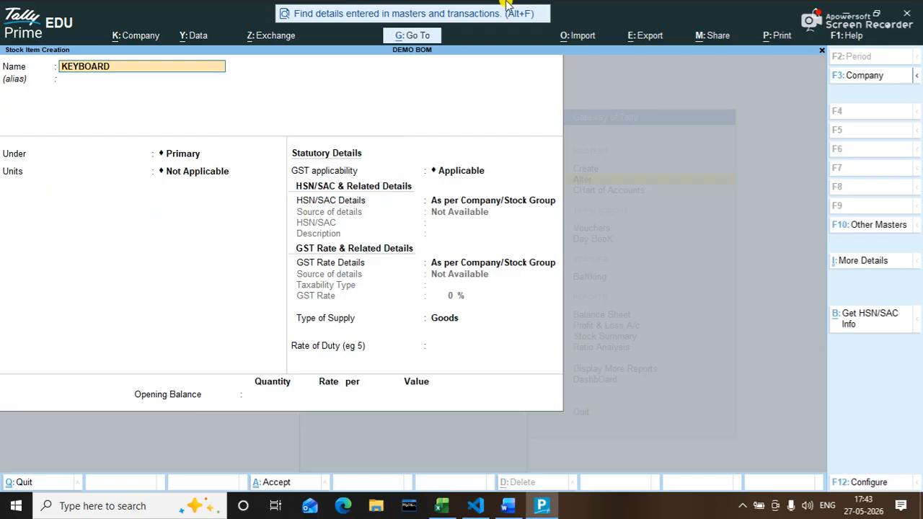
key(Return)
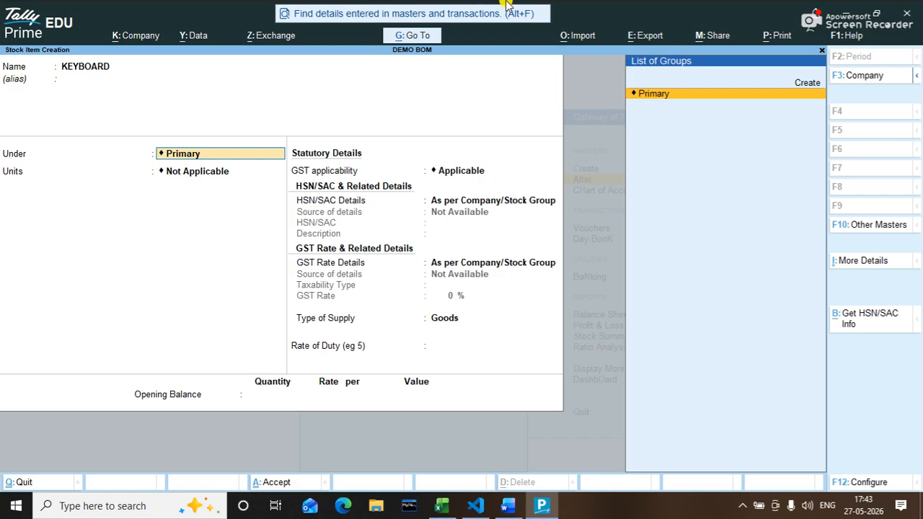
key(Return)
key(Return)
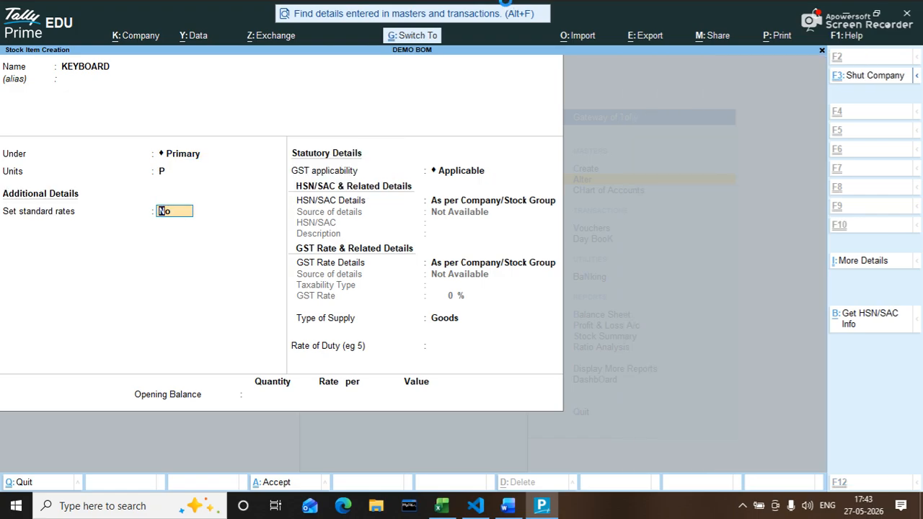
key(ctrl+a)
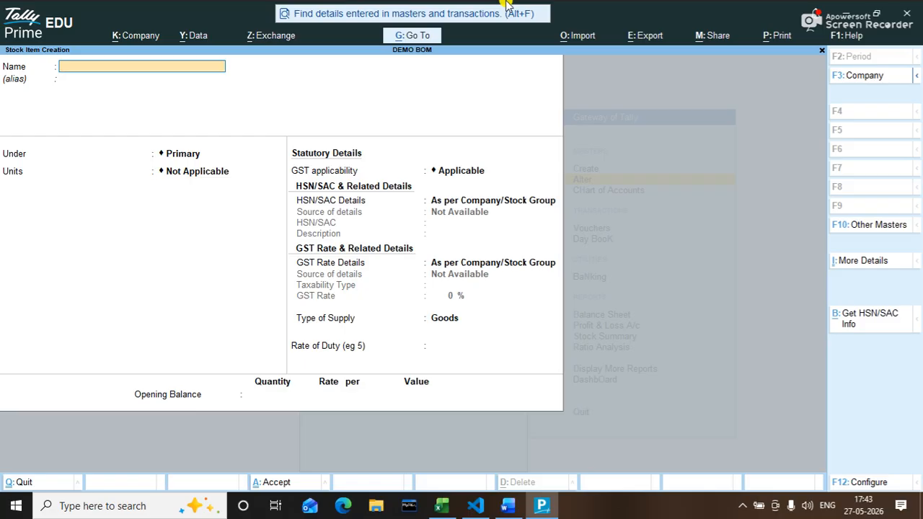
Quit the blank stock item form, return to the list of masters and open a new stock item creation form
key(Escape)
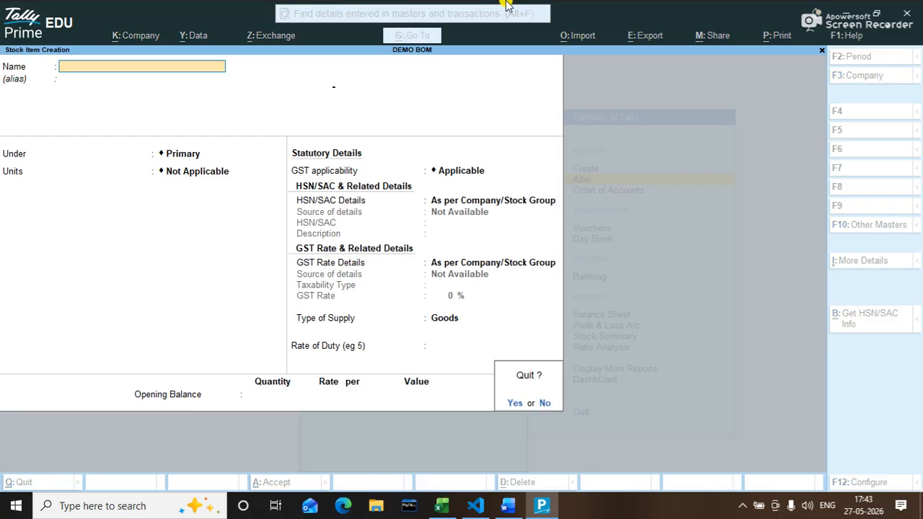
key(y)
key(Escape)
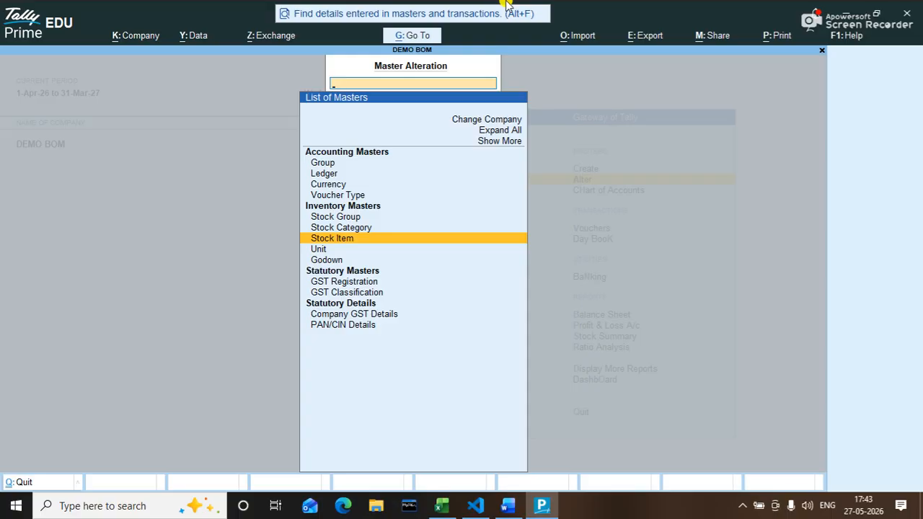
key(Return)
key(Up)
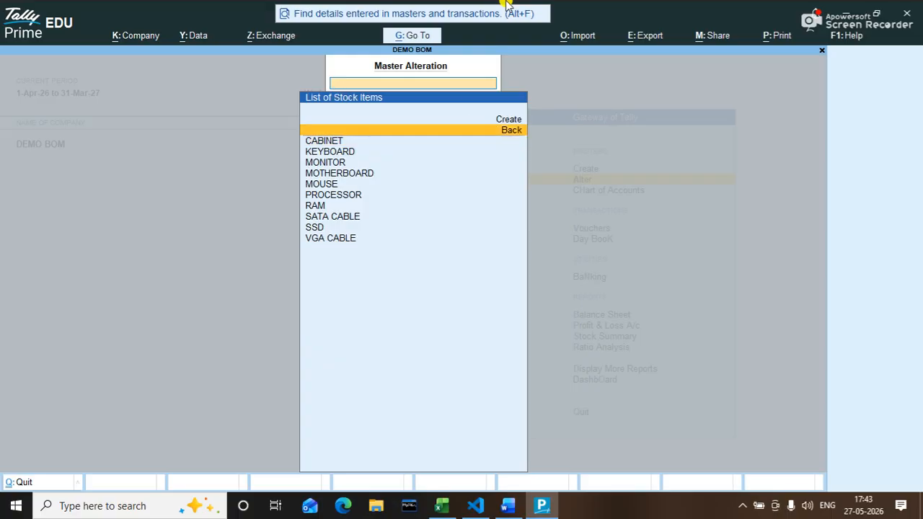
key(Up)
key(Return)
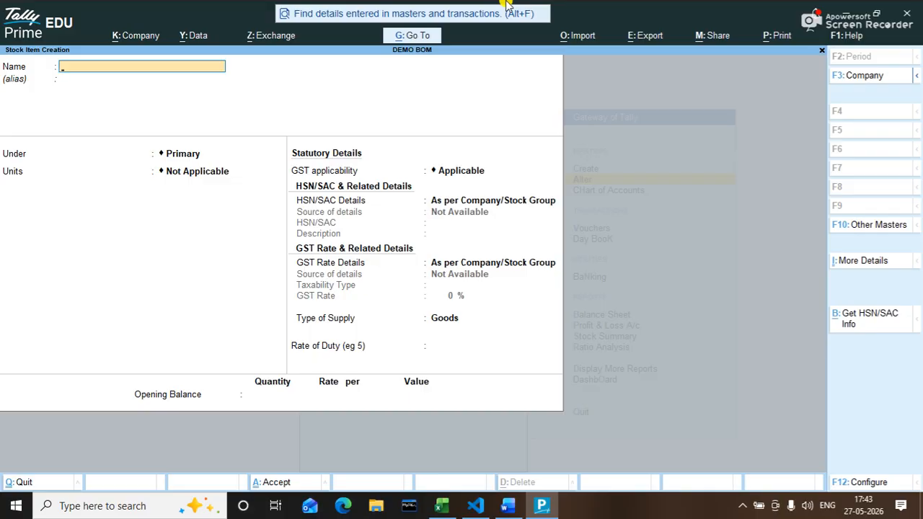
Configure stock item creation to allow setting a components list (Bill of Materials) and save the configuration
key(F12)
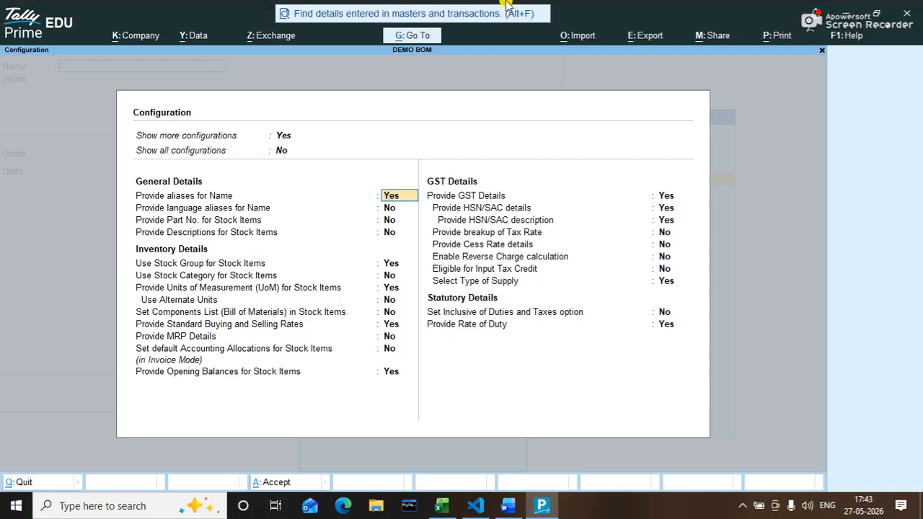
key(Down)
key(Down)
key(Down)
key(Down)
key(Down)
key(Down)
key(Down)
key(Down)
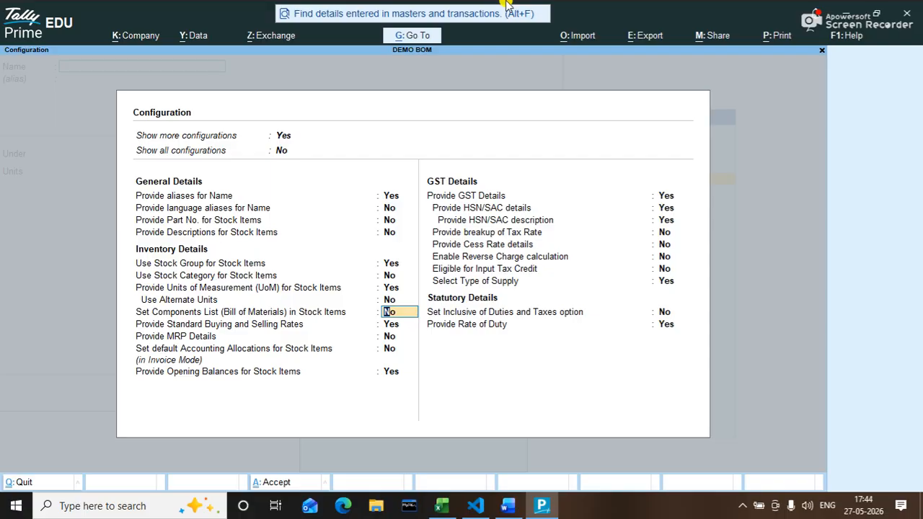
text(Y)
key(Return)
key(ctrl+a)
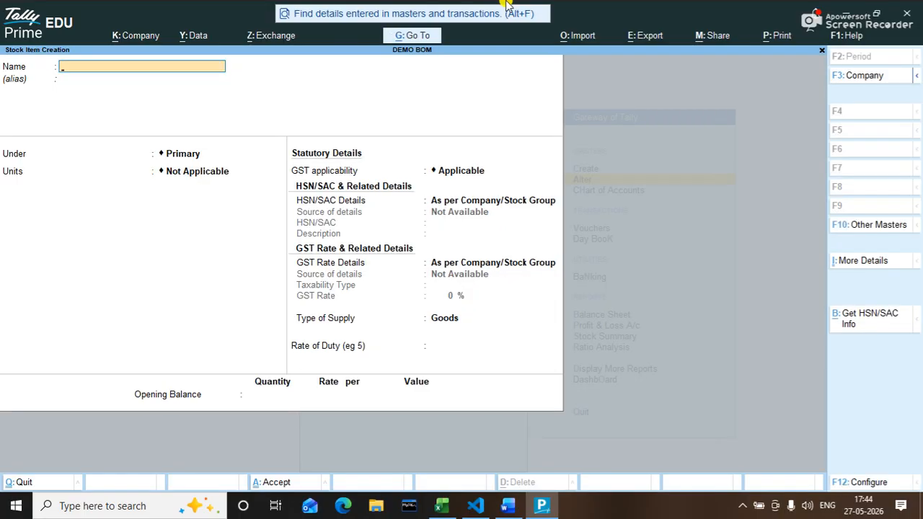
Fill in a new stock item named COMPUTER under Primary with the unit P
text(COMPUTER)
key(Return)
key(Return)
key(Return)
key(Down)
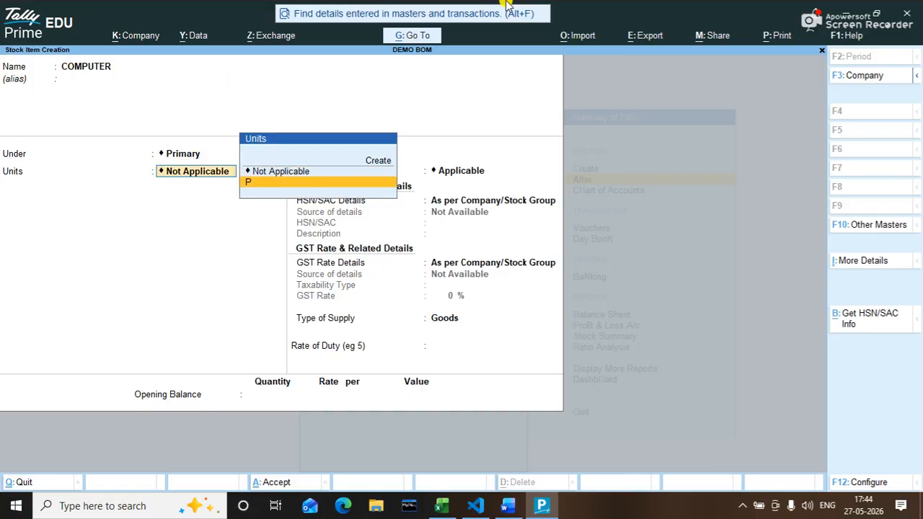
key(Return)
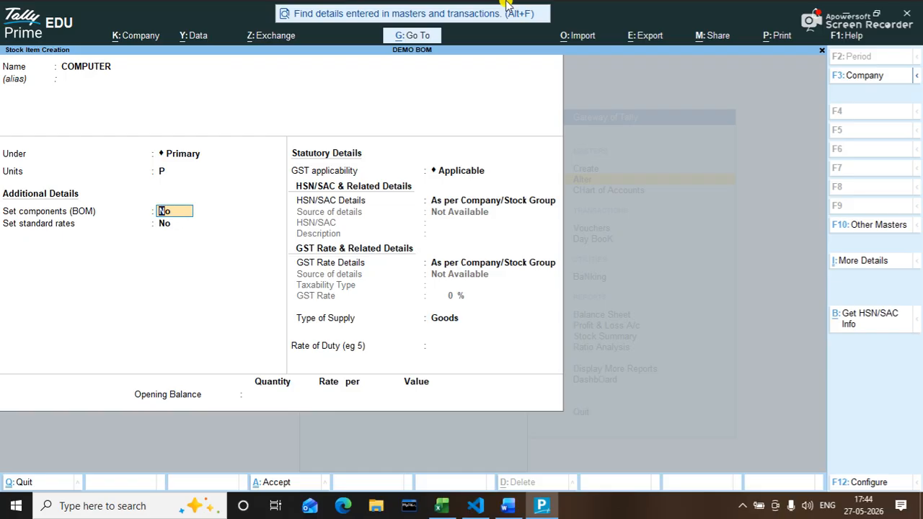
Enable BOM components for the COMPUTER item and start a BOM named COMPUTER with a unit of manufacture of 1 P
text(Y)
key(Return)
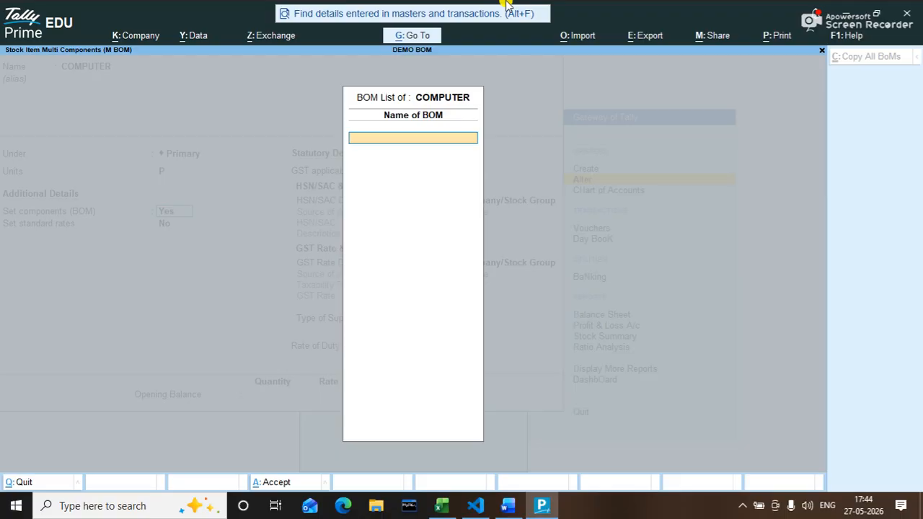
text(COMPUTER)
key(Return)
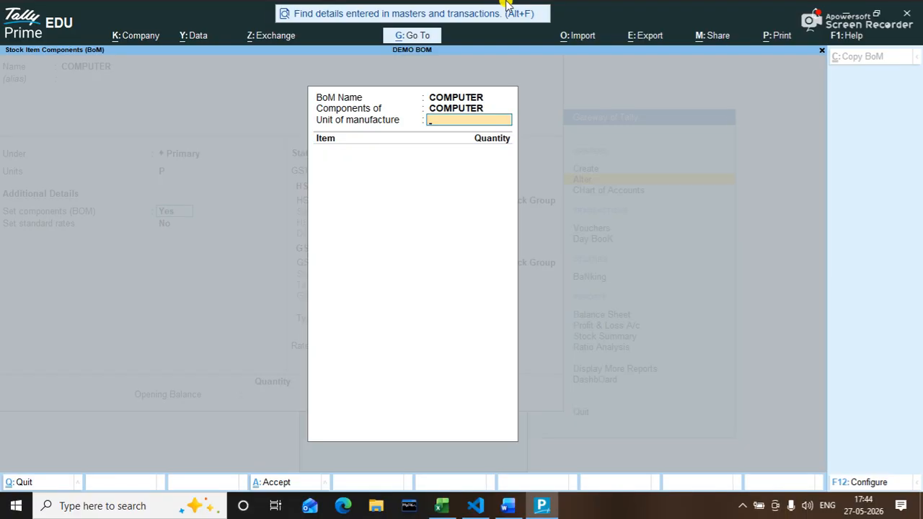
text(1)
key(Return)
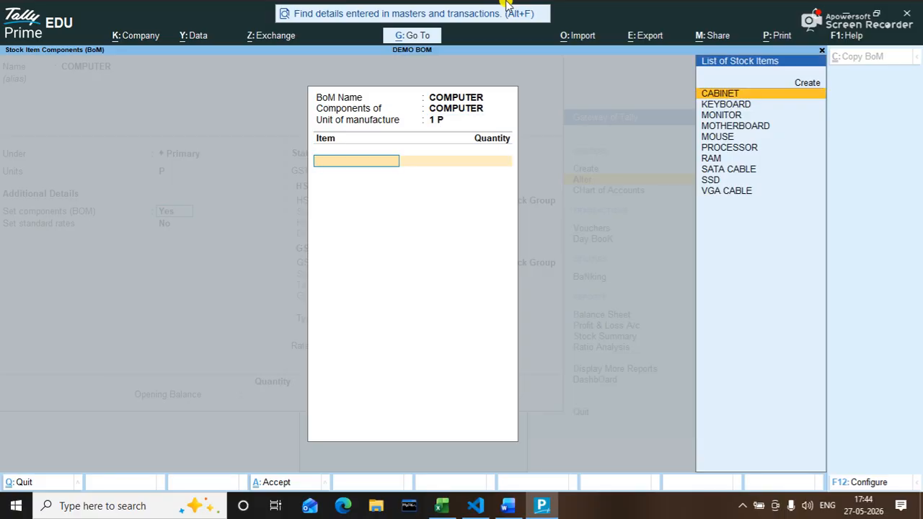
Add CABINET and KEYBOARD to the COMPUTER BOM with a quantity of 1 P each
key(Return)
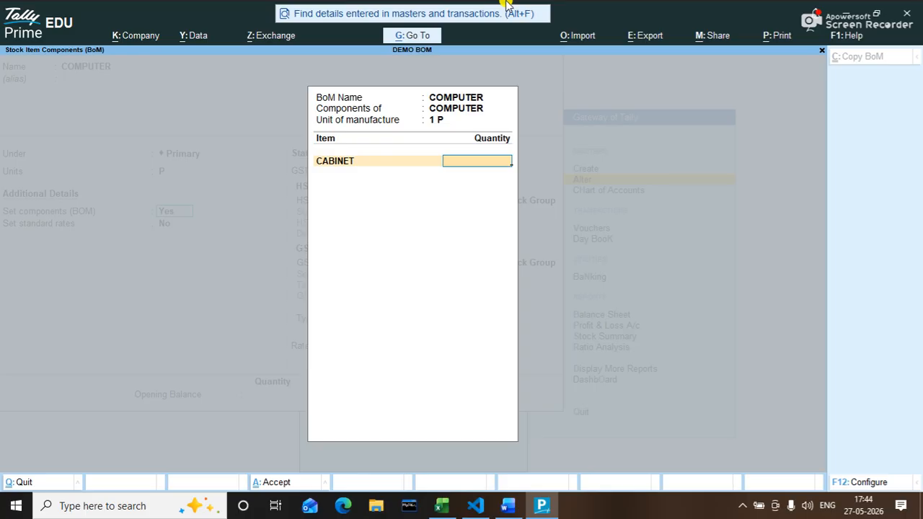
text(1)
key(Return)
key(Down)
key(Down)
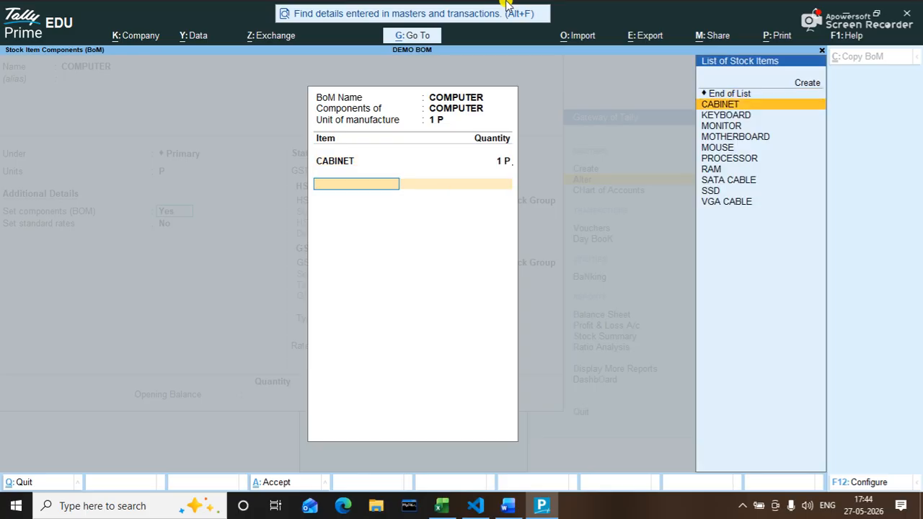
key(Return)
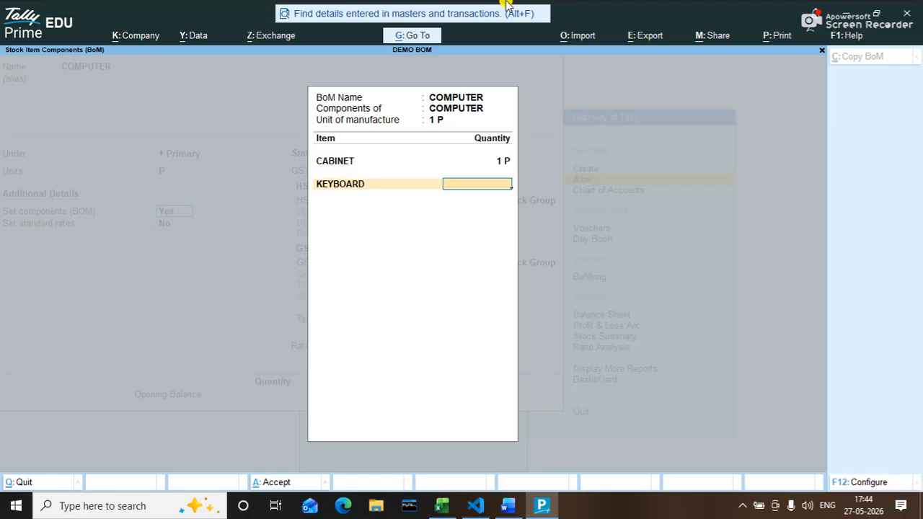
text(1)
key(Return)
Add MONITOR to the COMPUTER BOM with a quantity of 1 P
key(Down)
key(Down)
key(Down)
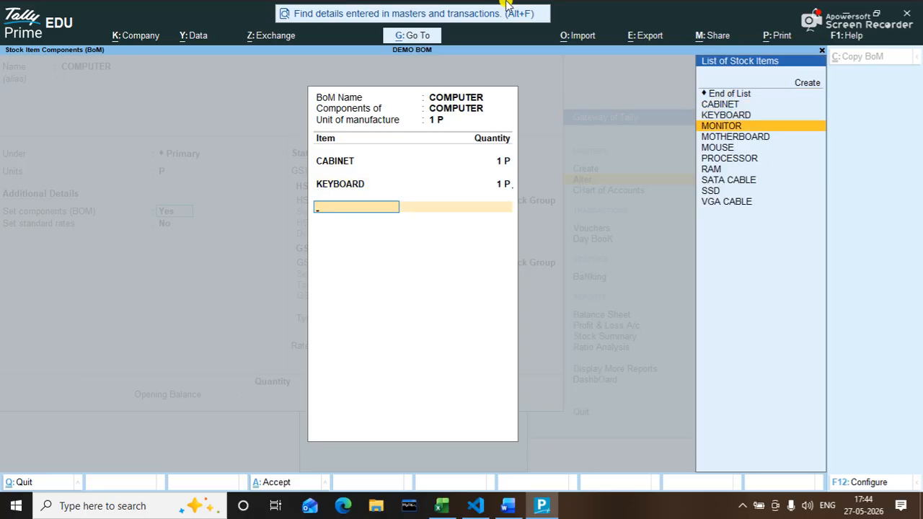
key(Return)
text(1)
key(Return)
Add MOTHERBOARD as a component of the COMPUTER BOM with a quantity of 1 P
key(Down)
key(Down)
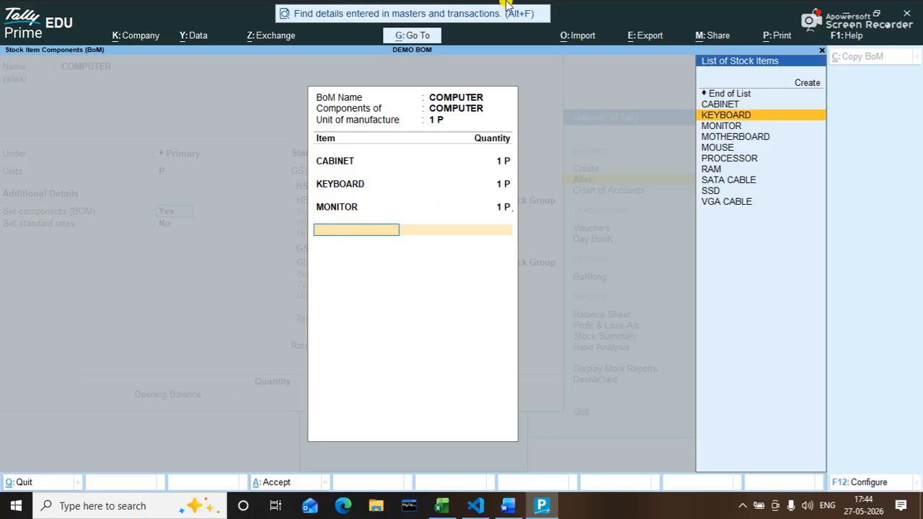
key(Down)
key(Down)
key(Return)
text(1 P)
key(Return)
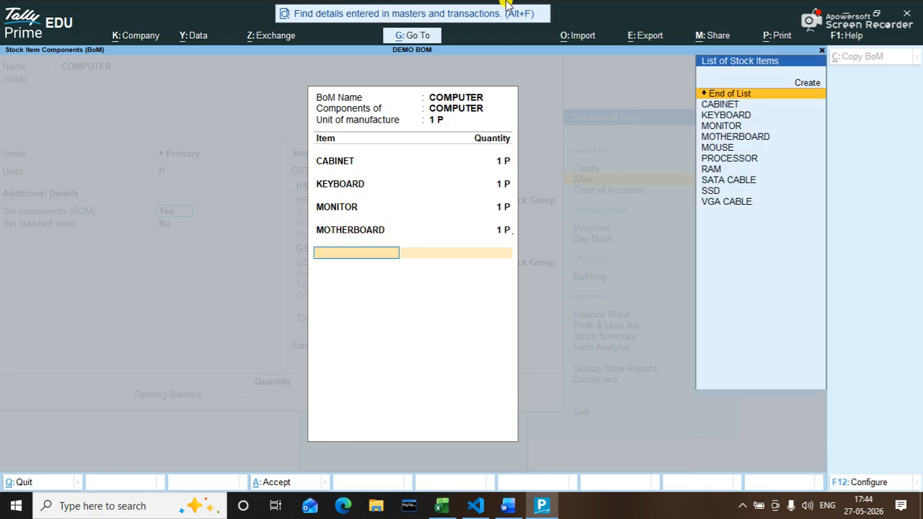
Add MOUSE as a component of the COMPUTER BOM with a quantity of 1 P
key(Down)
key(Down)
key(Down)
key(Down)
key(Down)
key(Return)
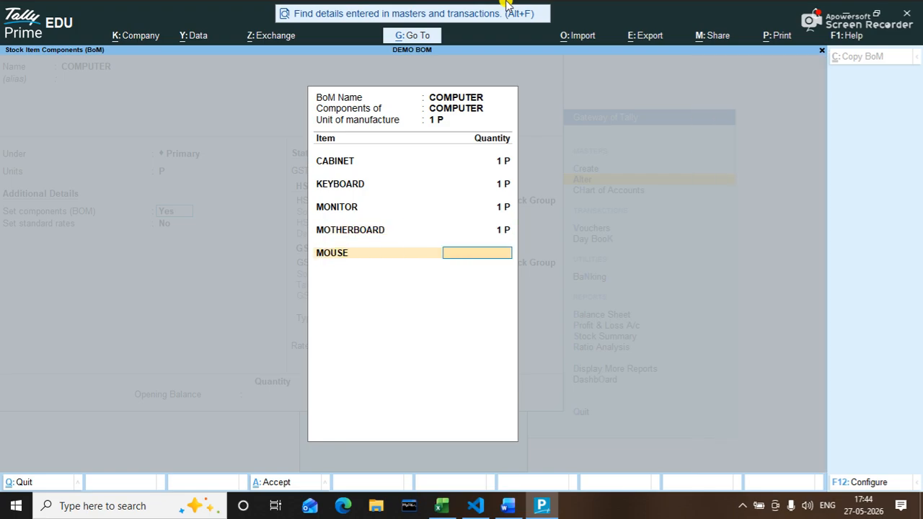
text(1)
key(Return)
Add PROCESSOR as a component of the COMPUTER BOM with a quantity of 1 P
key(Down)
key(Down)
key(Down)
key(Down)
key(Down)
key(Down)
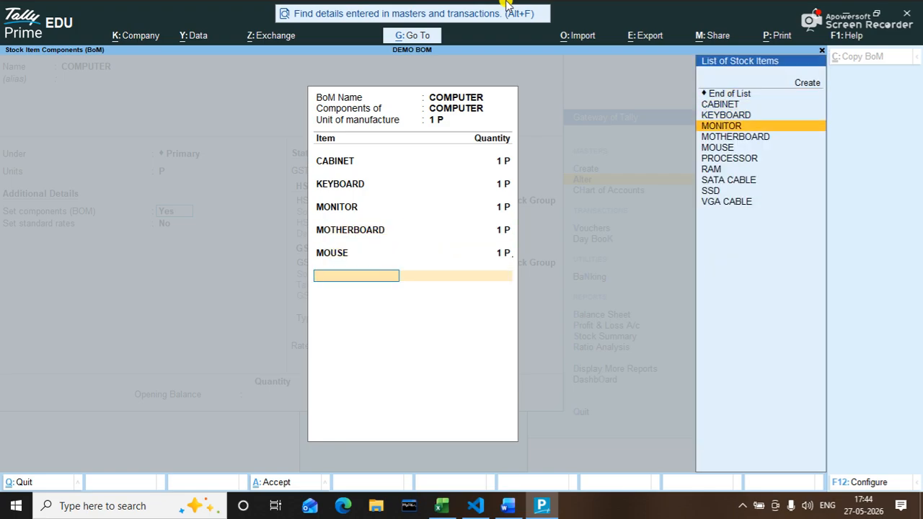
key(Return)
text(1)
key(Return)
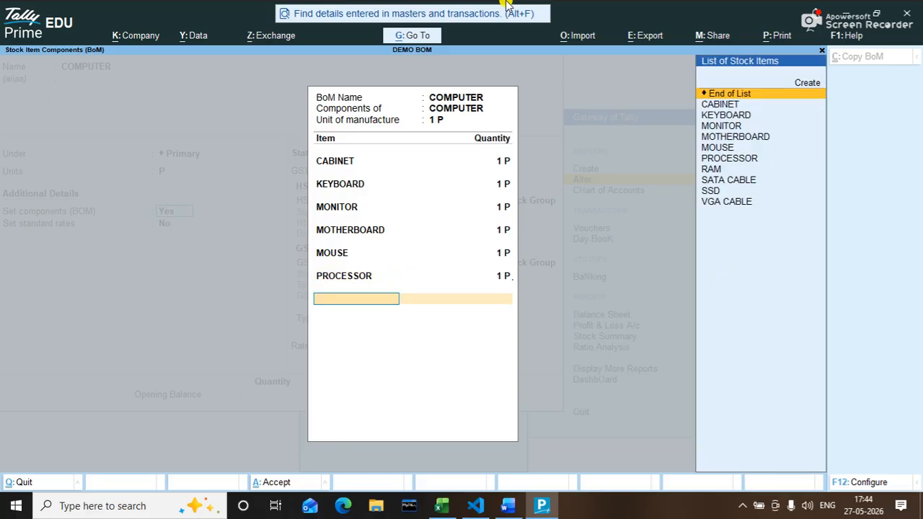
Add RAM as a component of the COMPUTER BOM with a quantity of 1 P
key(Down)
key(Down)
key(Down)
key(Down)
key(Down)
key(Down)
key(Down)
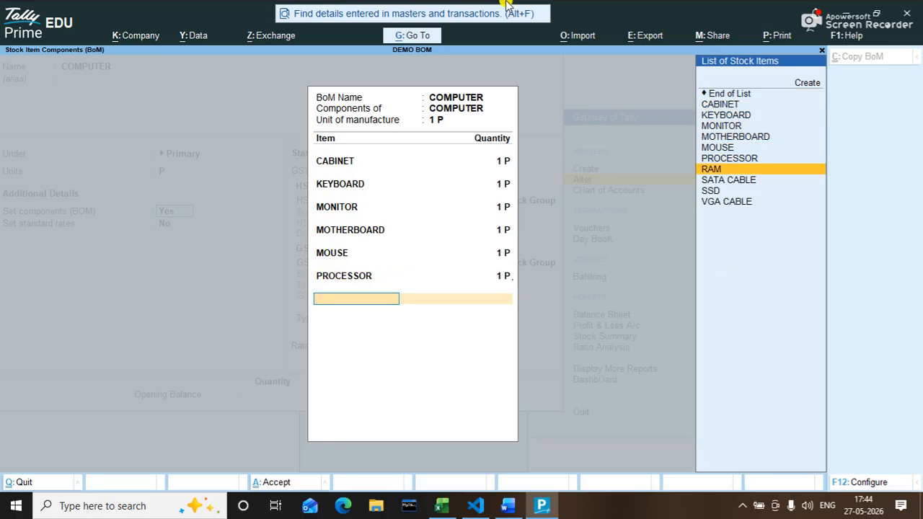
key(Return)
text(1)
key(Return)
Add SATA CABLE as a component of the COMPUTER BOM with a quantity of 2 P
key(Down)
key(Down)
key(Down)
key(Down)
key(Down)
key(Down)
key(Down)
key(Down)
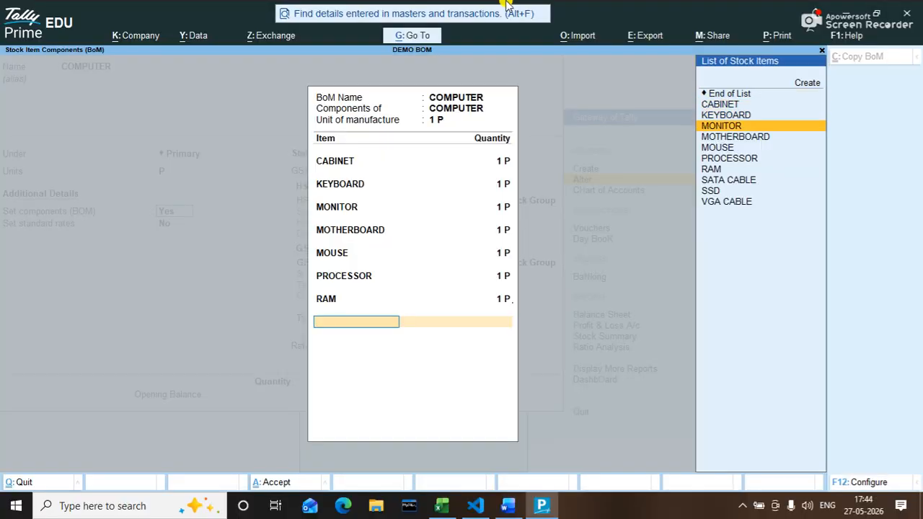
key(Return)
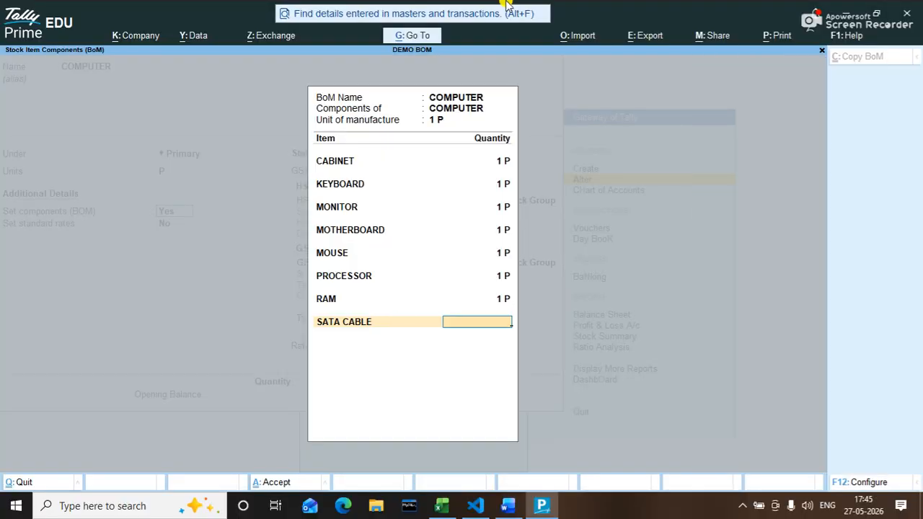
text(2)
key(Return)
Add VGA CABLE to the COMPUTER BOM with a quantity of 1 P and end the component list
key(Down)
key(Down)
key(Down)
key(Down)
key(Down)
key(Down)
key(Down)
key(Down)
key(Down)
key(Down)
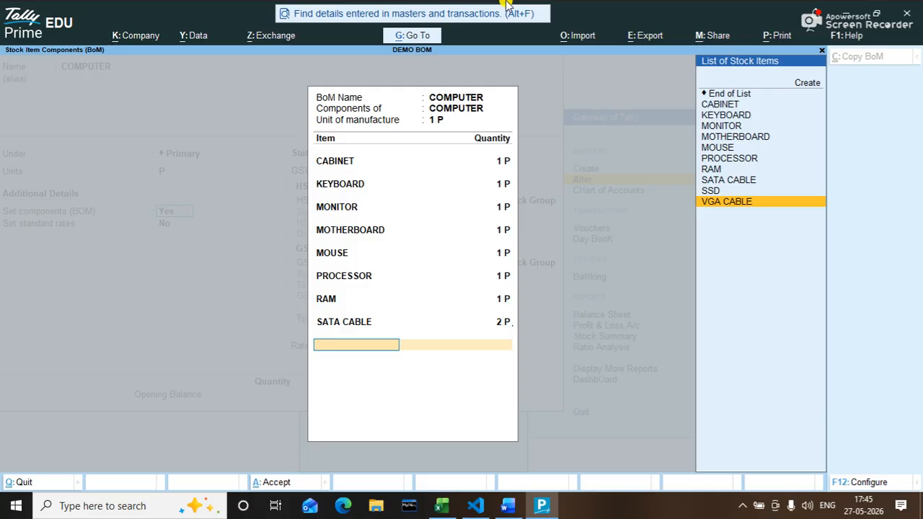
key(Return)
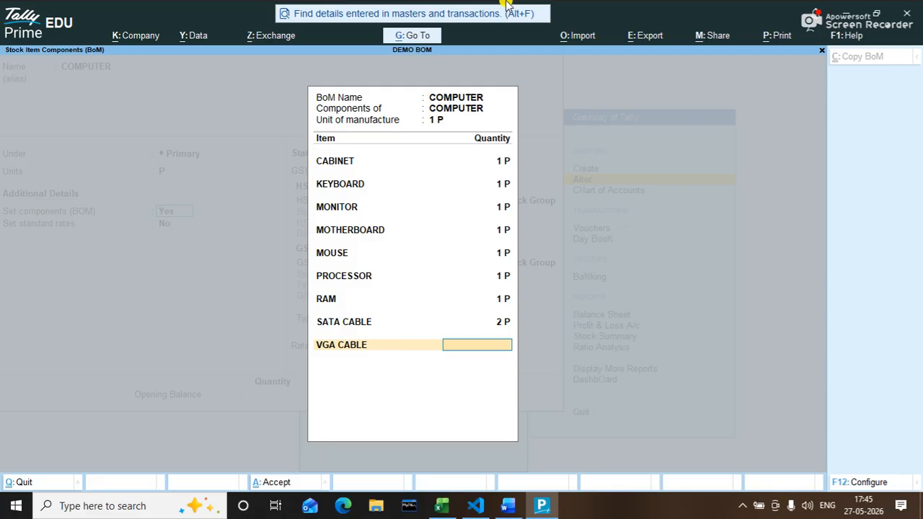
text(1)
key(Return)
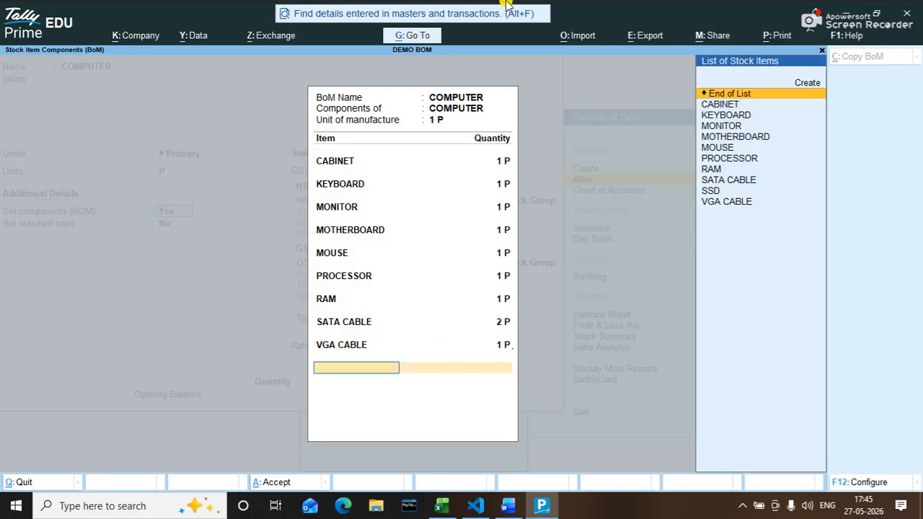
key(Return)
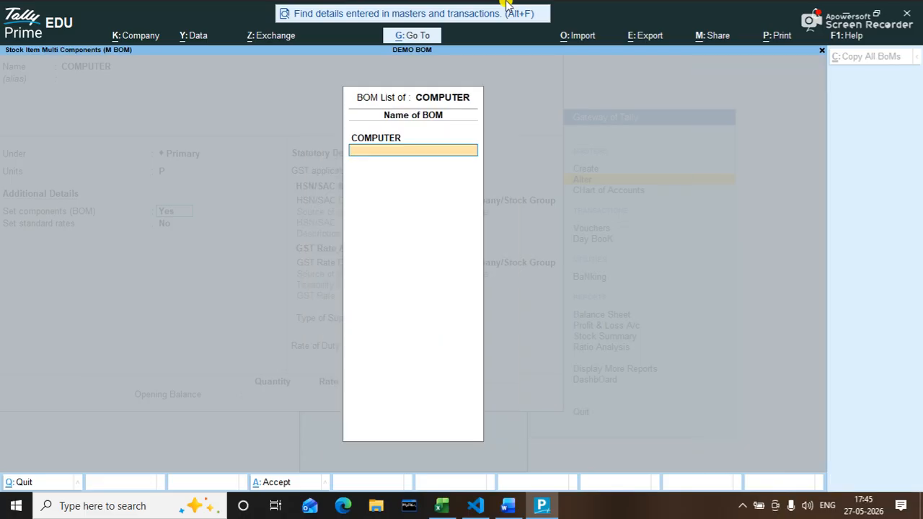
Reopen the COMPUTER BOM and go through its existing components to the empty row after VGA CABLE
key(Up)
key(Return)
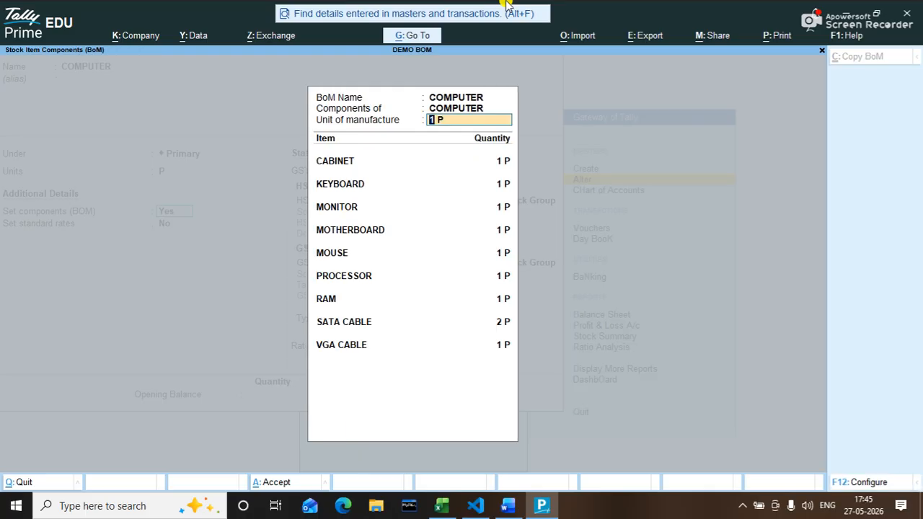
key(Return)
key(Return)
key(Return)
key(Return)
key(Return)
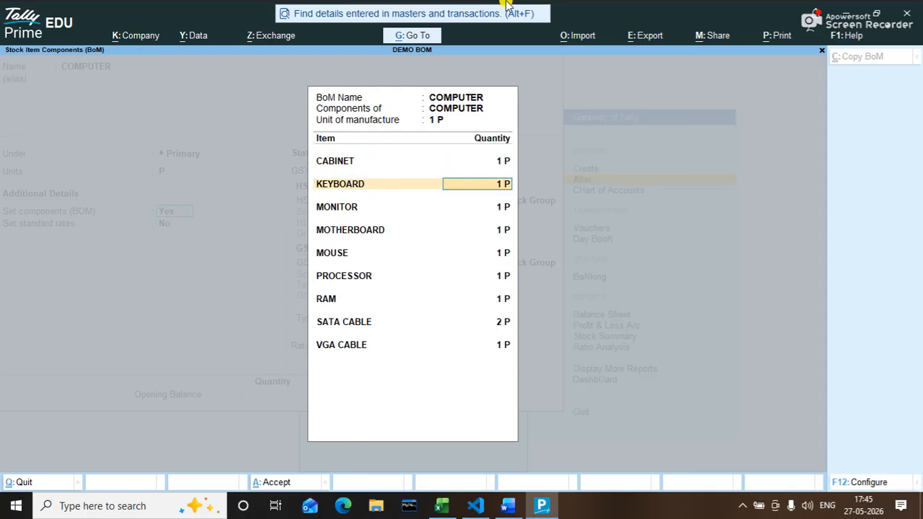
key(Return)
key(Return)
key(Return)
key(Return)
key(Return)
key(Return)
key(Return)
key(Return)
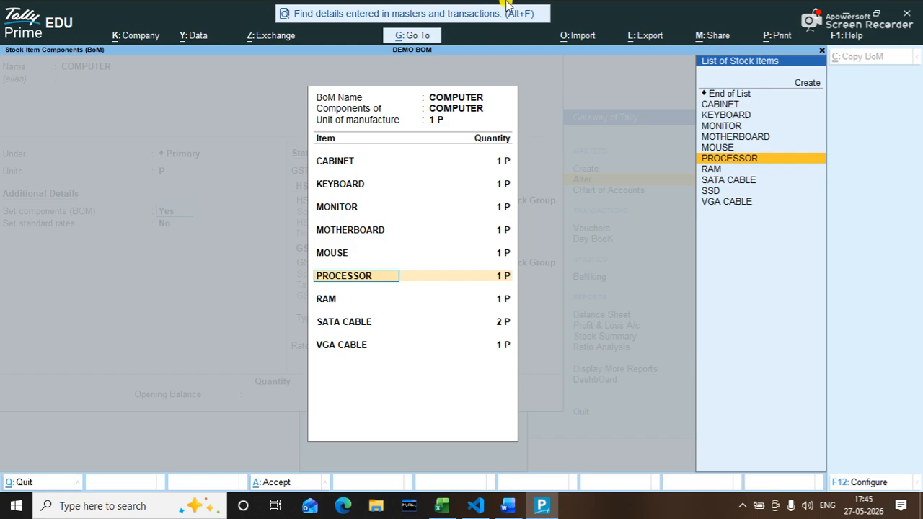
key(Return)
key(Return)
key(Return)
key(Return)
key(Return)
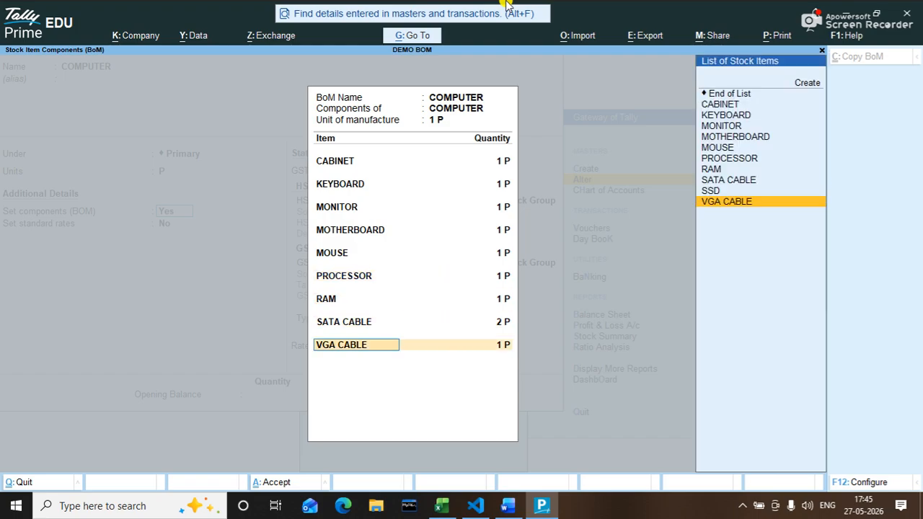
key(Return)
Add the missing SSD component with a quantity of 1 P and end the component list
key(Down)
key(Down)
key(Down)
key(Down)
key(Down)
key(Down)
key(Down)
key(Down)
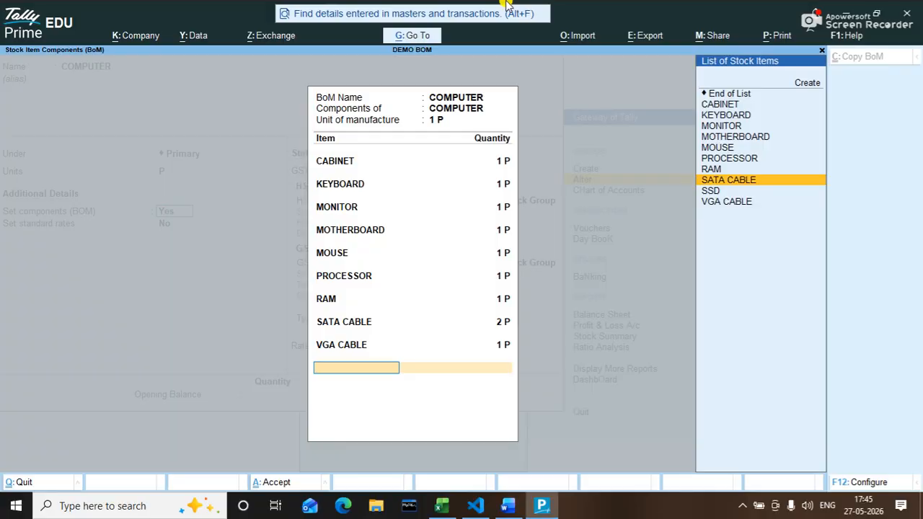
key(Down)
key(Return)
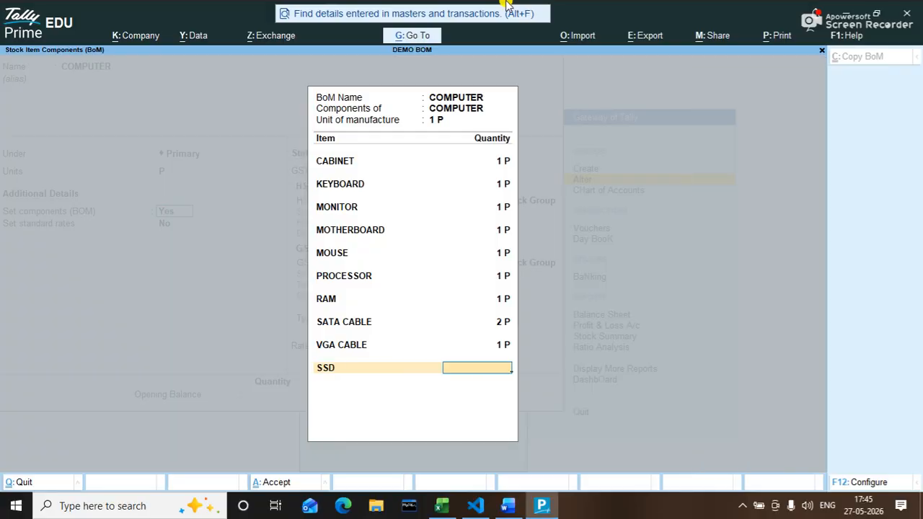
text(1)
key(Return)
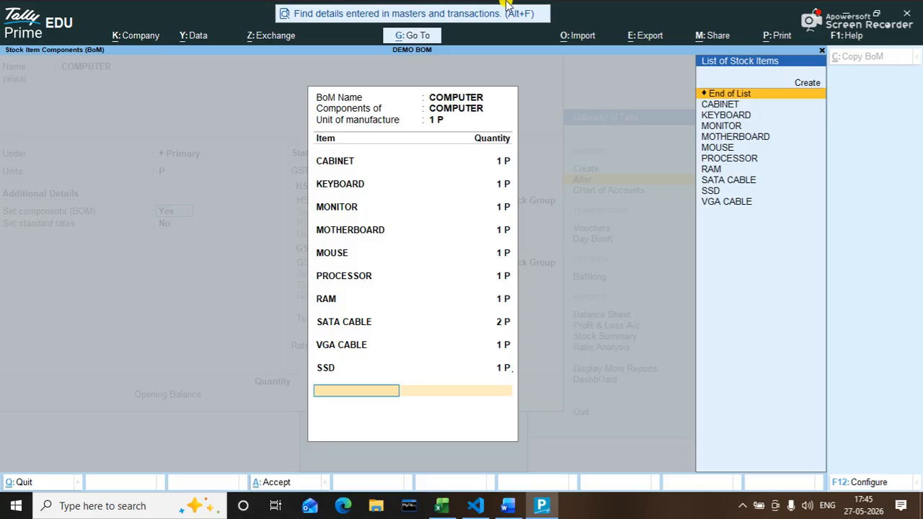
key(Return)
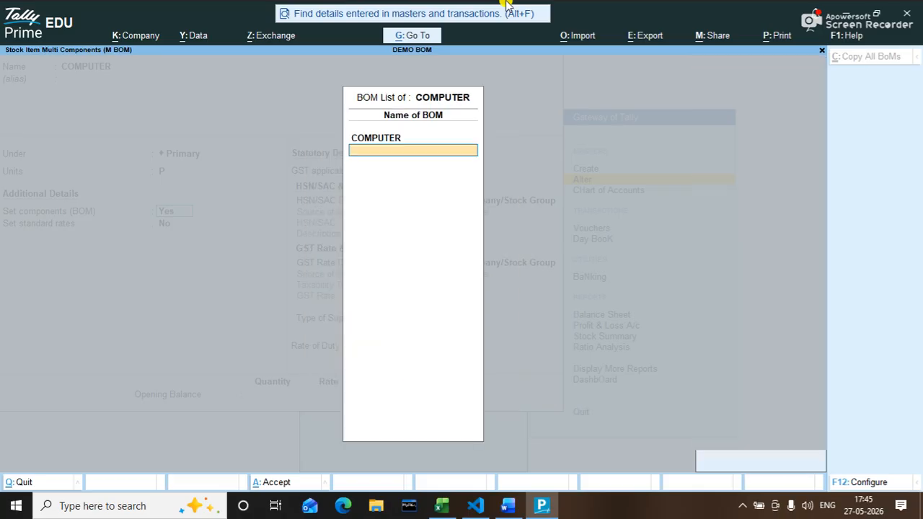
Close the BOM list, save the COMPUTER stock item and return to the Gateway of Tally
key(Return)
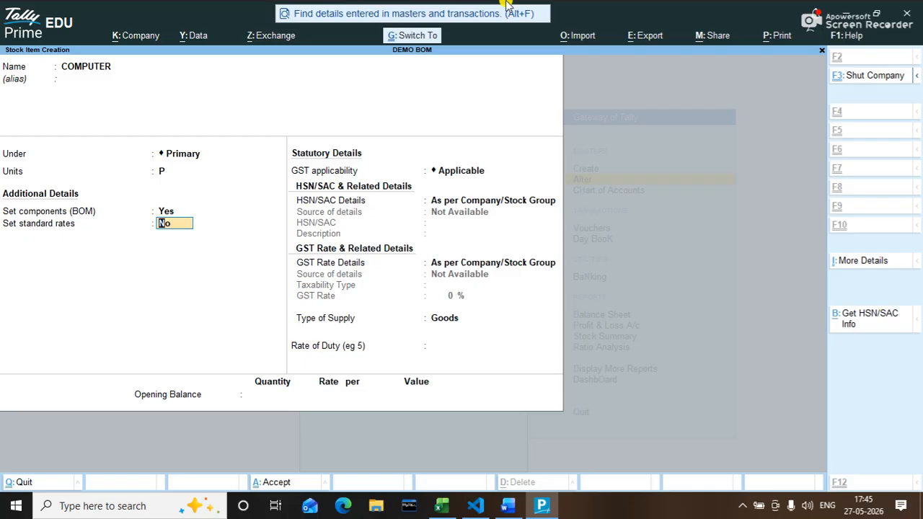
key(ctrl+a)
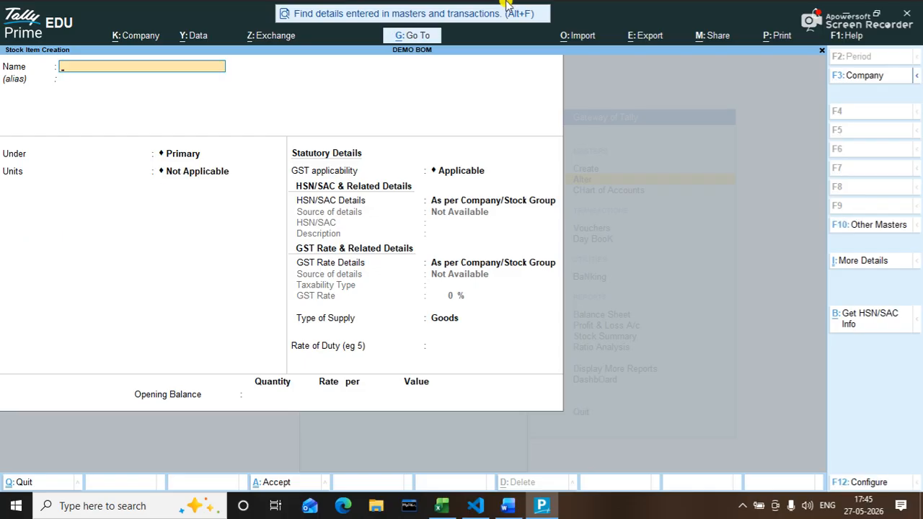
key(Escape)
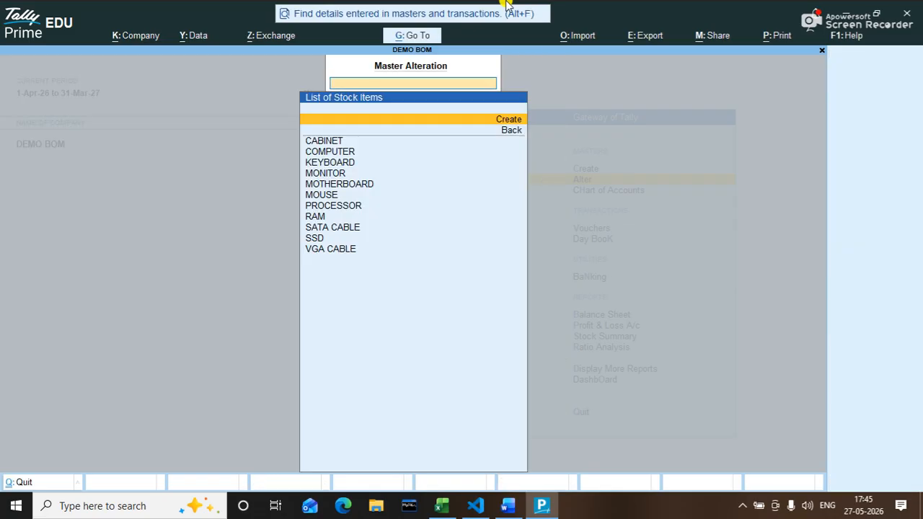
key(Escape)
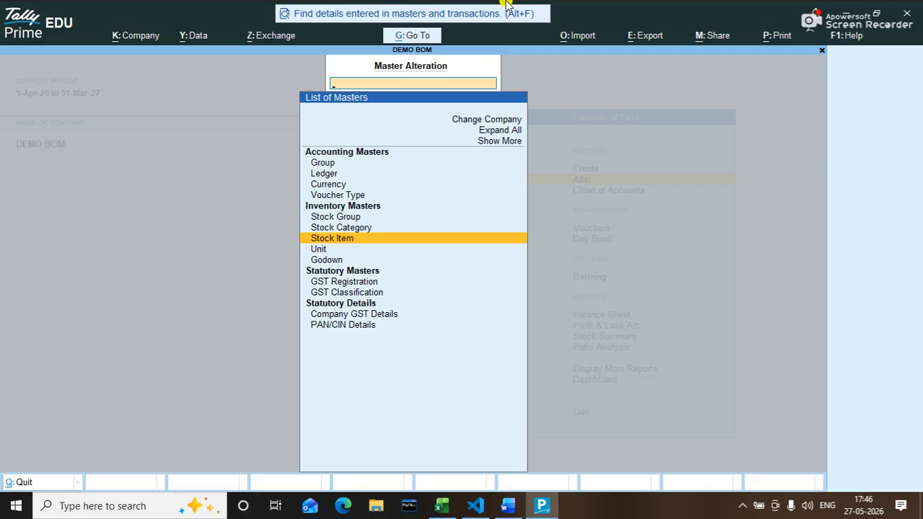
key(Escape)
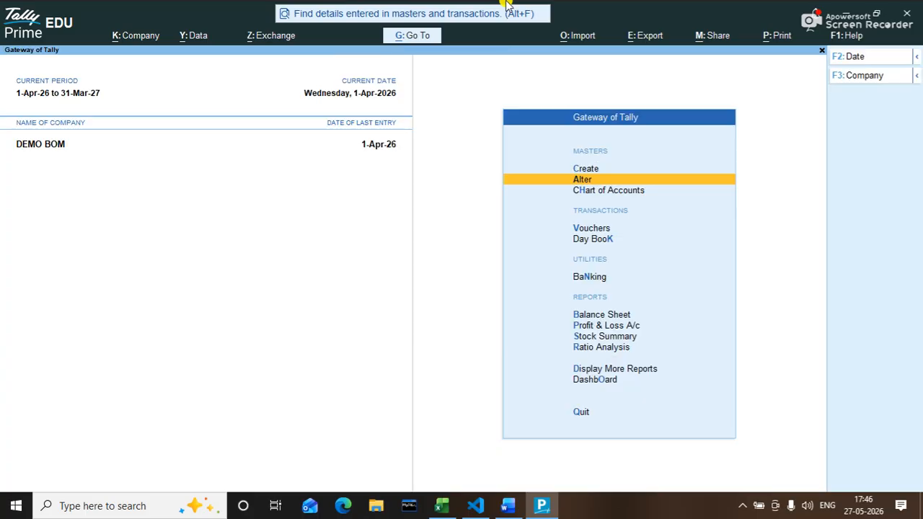
Open the list of voucher types for master alteration and choose to create a new one
key(Return)
key(Down)
key(Down)
key(Down)
key(Down)
key(Down)
key(Down)
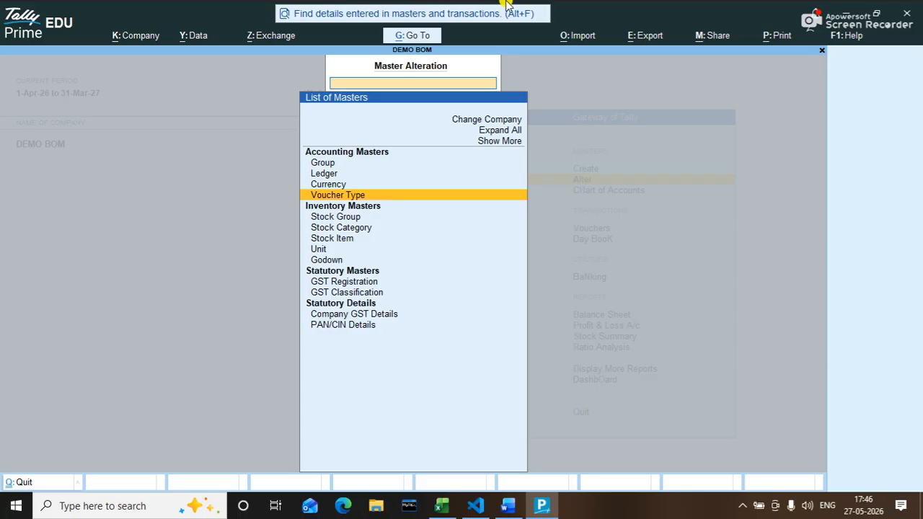
key(Up)
key(Up)
key(Up)
key(Up)
key(Up)
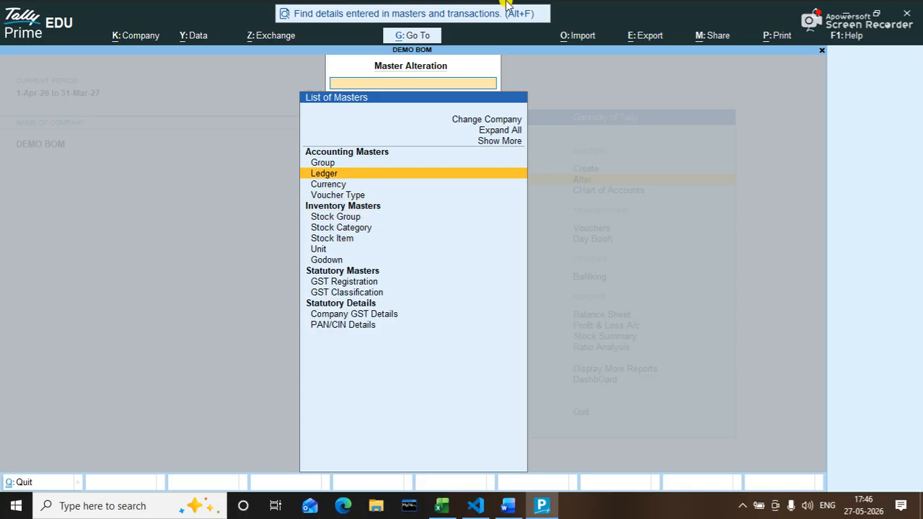
key(Down)
key(Down)
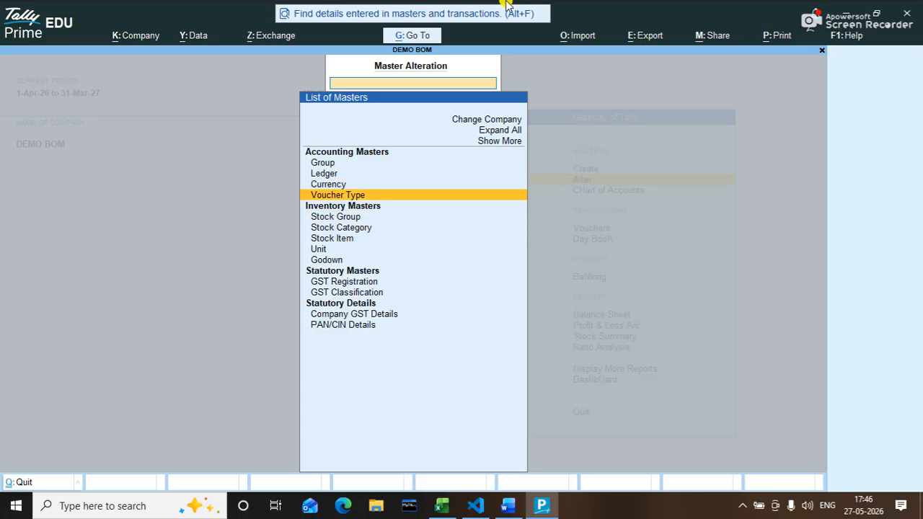
key(Return)
key(Up)
key(Up)
key(Up)
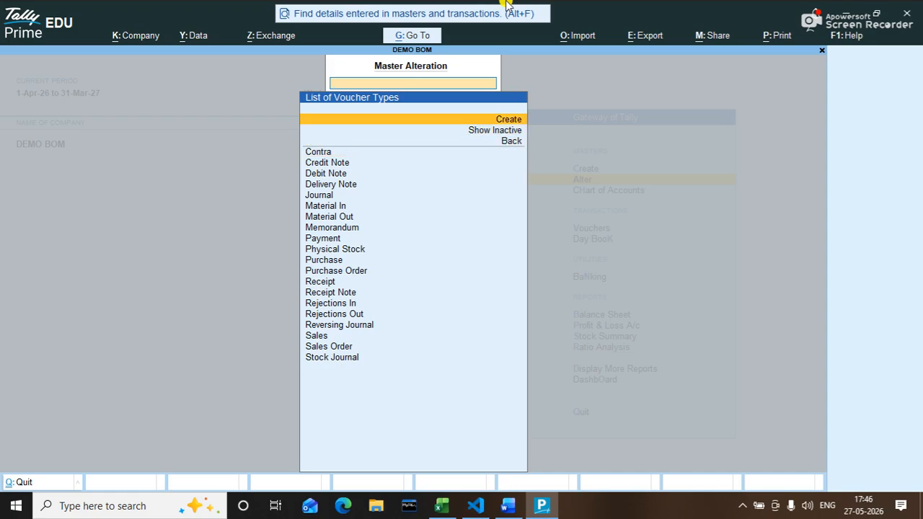
Start a new voucher type and name it MAN JR
key(Return)
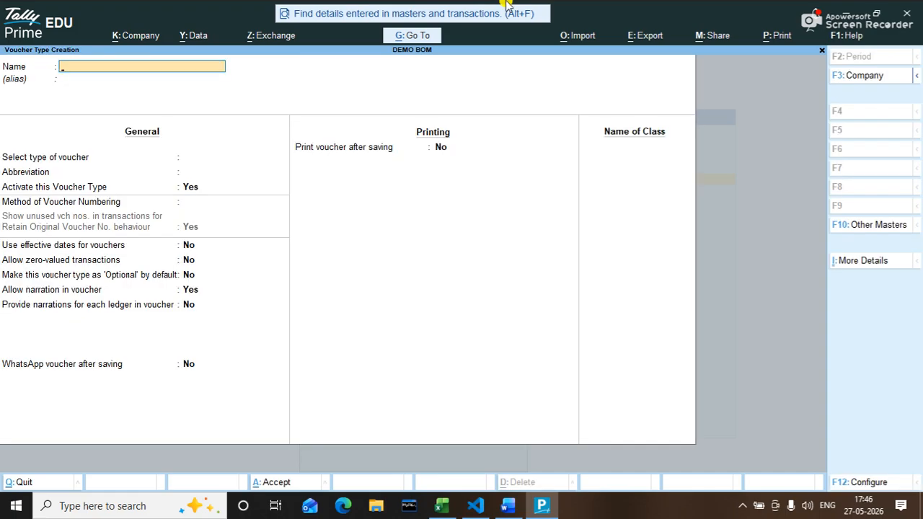
text(MAN JR.)
key(Return)
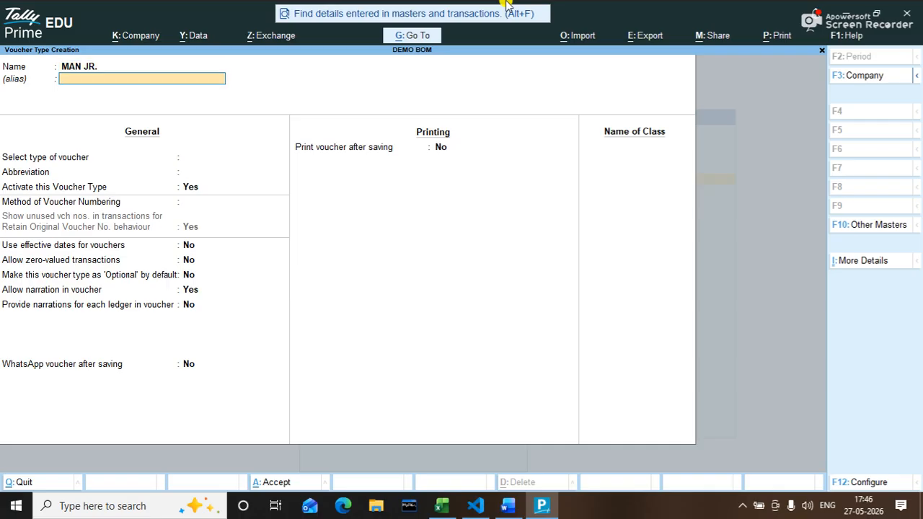
Leave the alias of MAN JR. blank and set its type of voucher to Stock Journal
key(Return)
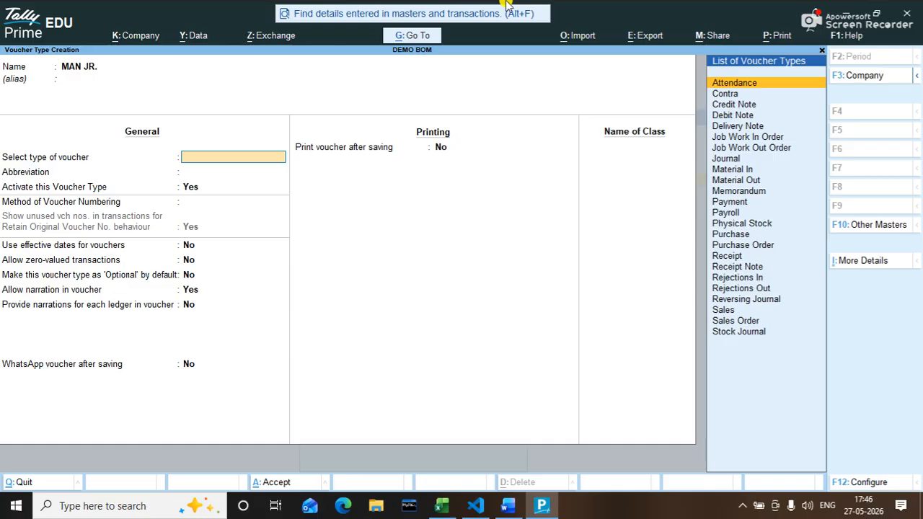
key(Down)
key(Down)
key(Down)
key(Down)
key(Down)
key(Down)
key(Down)
key(Down)
key(Down)
key(Down)
key(Down)
key(Down)
key(Down)
key(Down)
key(Down)
key(Down)
key(Down)
key(Down)
key(Down)
key(Down)
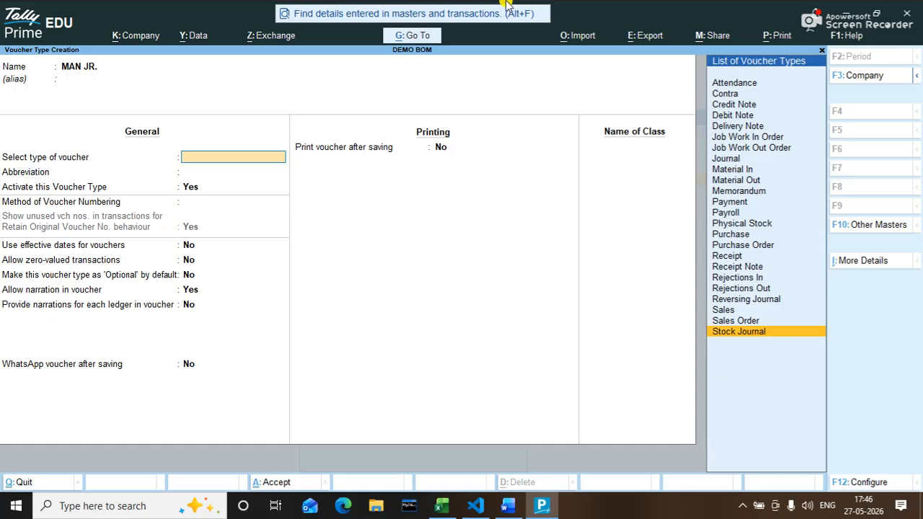
key(Return)
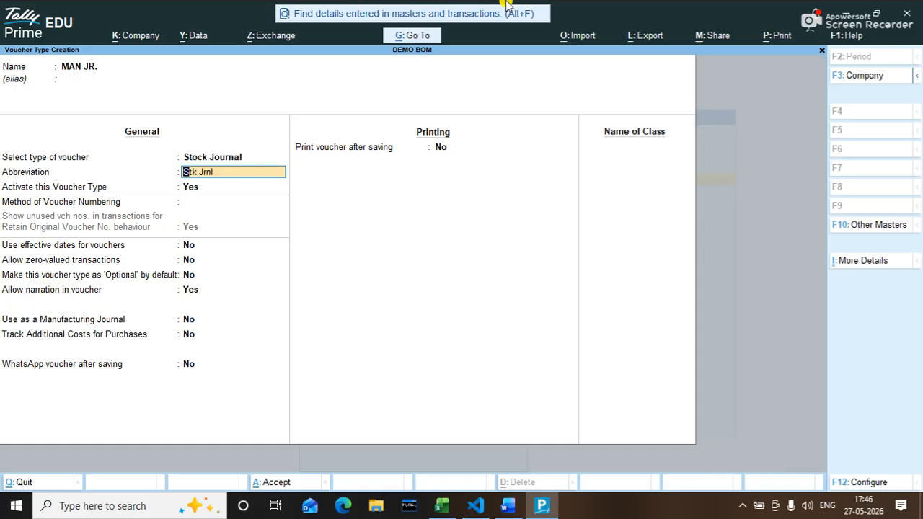
Keep the default abbreviation, numbering and general options, and set Use as a Manufacturing Journal to Yes
key(Return)
key(Return)
key(Return)
key(Return)
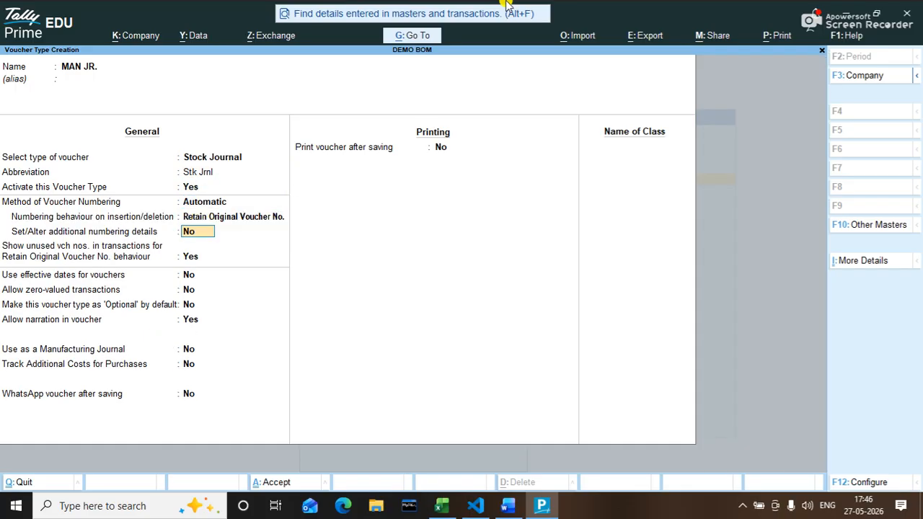
key(Return)
key(Return)
key(Return)
key(Return)
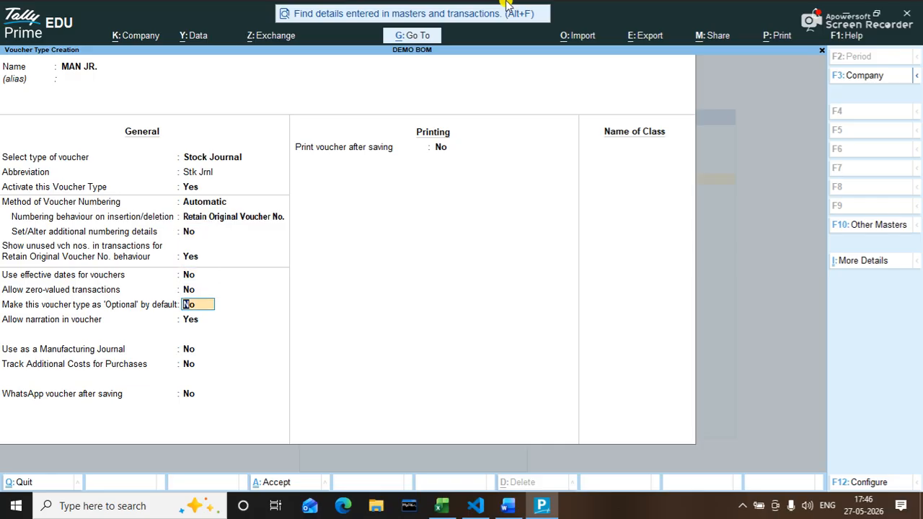
key(Return)
key(Return)
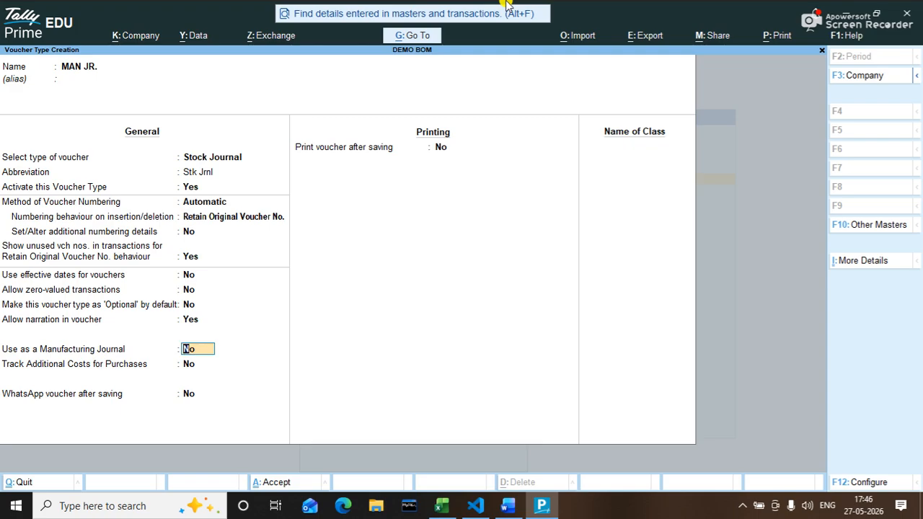
text(Y)
key(Return)
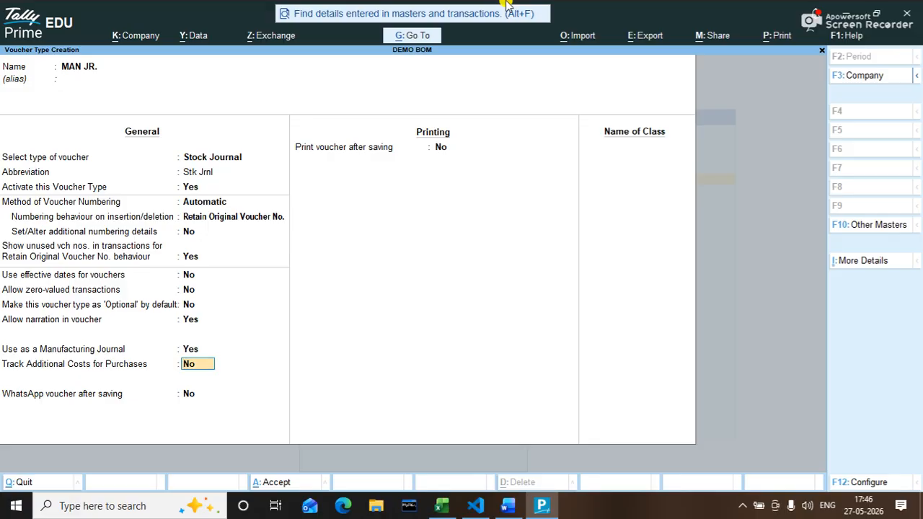
Go through the remaining options and save the MAN JR. voucher type
key(ctrl)
key(Return)
key(Return)
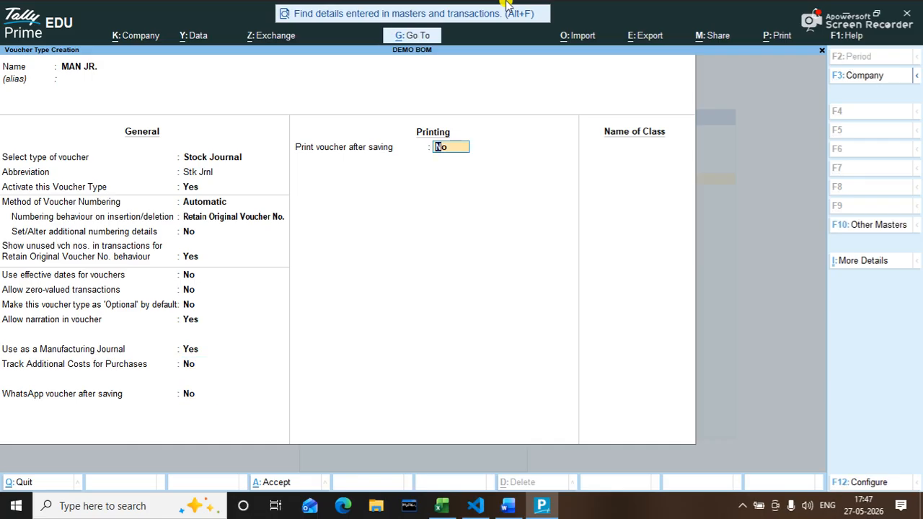
text(y)
key(Return)
key(y)
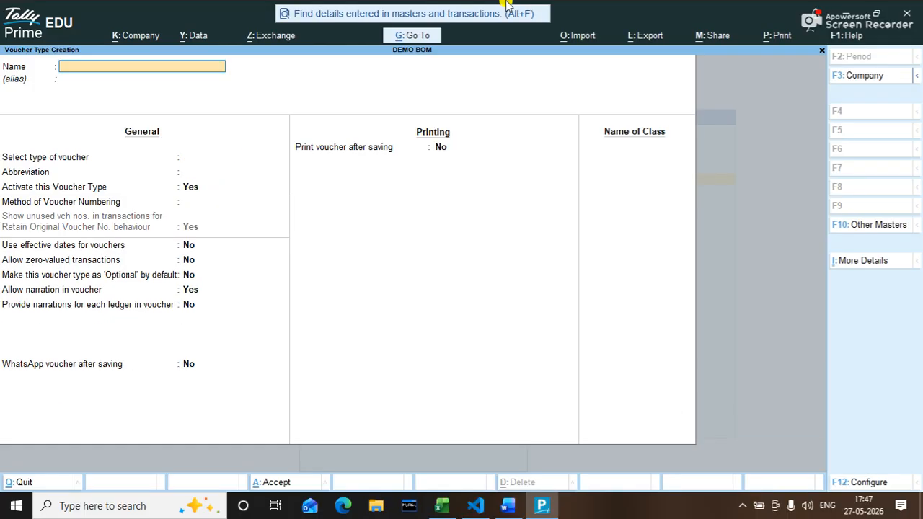
Leave voucher type creation and the list of voucher types, returning to the Gateway of Tally without quitting
key(Escape)
key(y)
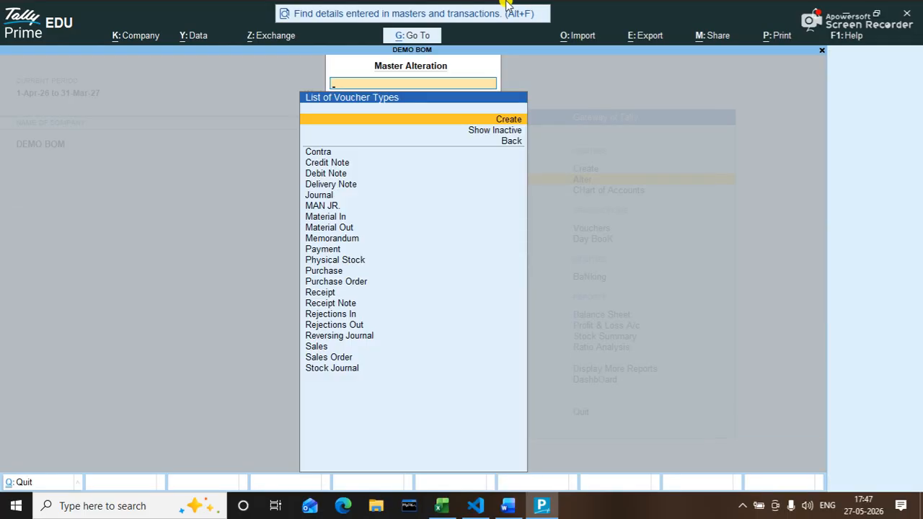
key(Escape)
key(Escape)
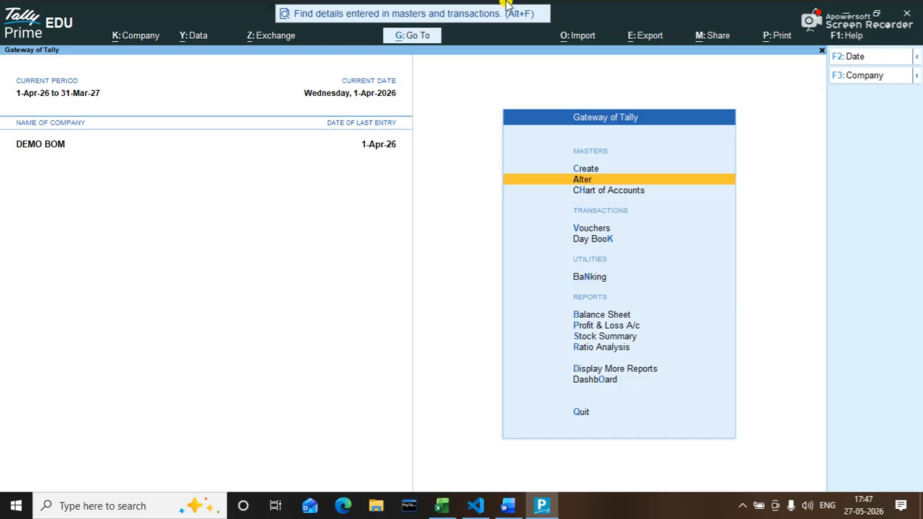
key(Escape)
key(n)
Check the closing balances in the Stock Summary report and close the report
key(Down)
key(Down)
key(Down)
key(Down)
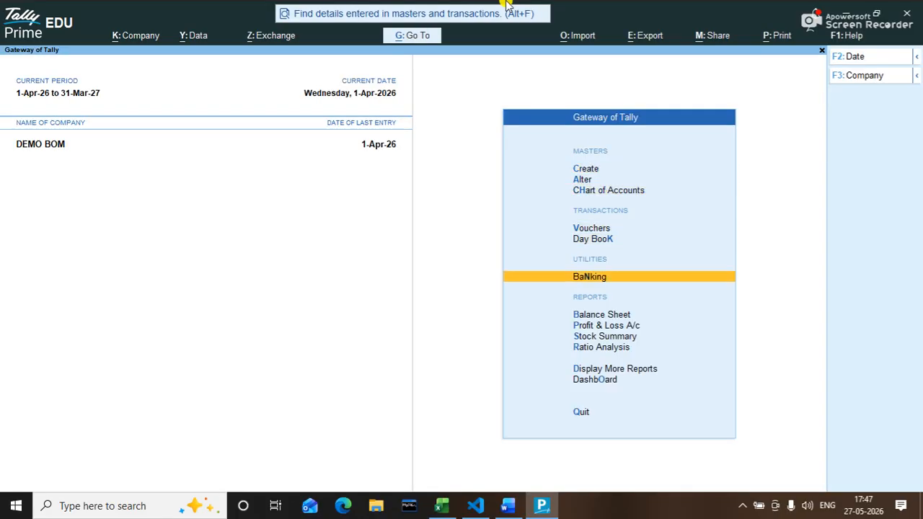
key(Down)
key(Down)
key(Down)
key(Return)
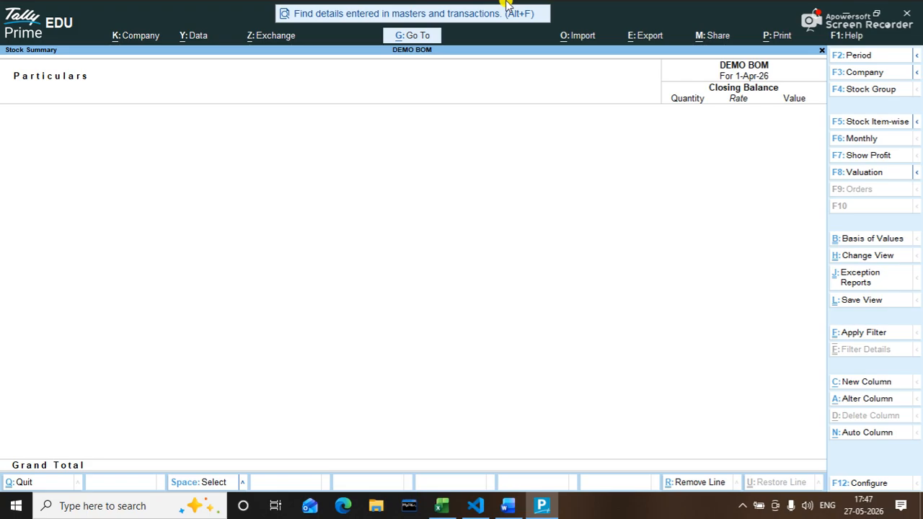
key(Escape)
Start a Purchase voucher with supplier invoice number 1 dated 1-Apr-26
key(Up)
key(Up)
key(Up)
key(Up)
key(Up)
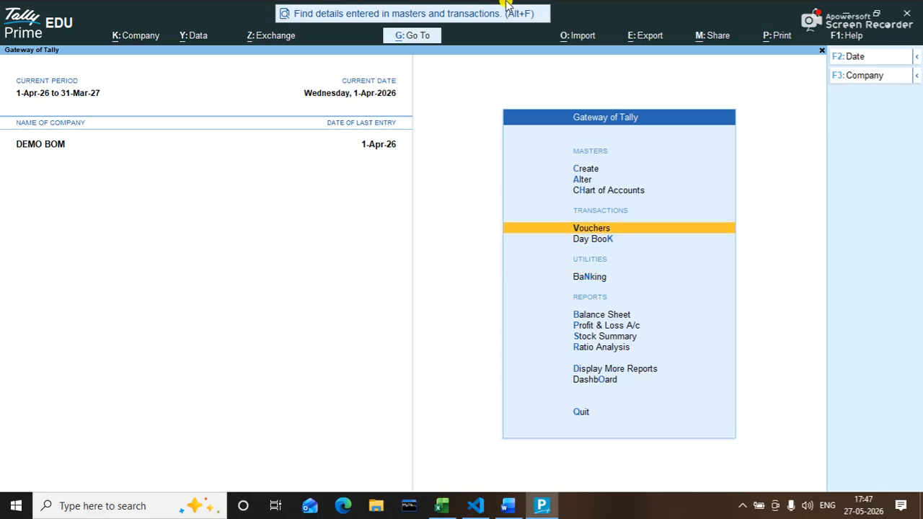
key(Return)
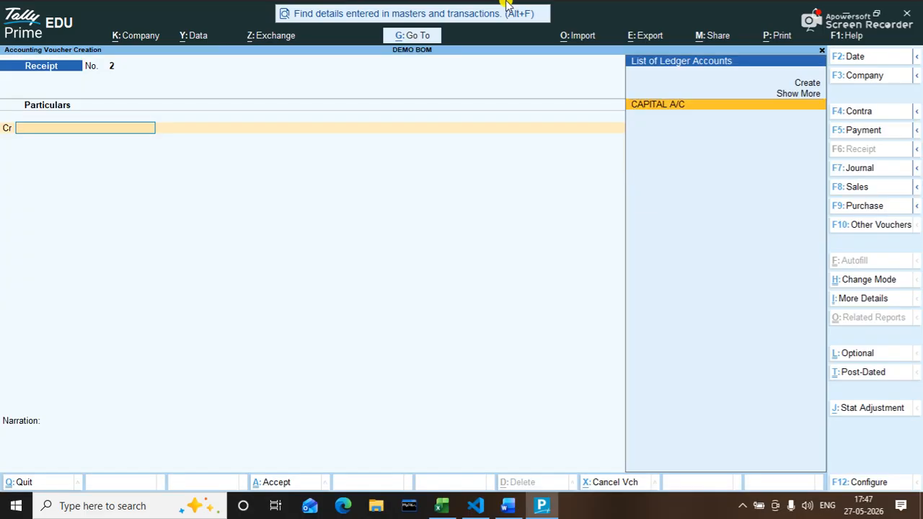
key(F9)
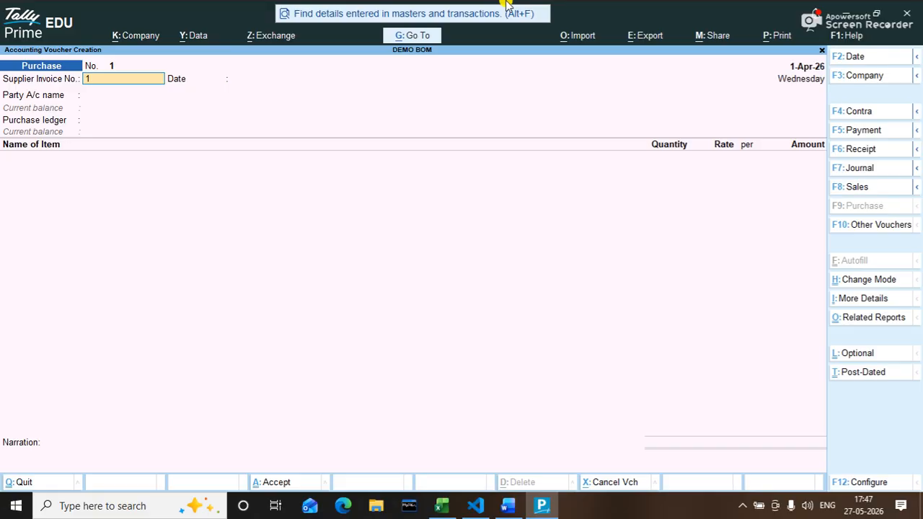
text(1)
key(Return)
key(Return)
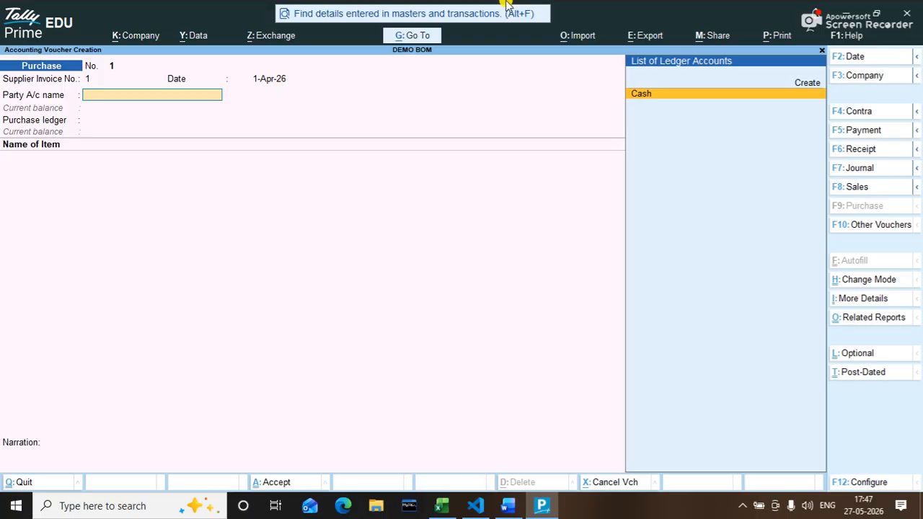
Create a party ledger named HP under Sundry Creditors from the purchase voucher and save it
key(alt+c)
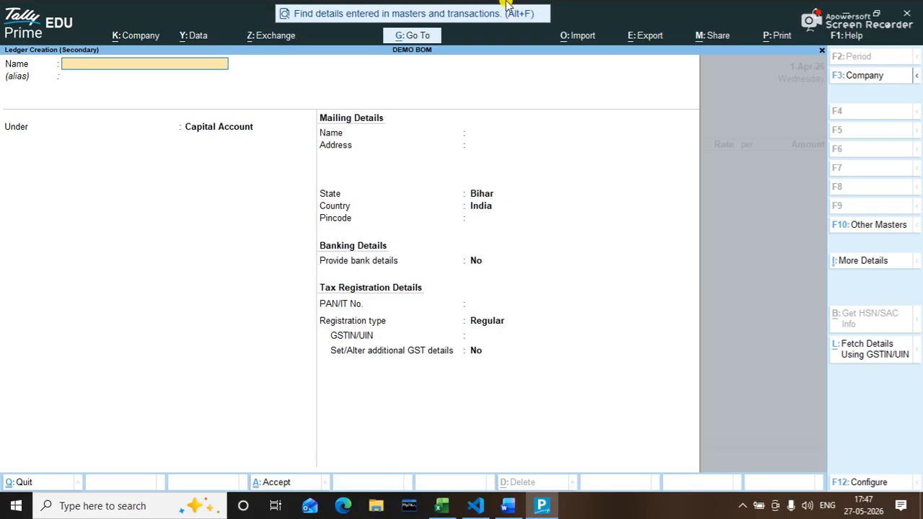
text(Hp)
key(BackSpace)
text(P)
key(Return)
key(Return)
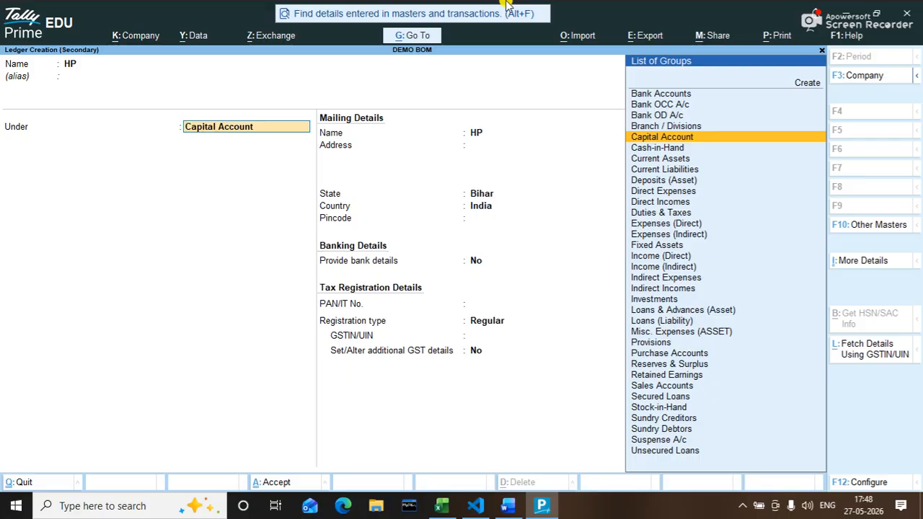
text(SU)
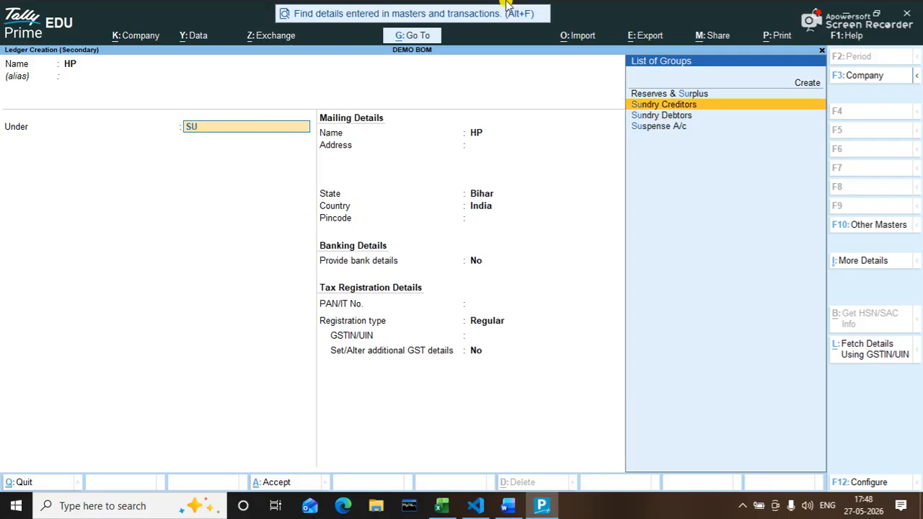
key(Return)
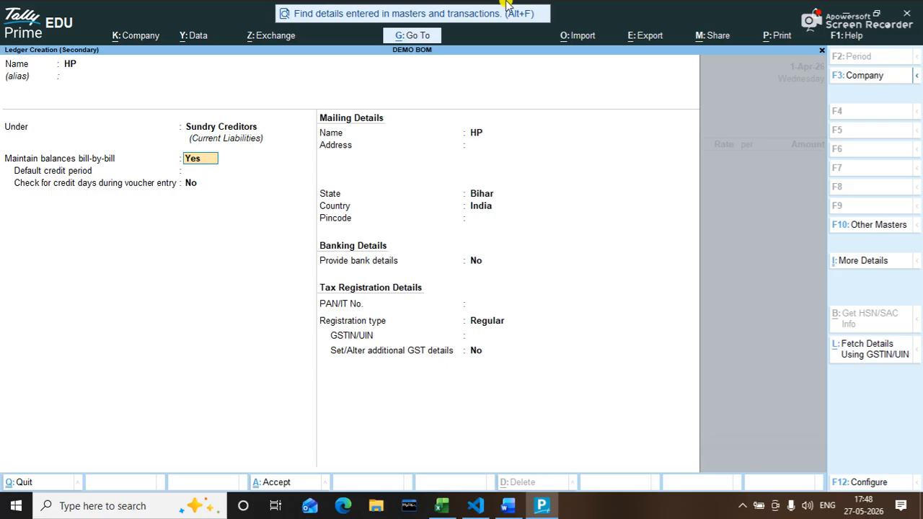
key(ctrl)
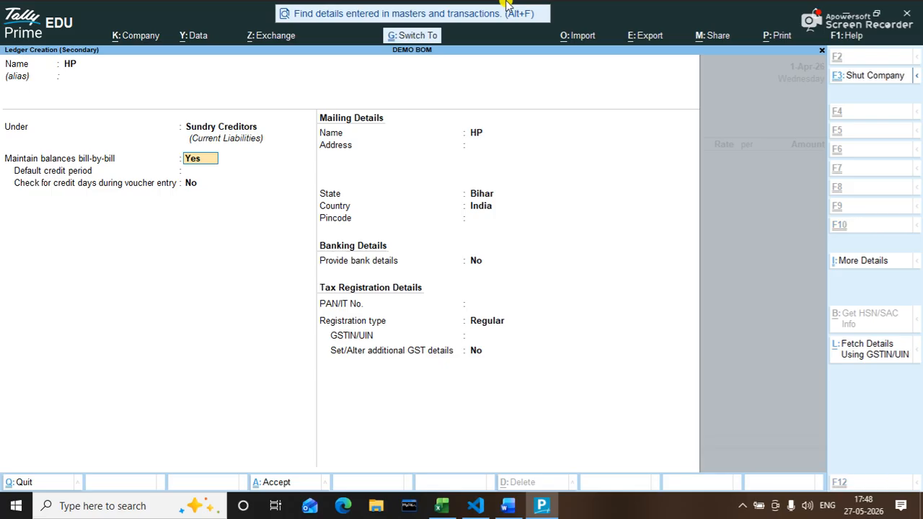
key(ctrl+a)
Accept the receipt details and party details for HP without changes
key(Return)
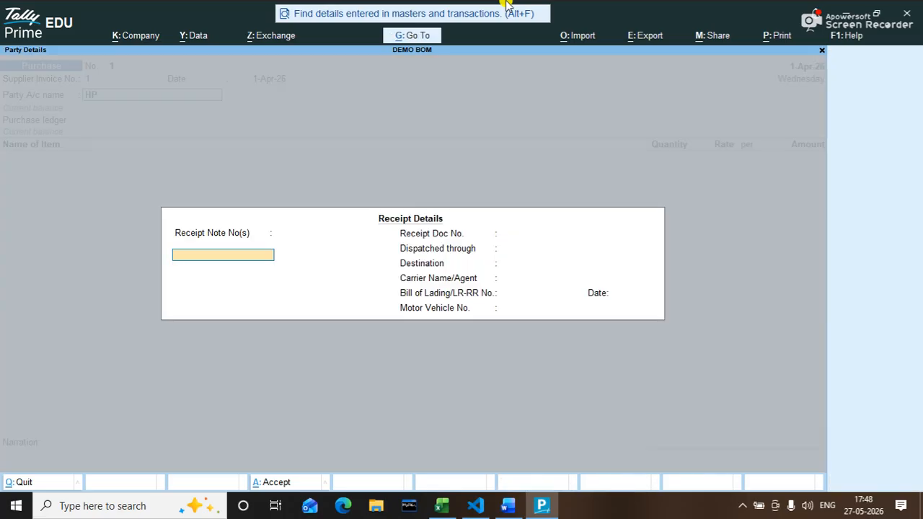
key(ctrl+a)
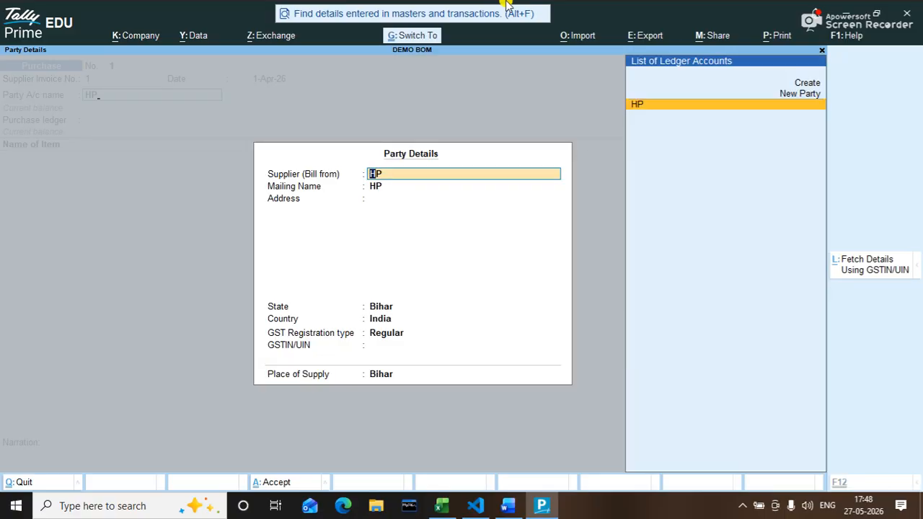
key(ctrl+a)
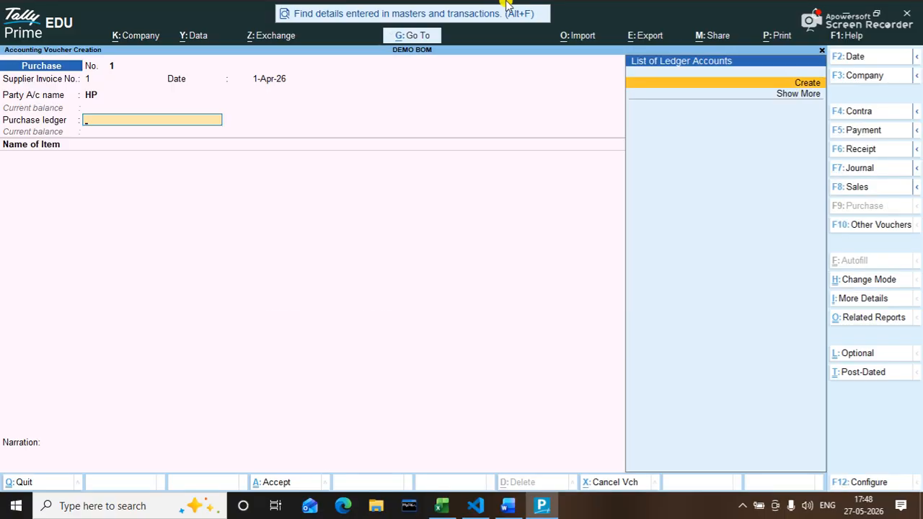
Create a purchase ledger named PURCHASE A/C under Purchase Accounts and use it in the voucher
key(Return)
text(PURCHA)
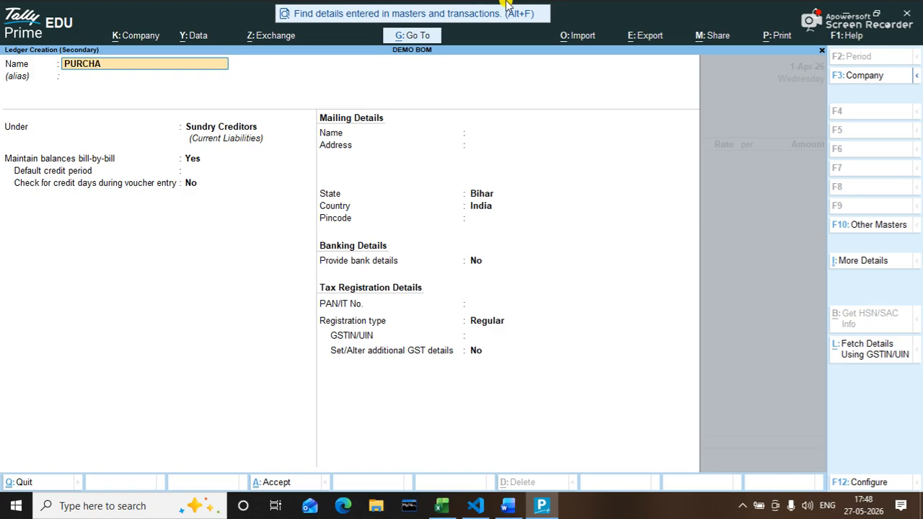
text(SE A/C)
key(Return)
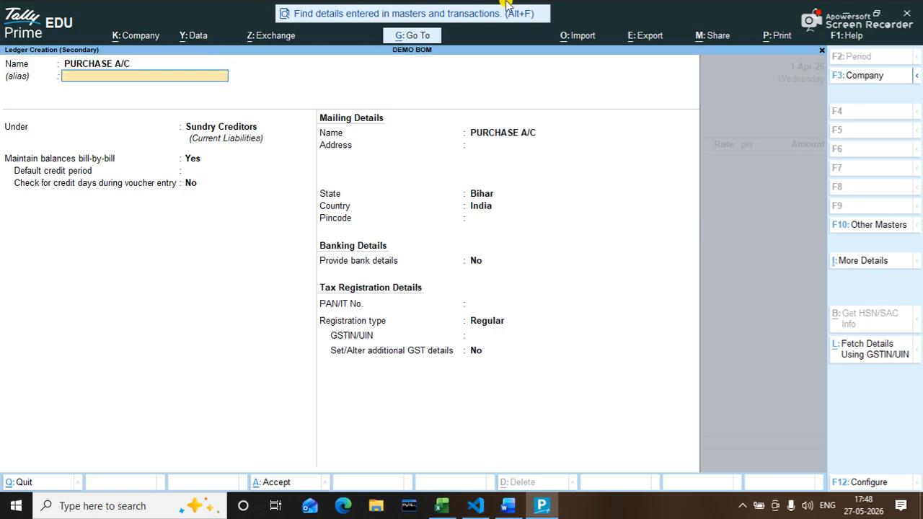
text(PUR)
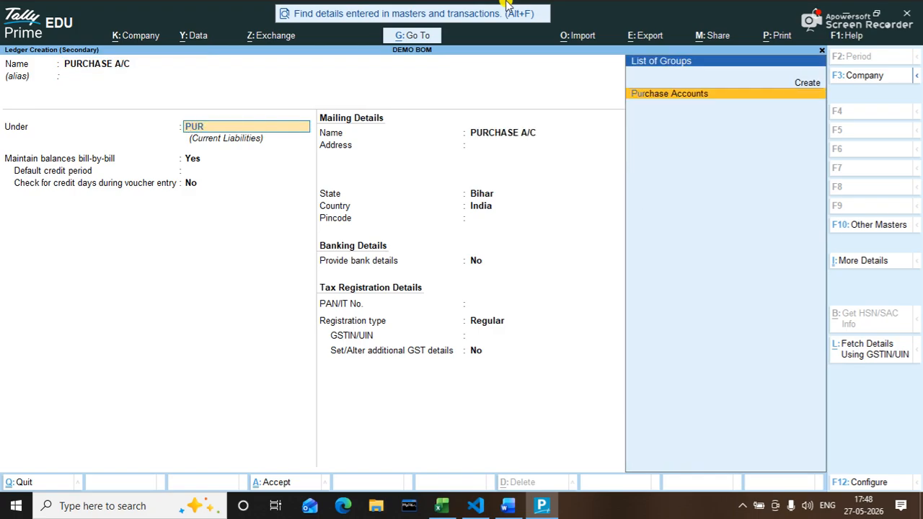
key(Return)
key(ctrl+a)
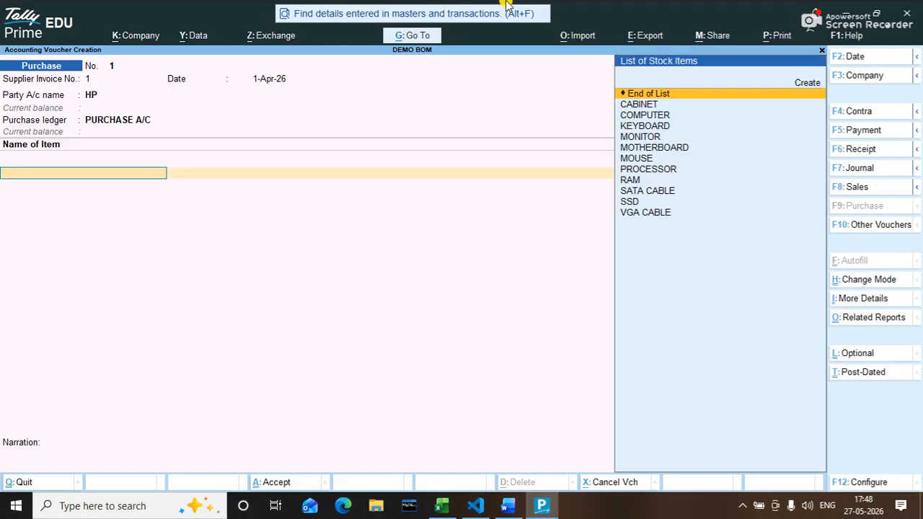
Add the stock item CABINET to the purchase with a quantity of 50 P at a rate of 1,000
key(Down)
key(Down)
key(Down)
key(Up)
key(Up)
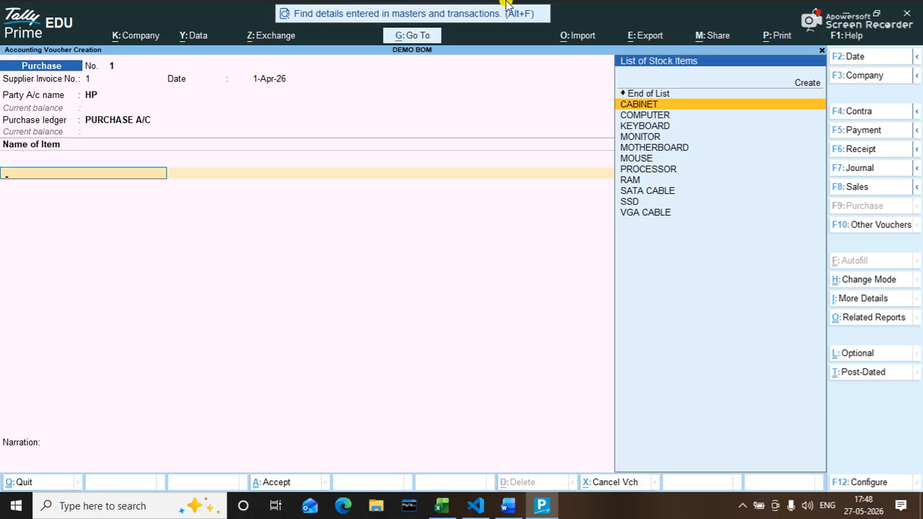
key(Return)
text(50)
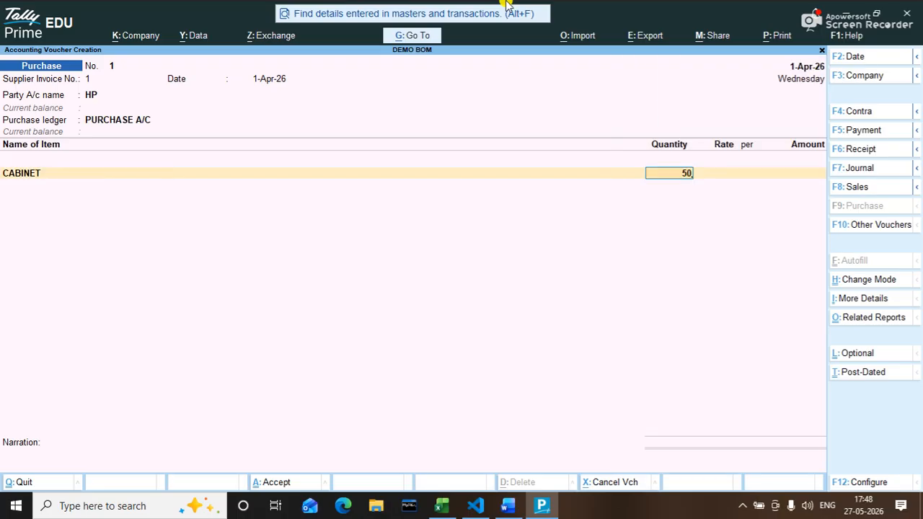
key(Return)
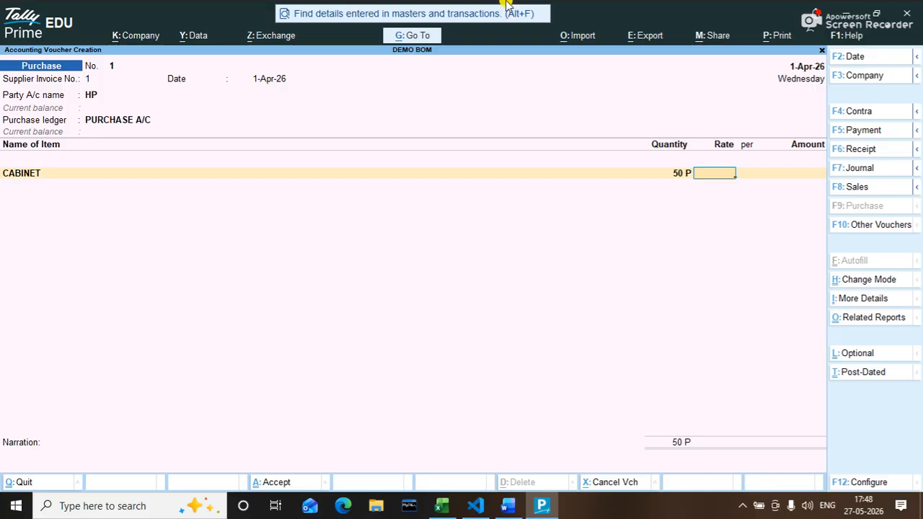
text(1000)
key(Return)
key(Return)
key(Return)
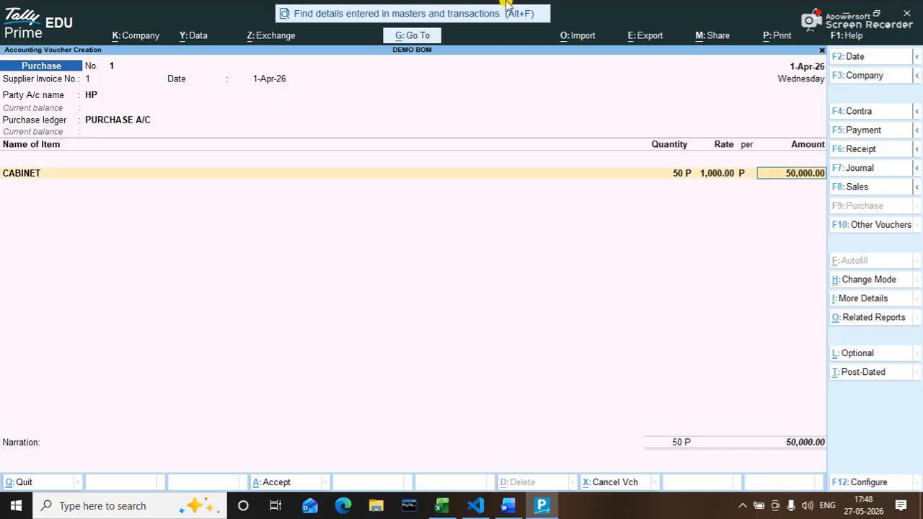
Add the stock item KEYBOARD to the purchase with a quantity of 50 P at a rate of 100
key(Down)
key(Down)
key(Down)
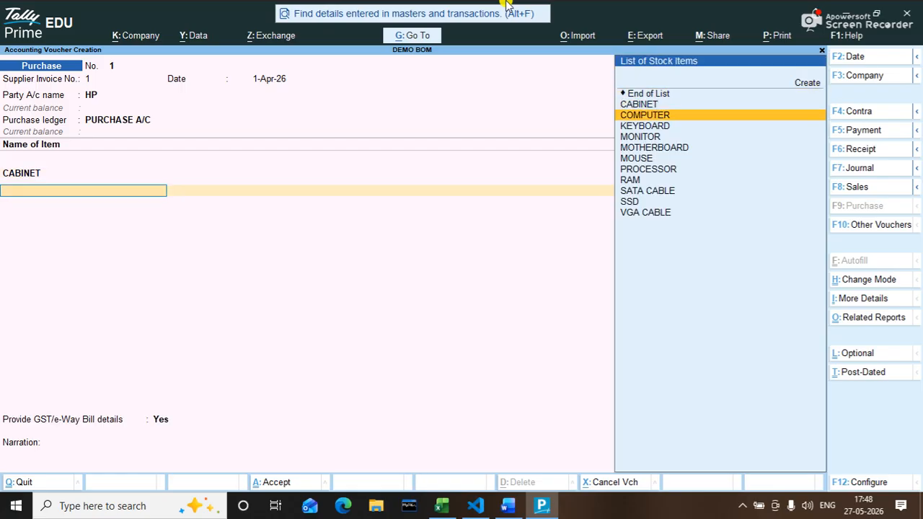
key(Down)
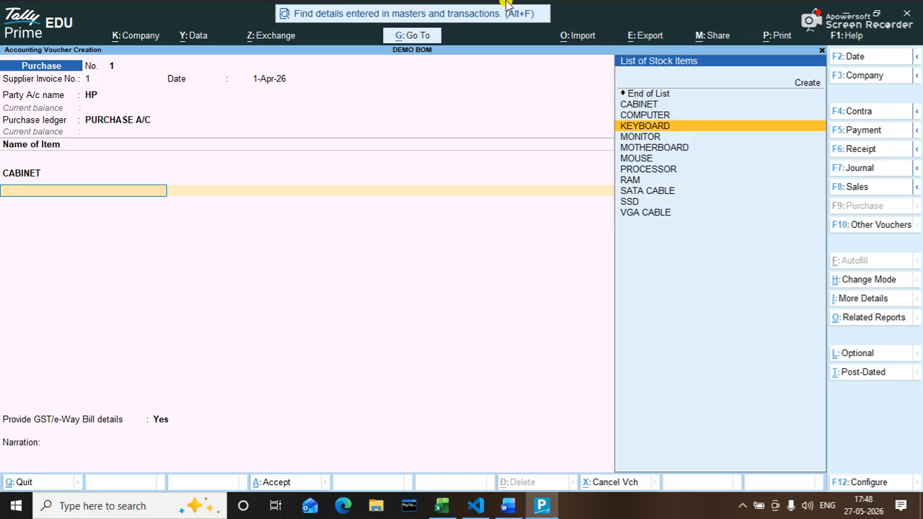
key(Return)
text(50)
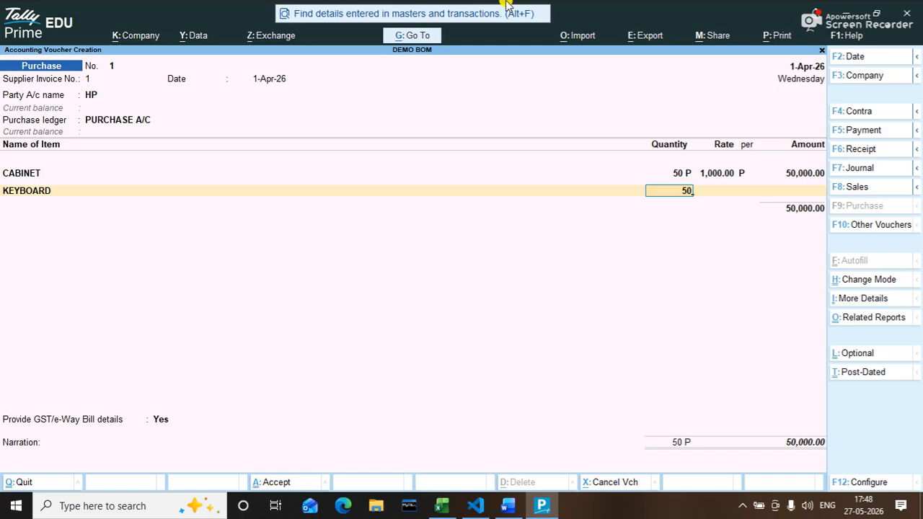
key(Return)
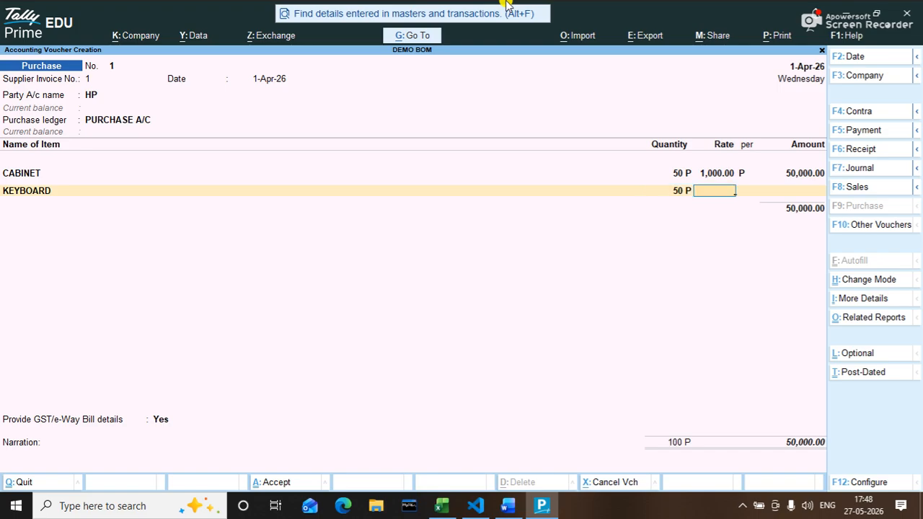
text(100)
key(Return)
key(Return)
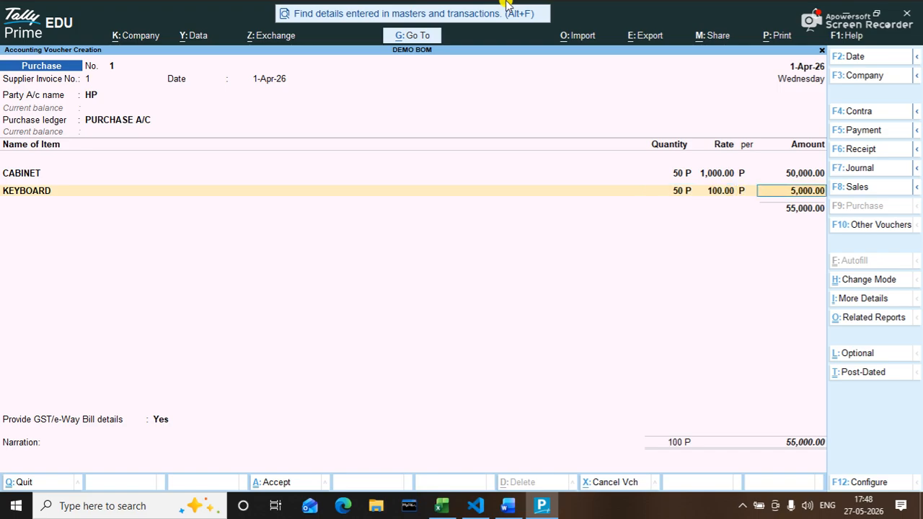
key(Return)
Add the stock item MOUSE to the purchase with a quantity of 50 P at a rate of 100
key(Down)
key(Down)
key(Down)
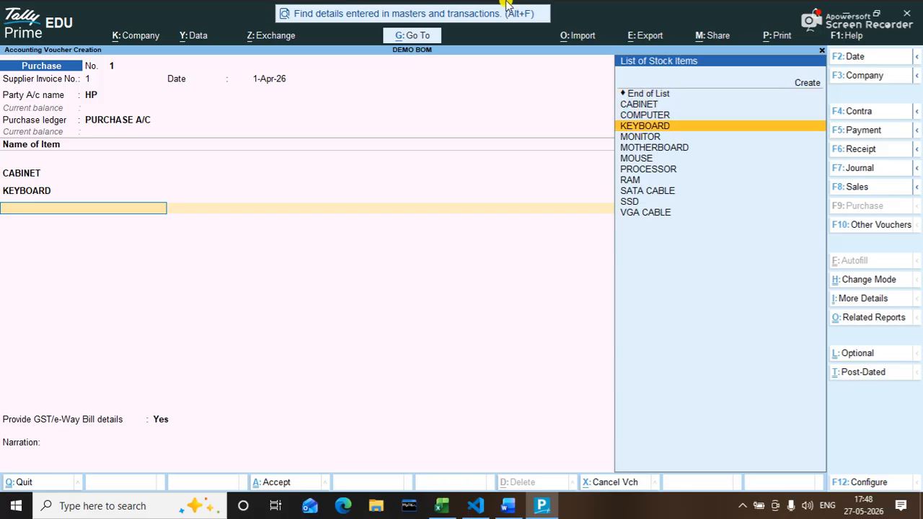
key(Up)
key(Down)
key(Down)
key(Down)
key(Down)
key(Down)
key(Up)
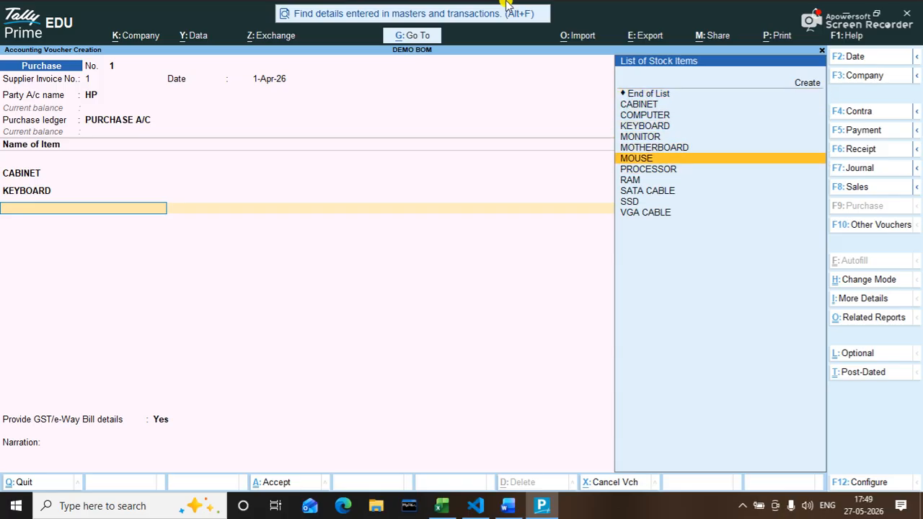
key(Return)
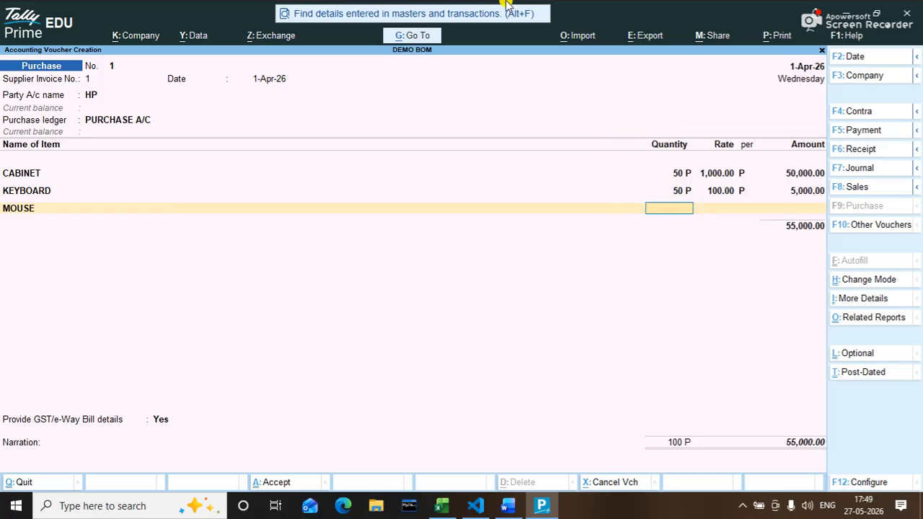
text(50)
key(Return)
text(100)
key(Return)
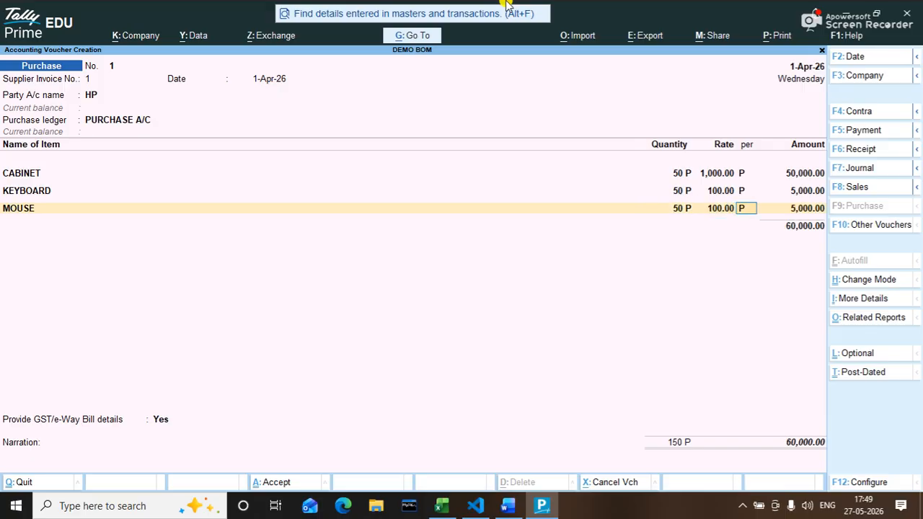
key(Return)
key(Return)
Add the stock item MOTHERBOARD to the purchase with a quantity of 50 P at a rate of 1,500
key(Down)
key(Down)
key(Down)
key(Down)
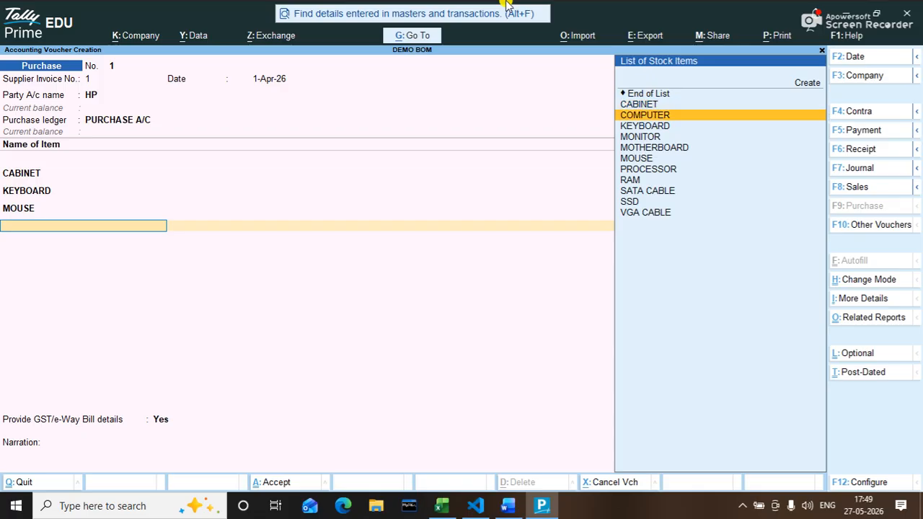
key(Up)
key(Up)
key(Down)
key(Down)
key(Down)
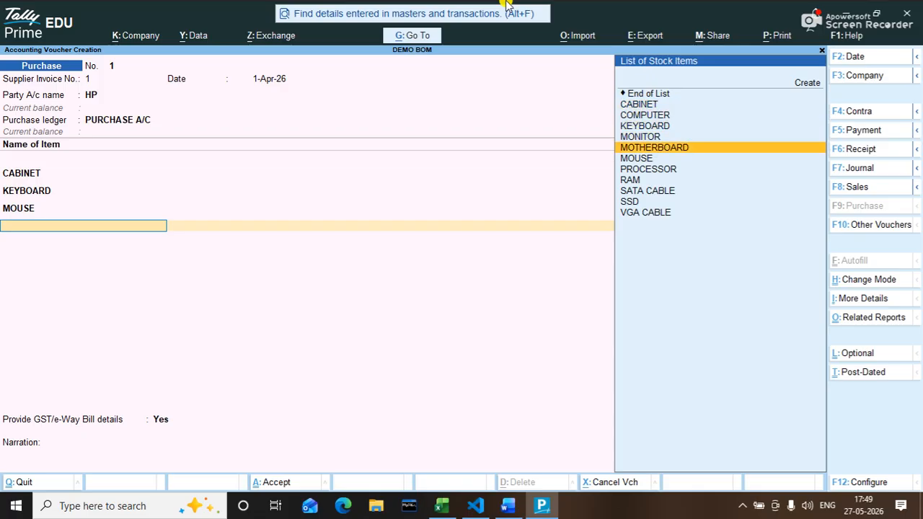
key(Return)
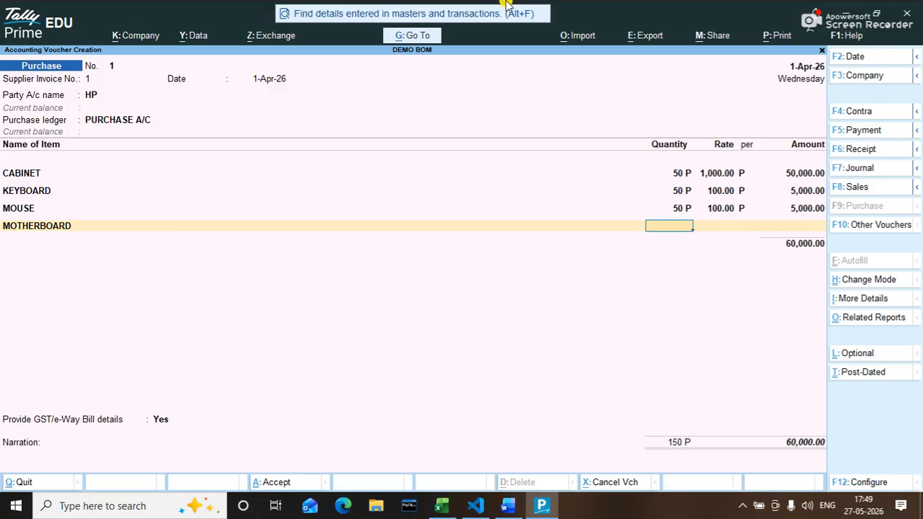
text(50)
key(Return)
text(1500)
key(Return)
key(Return)
key(Return)
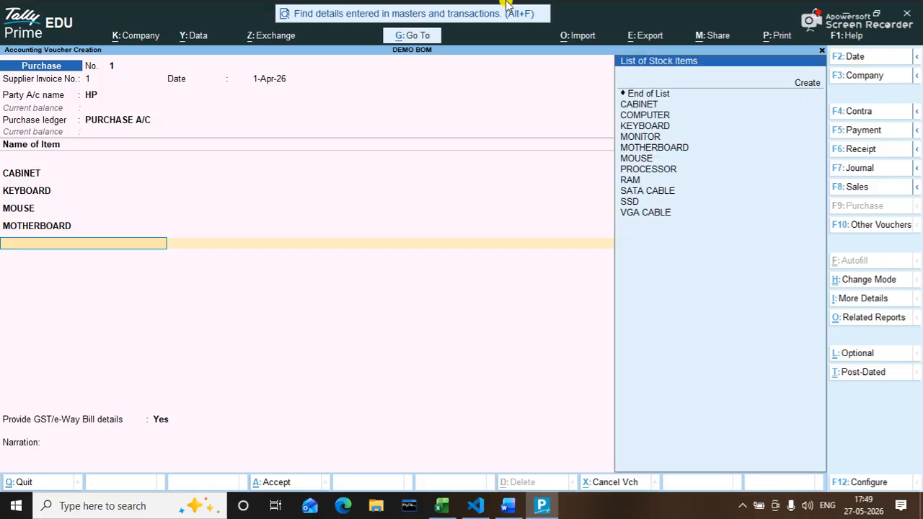
Add the stock item PROCESSOR to the purchase with a quantity of 50 P at a rate of 1,200
key(Down)
key(Down)
key(Down)
key(Down)
key(Down)
key(Down)
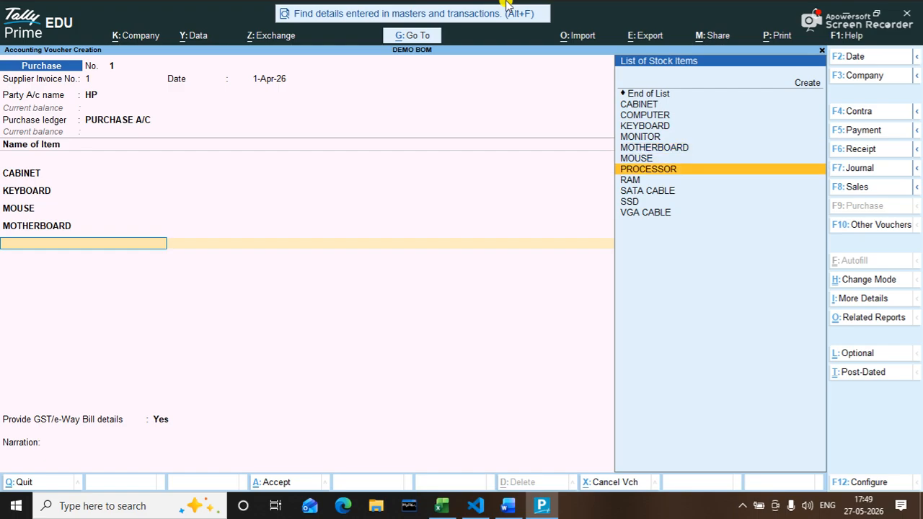
key(Return)
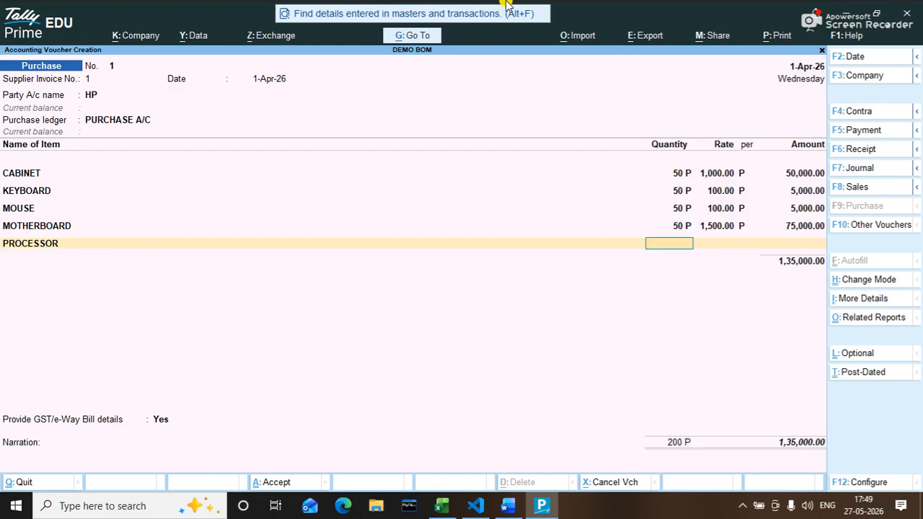
text(50)
key(Return)
text(1200)
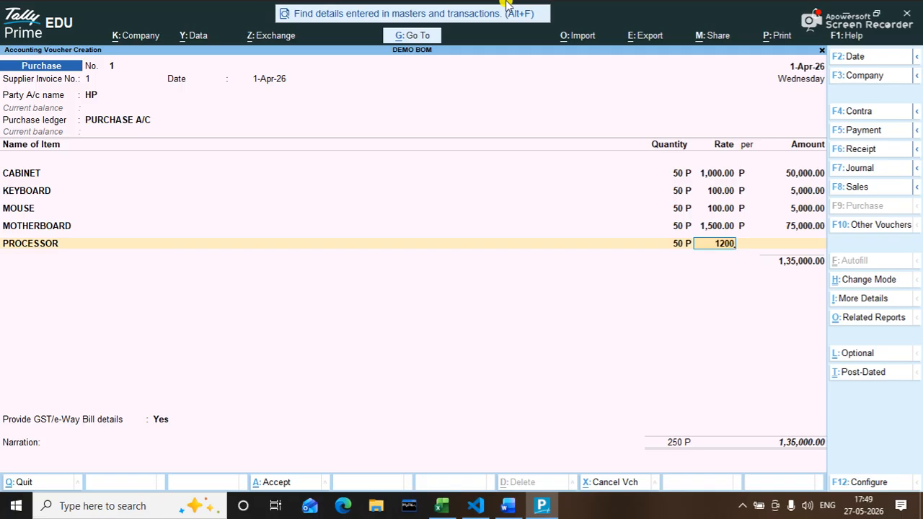
key(Return)
key(Return)
key(Return)
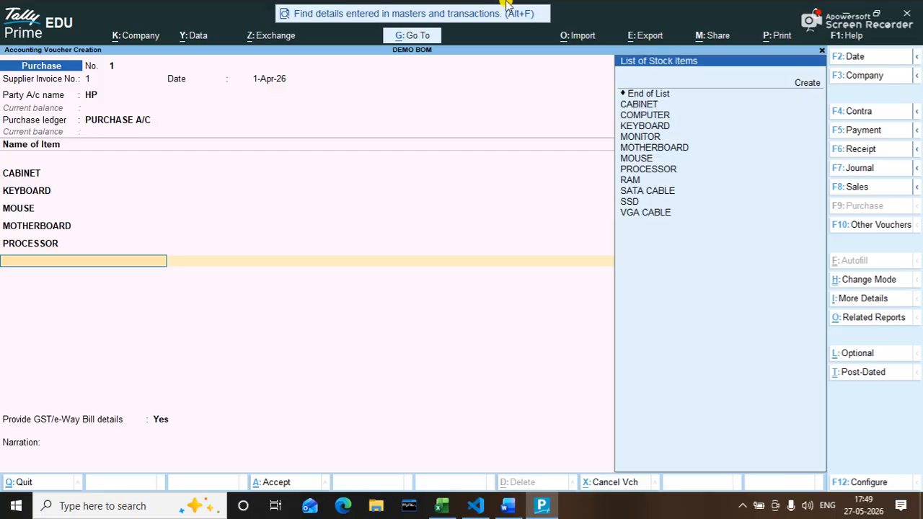
Add the stock item RAM to the purchase with a quantity of 50 P at a rate of 1,000
key(Down)
key(Down)
key(Down)
key(Down)
key(Down)
key(Down)
key(Down)
key(Down)
key(Down)
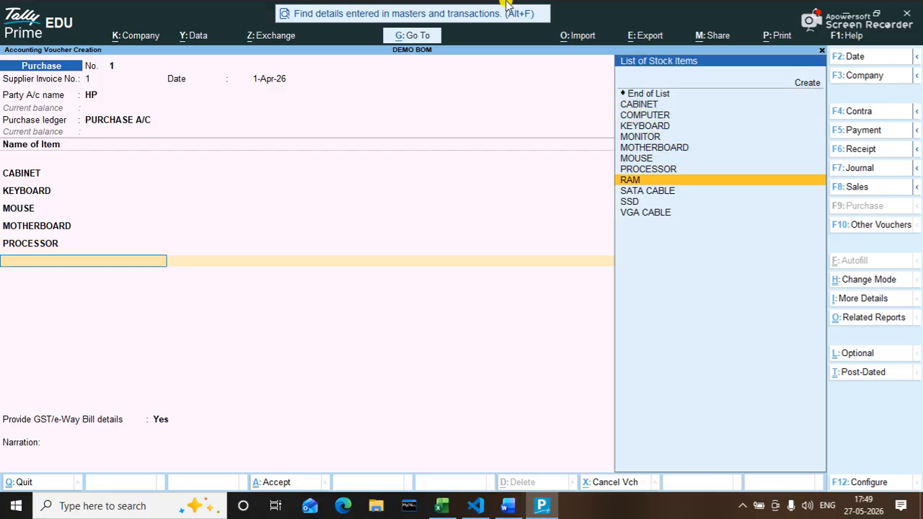
key(Return)
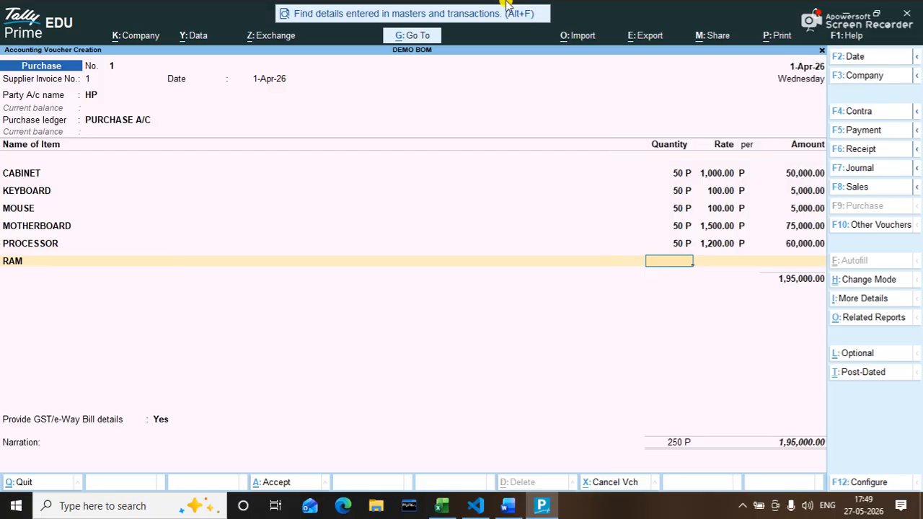
text(50)
key(Return)
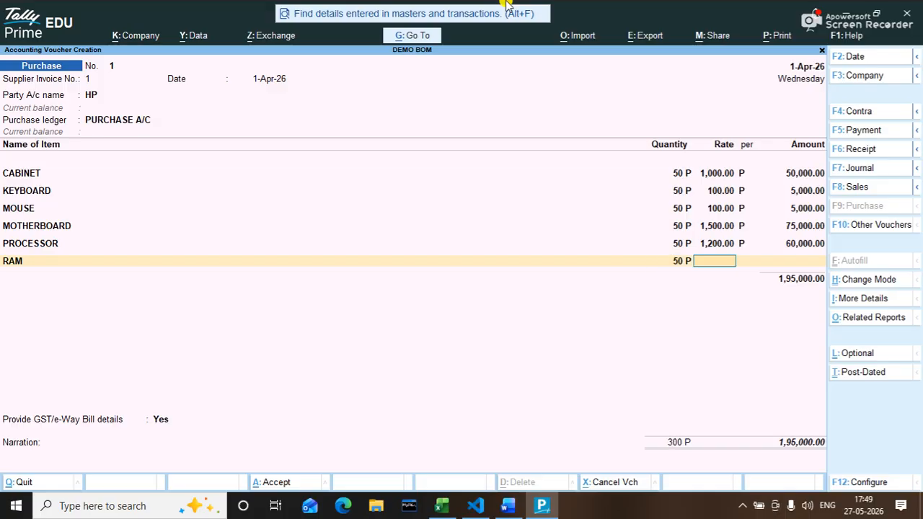
text(1000)
key(Return)
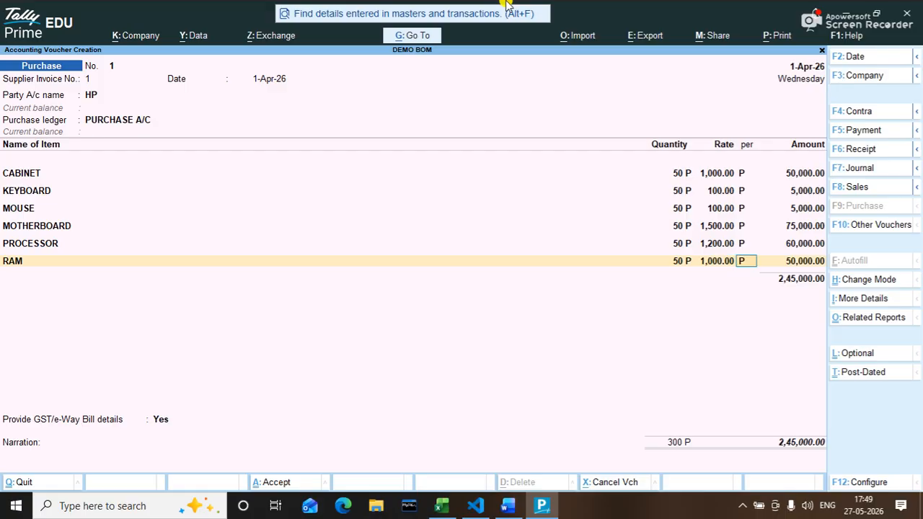
key(Return)
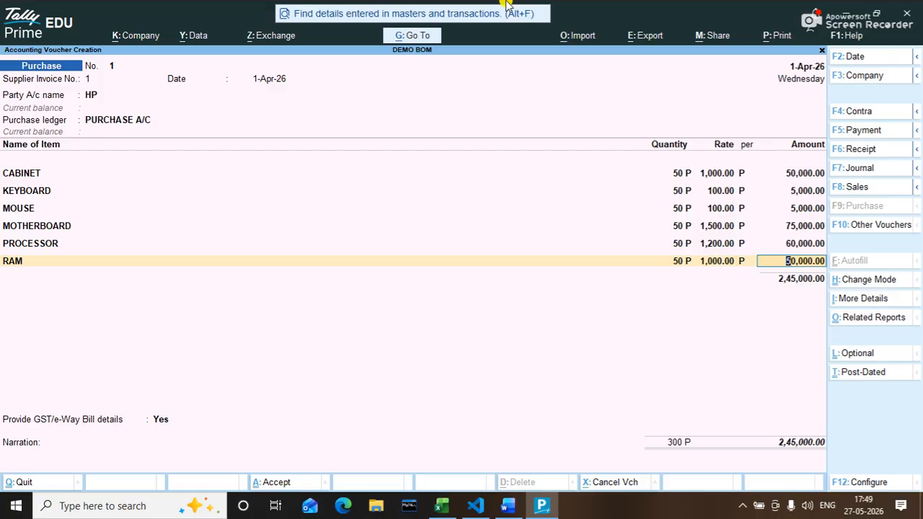
key(Return)
Add the stock item SSD to the purchase with a quantity of 50 P at a rate of 1,400
key(Down)
key(Down)
key(Down)
key(Down)
key(Down)
key(Down)
key(Down)
key(Down)
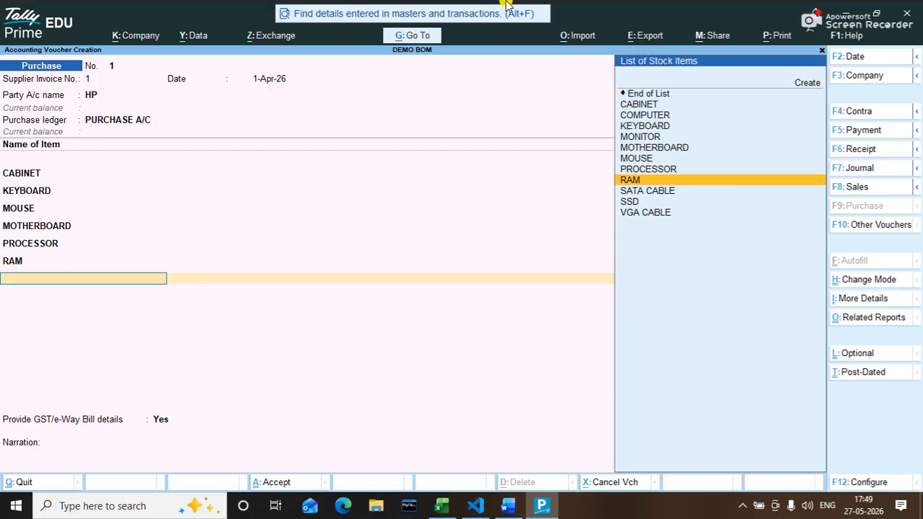
key(Down)
key(Down)
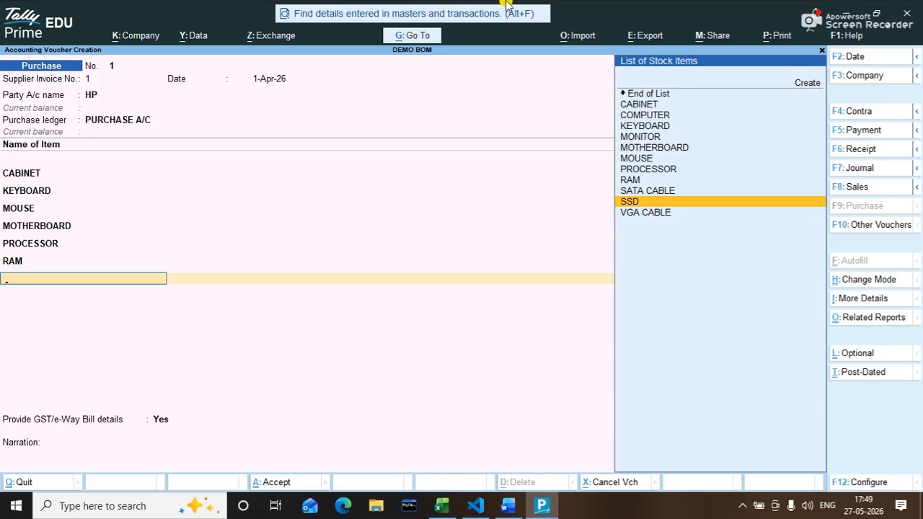
key(Return)
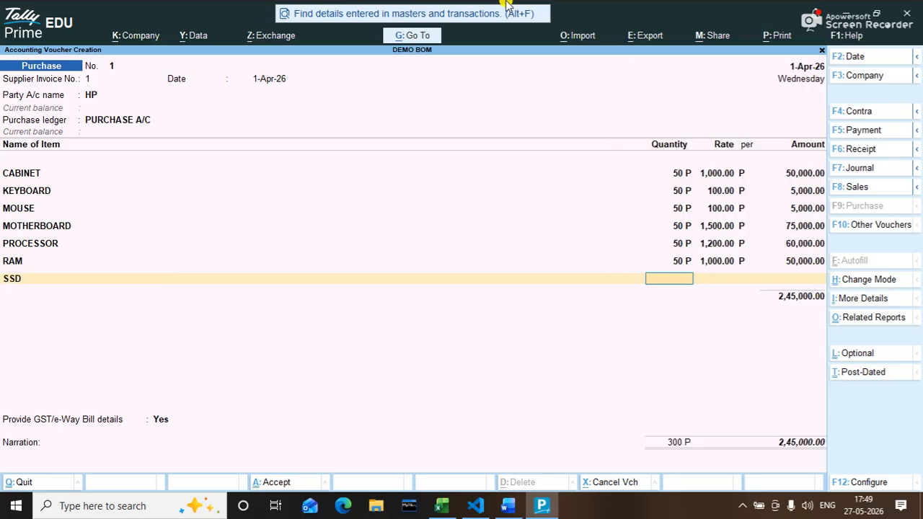
text(50)
key(Return)
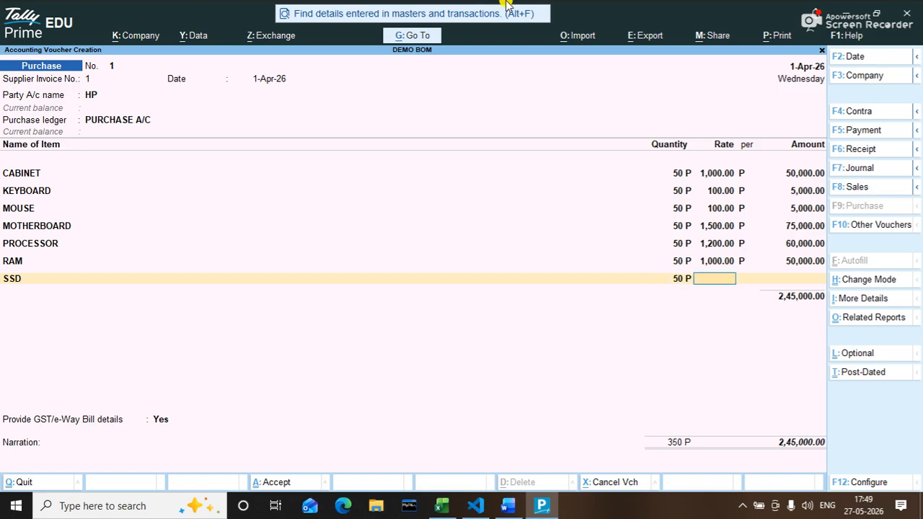
text(1,)
text(400)
key(Return)
key(Return)
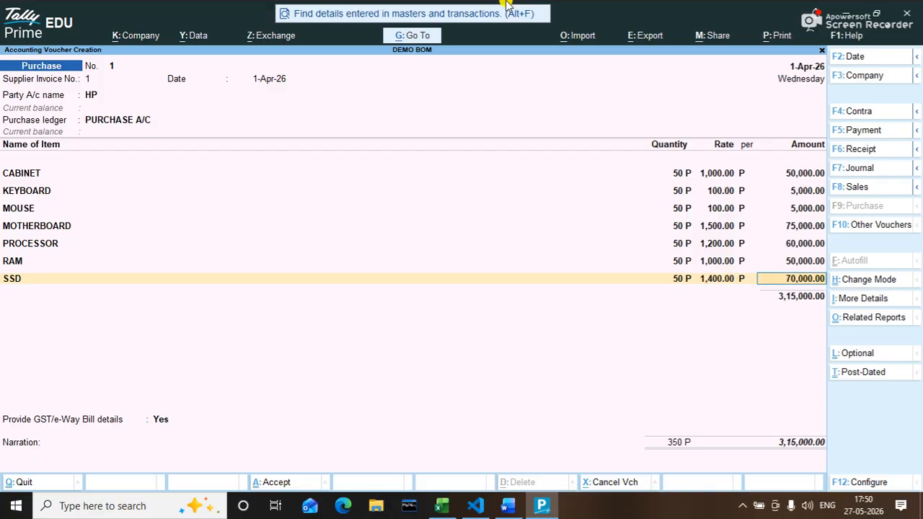
key(Return)
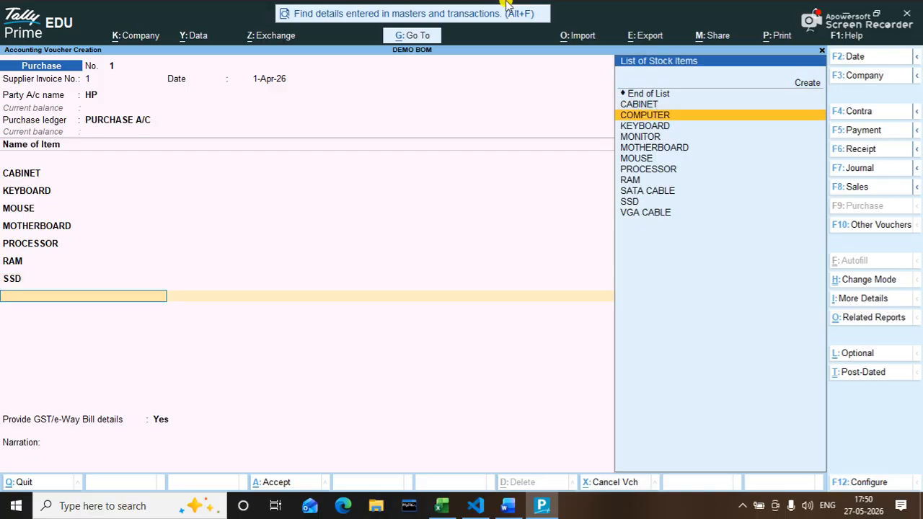
Add the stock item SATA CABLE to the purchase with a quantity of 100 P at a rate of 10
key(Down)
key(Down)
key(Down)
key(Down)
key(Down)
key(Down)
key(Down)
key(Down)
key(Down)
key(Down)
key(Down)
key(Down)
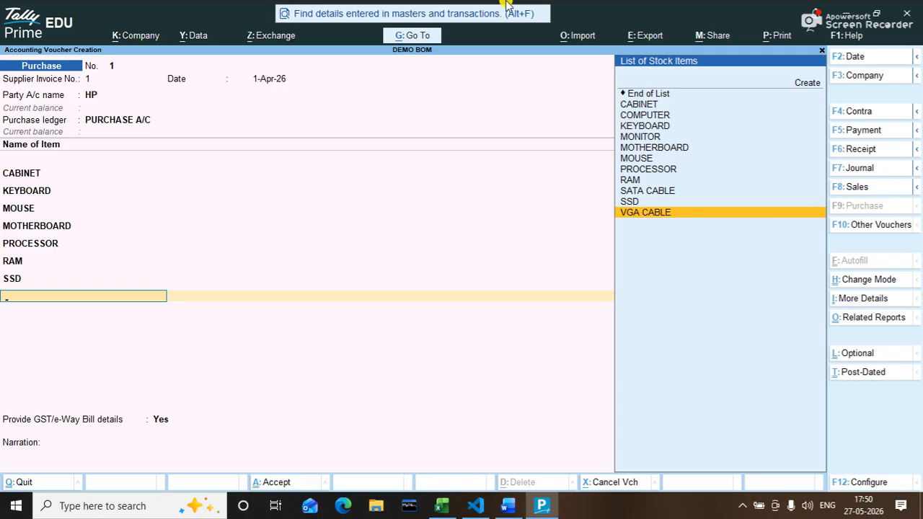
key(Up)
key(Up)
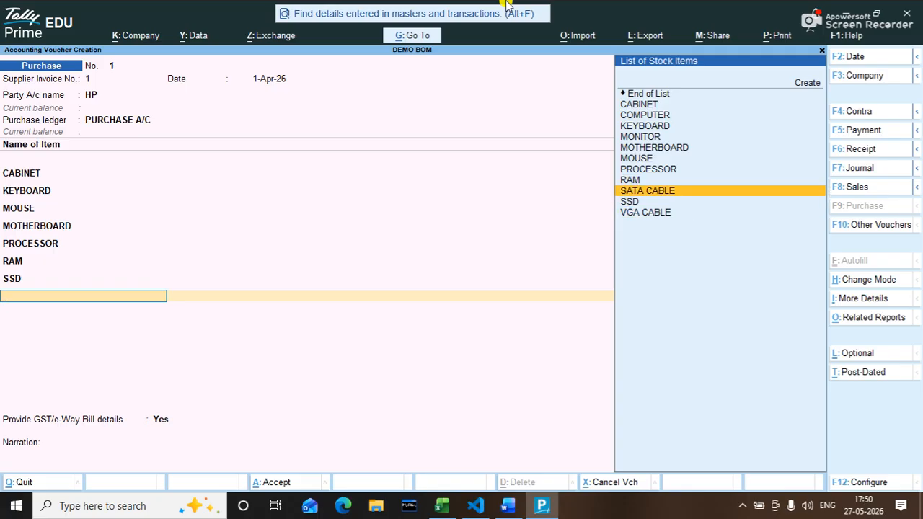
key(Return)
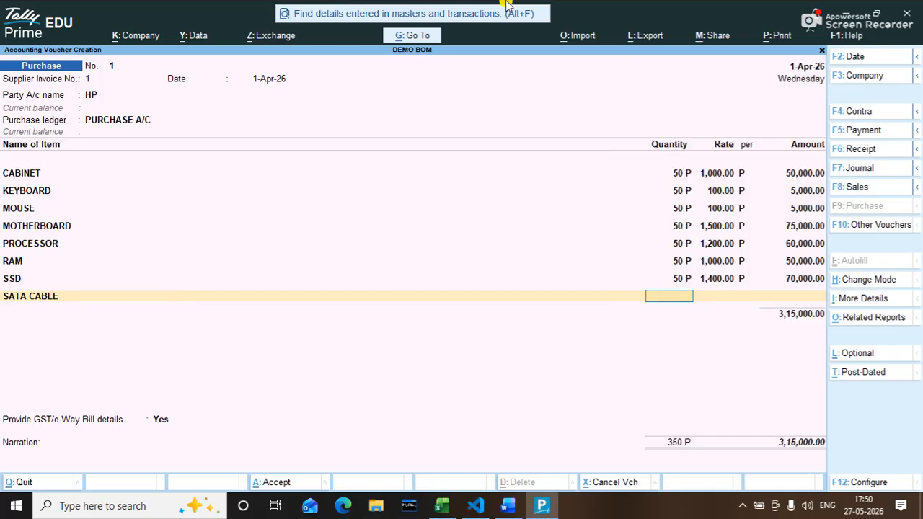
text(100)
key(Return)
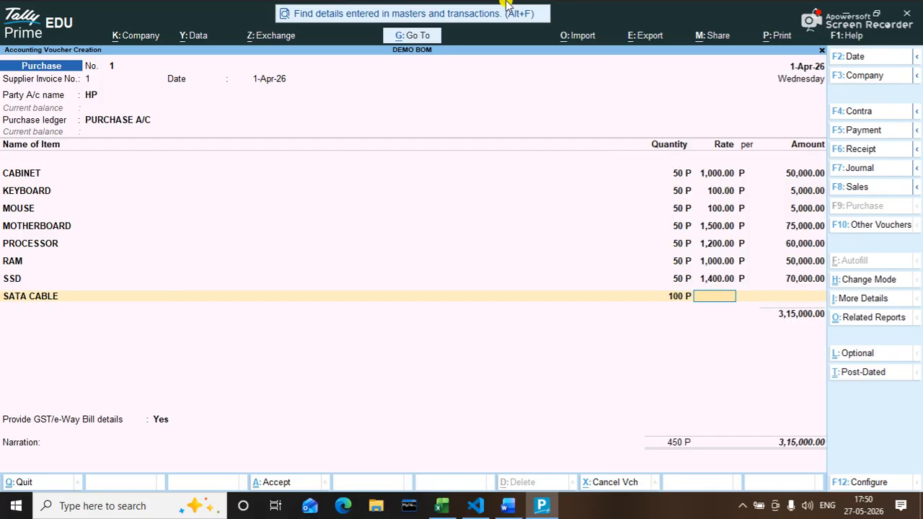
text(10)
key(Return)
key(Return)
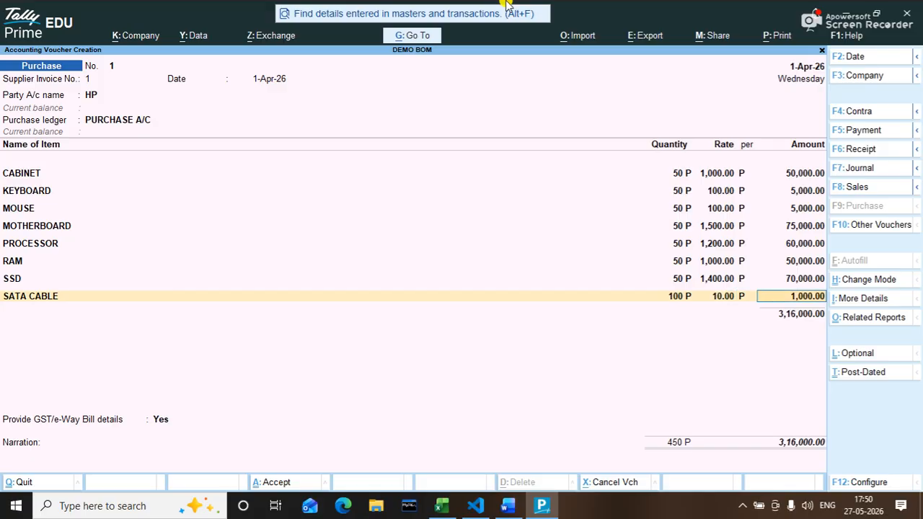
key(Return)
Add the stock item VGA CABLE to the purchase with a quantity of 50 P at a rate of 20
key(Down)
key(Down)
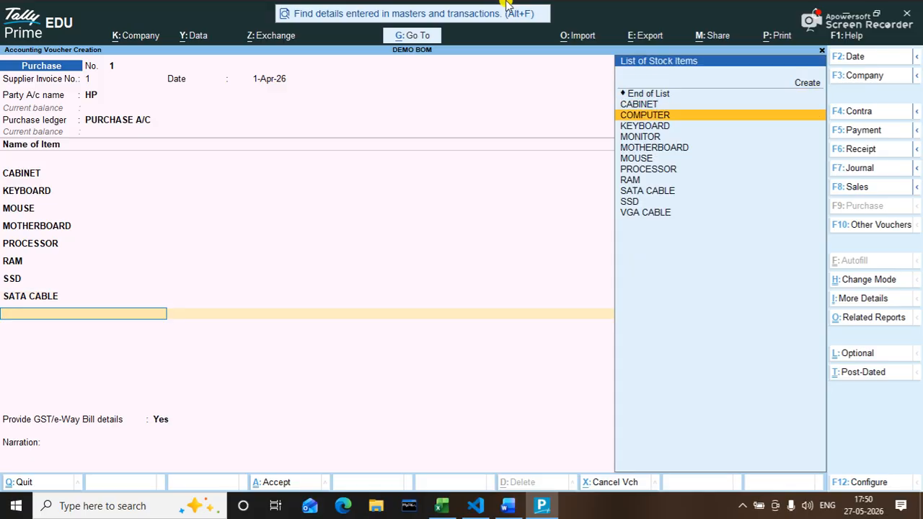
key(Down)
key(Down)
key(Down)
key(Down)
key(Down)
key(Down)
key(Down)
key(Down)
key(Down)
key(Return)
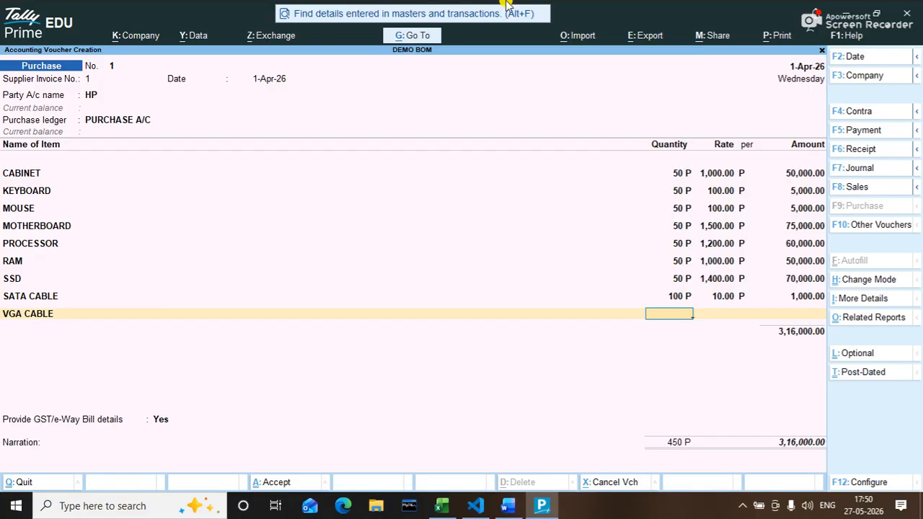
text(10)
key(BackSpace)
text(50)
key(Return)
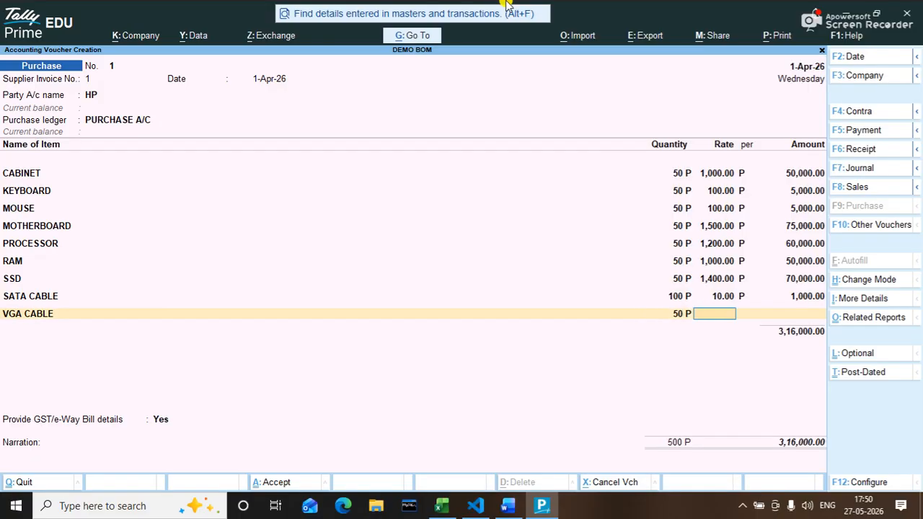
text(20)
key(Return)
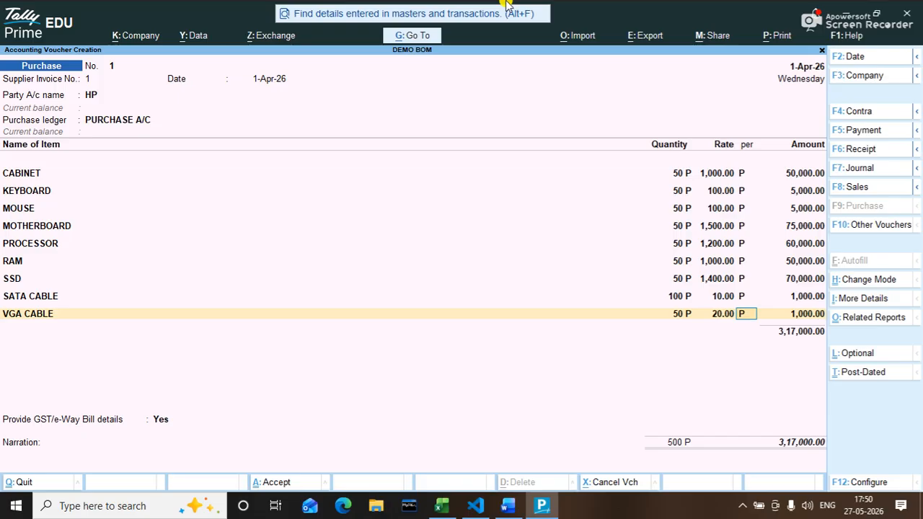
key(Return)
key(Return)
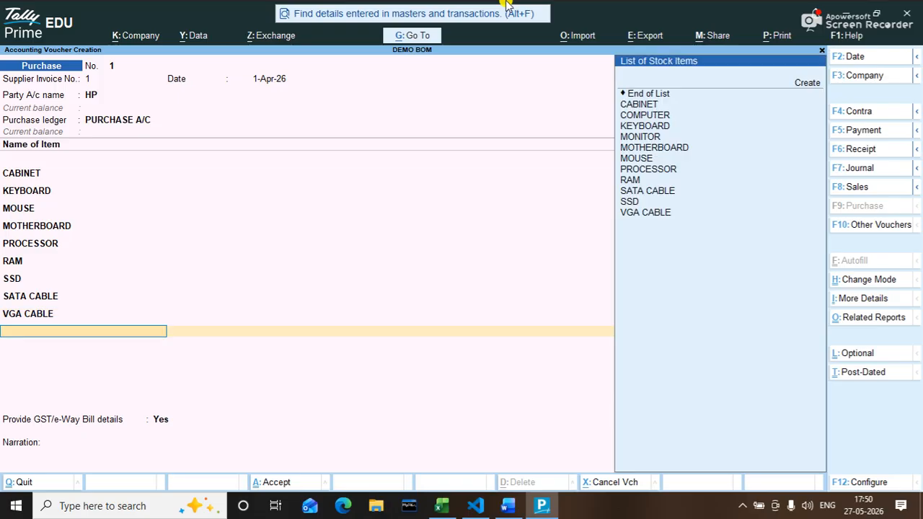
Add the stock item MONITOR to the purchase with a quantity of 50 P at a rate of 800
key(Down)
key(Down)
key(Down)
key(Down)
key(Return)
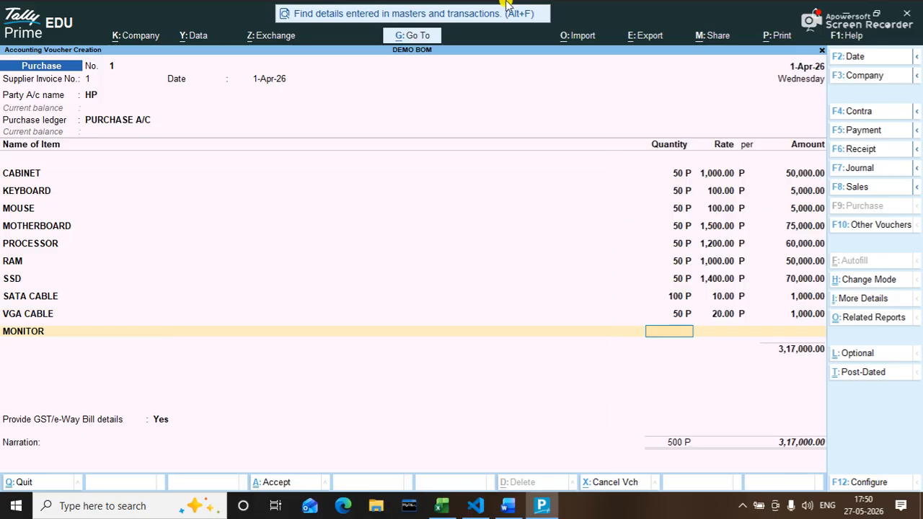
text(50)
key(Return)
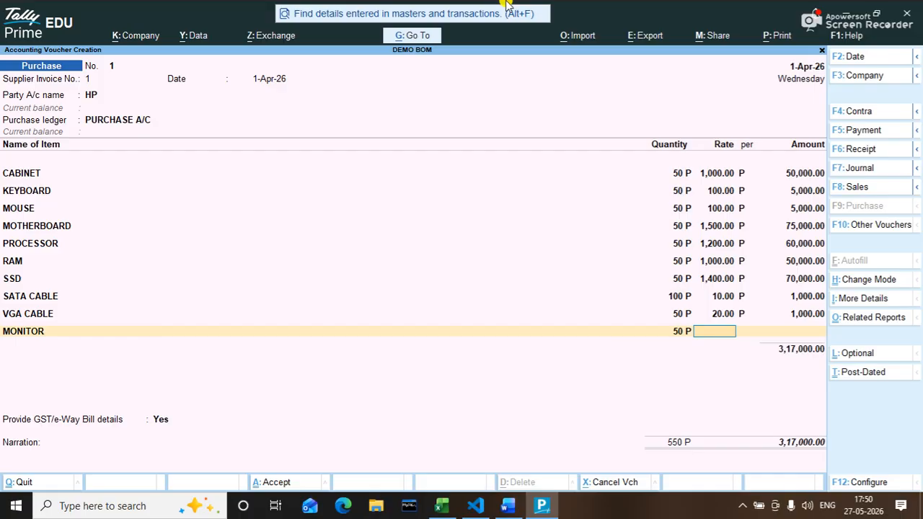
text(800)
key(Return)
key(Return)
key(Return)
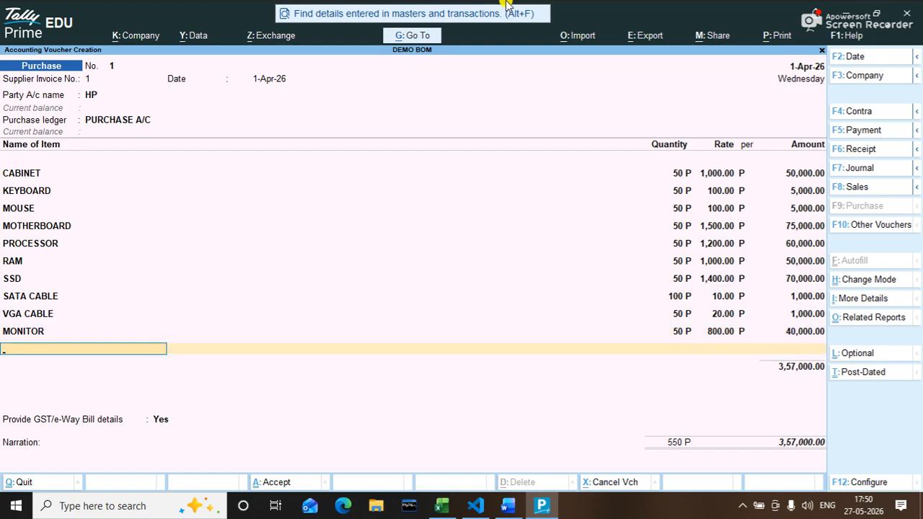
End the purchase's item list without additional ledgers and set Provide GST/e-Way Bill details to No
key(Return)
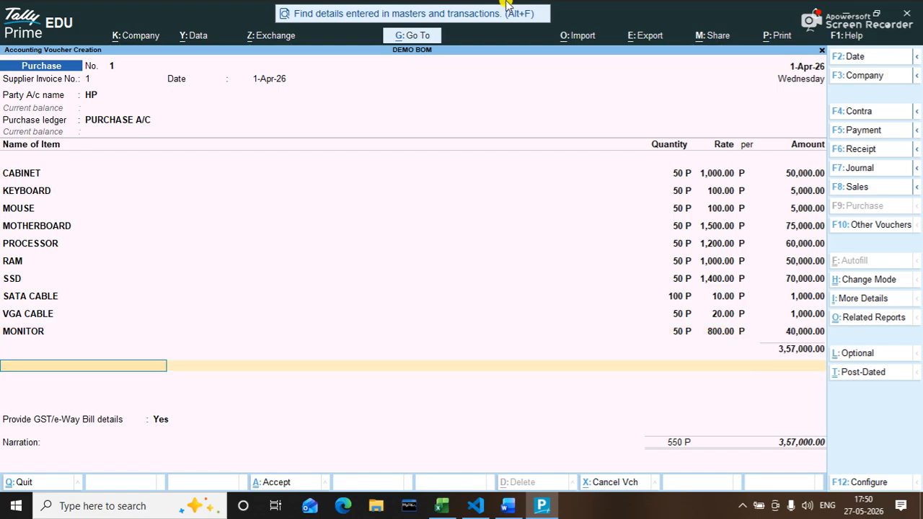
key(Return)
text(n)
key(Return)
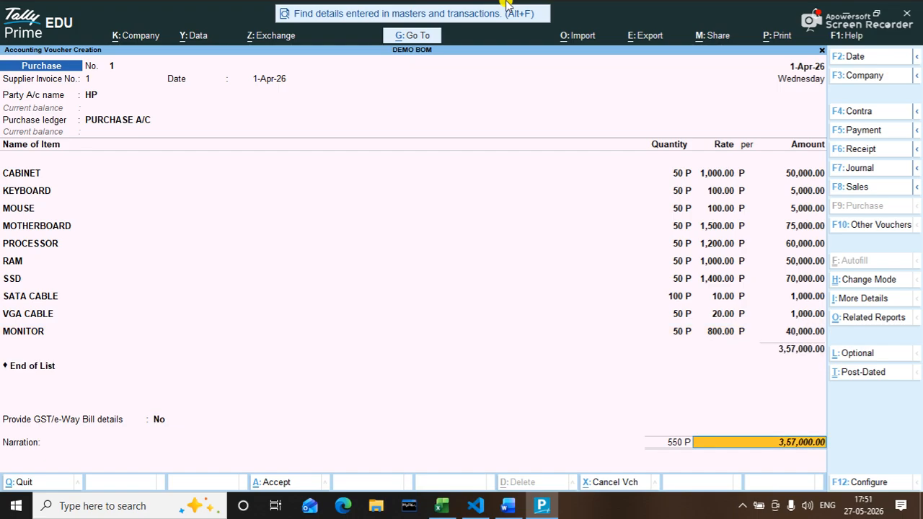
Allocate the full purchase amount to New Ref 1 for HP and save the purchase voucher without a narration
key(Return)
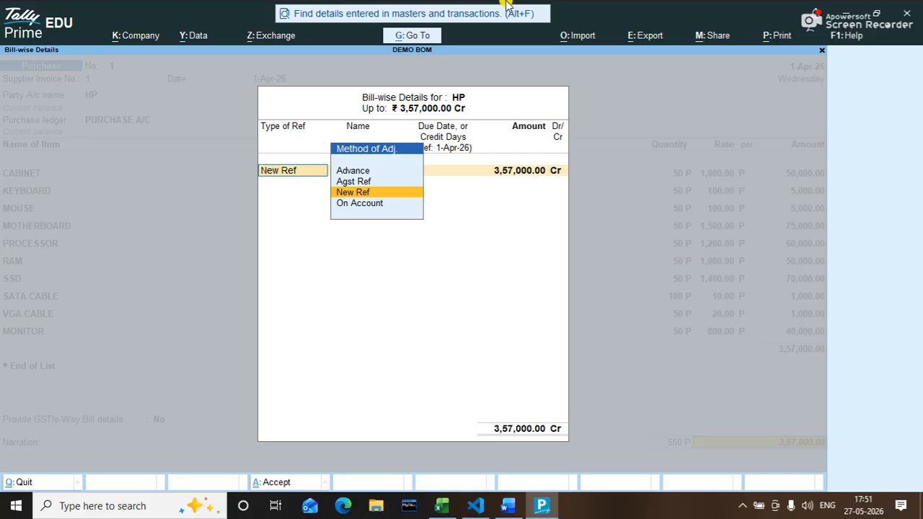
key(Return)
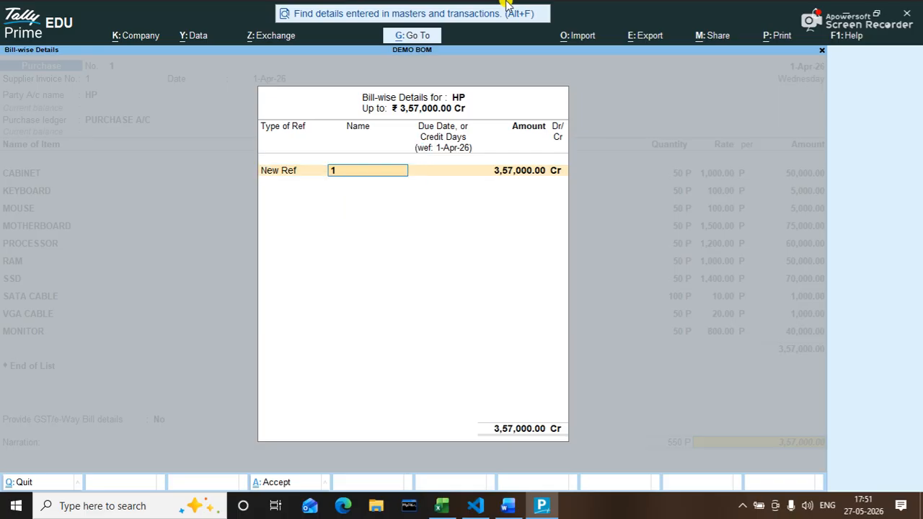
key(Return)
key(Return)
key(Return)
key(Return)
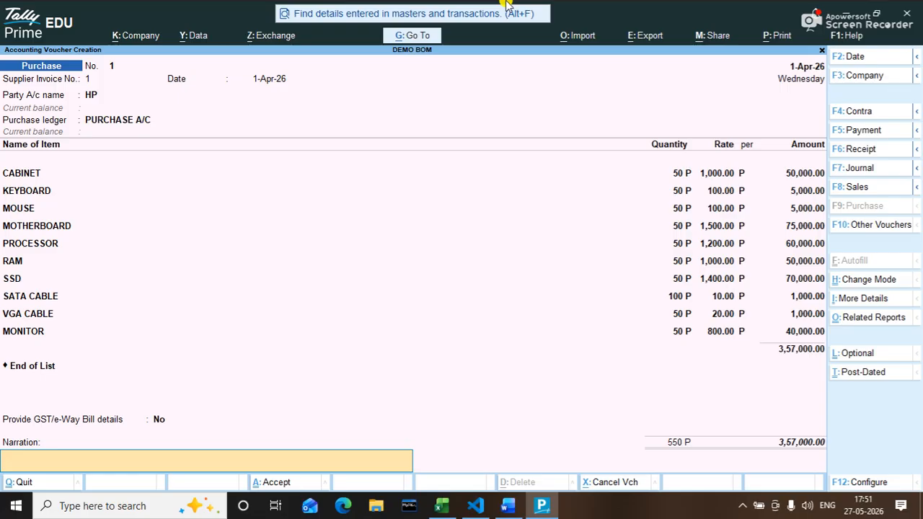
key(Return)
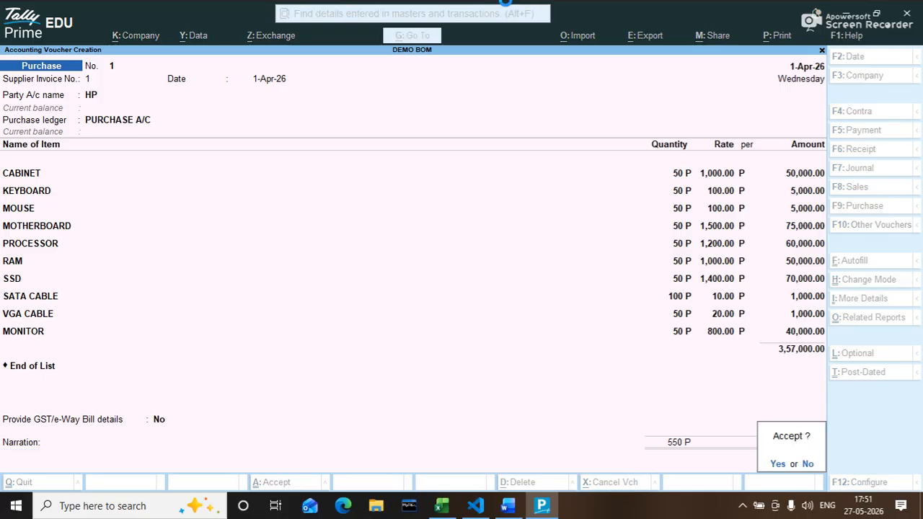
key(Return)
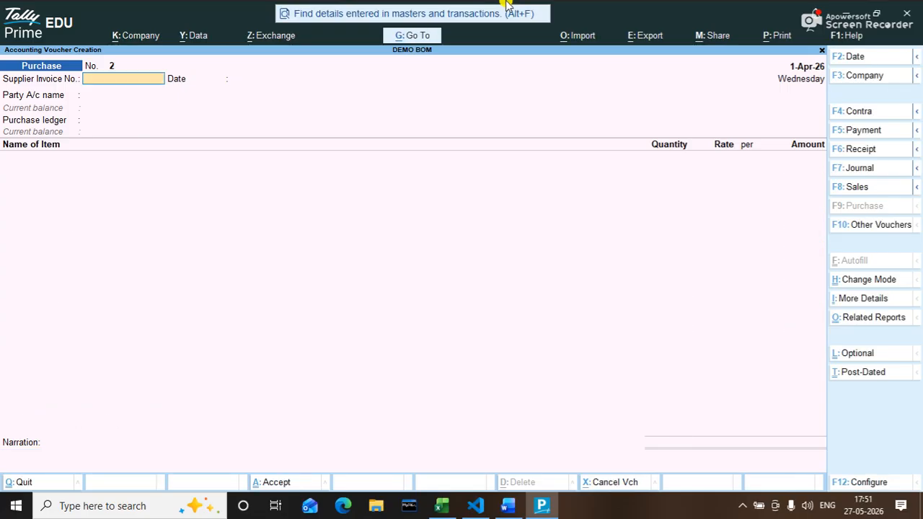
Leave voucher entry and view the Stock Summary to check the closing balances of the purchased components
key(Escape)
key(Return)
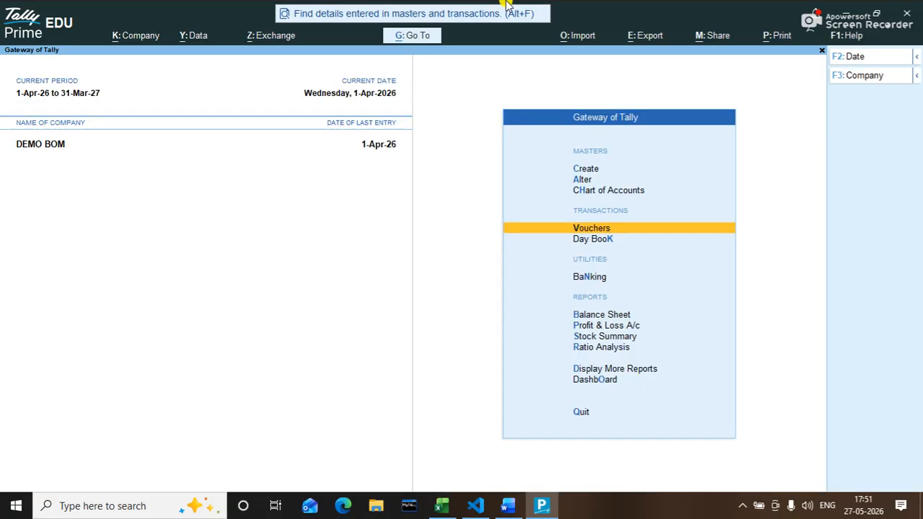
key(Down)
key(Down)
key(Down)
key(Down)
key(Down)
key(Return)
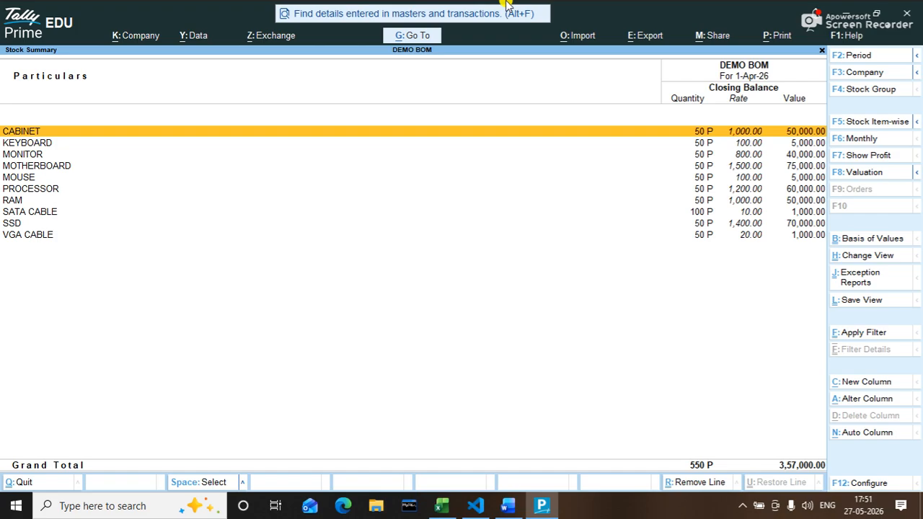
Leave the Stock Summary and start a new manufacturing journal voucher of type MAN JR
key(Escape)
key(Up)
key(Up)
key(Up)
key(Up)
key(Up)
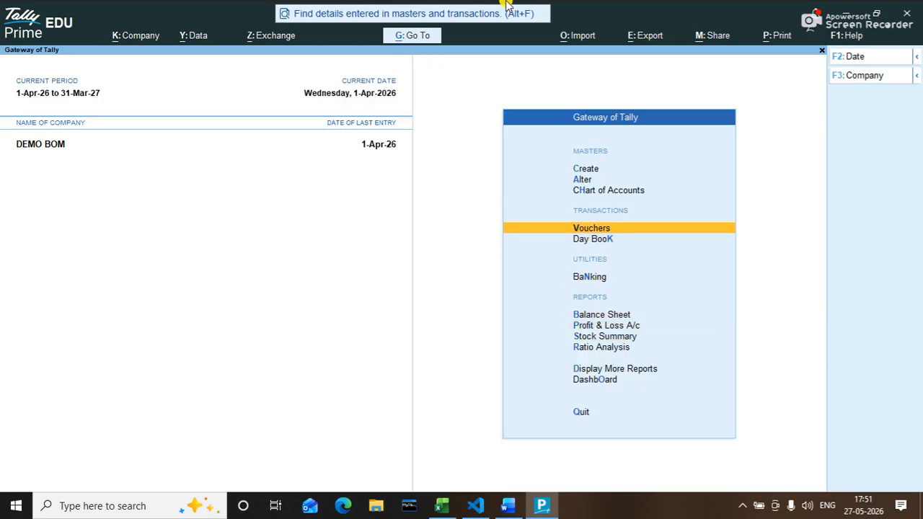
key(Return)
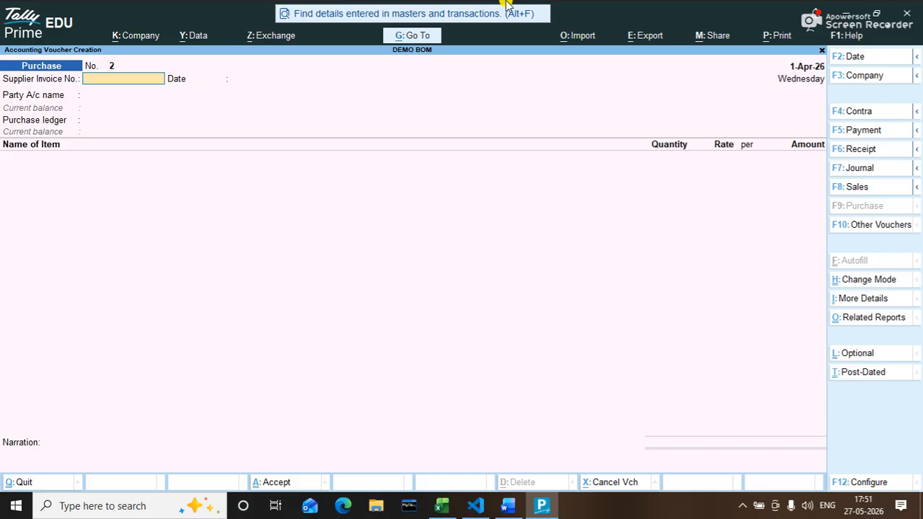
key(alt)
key(alt+F7)
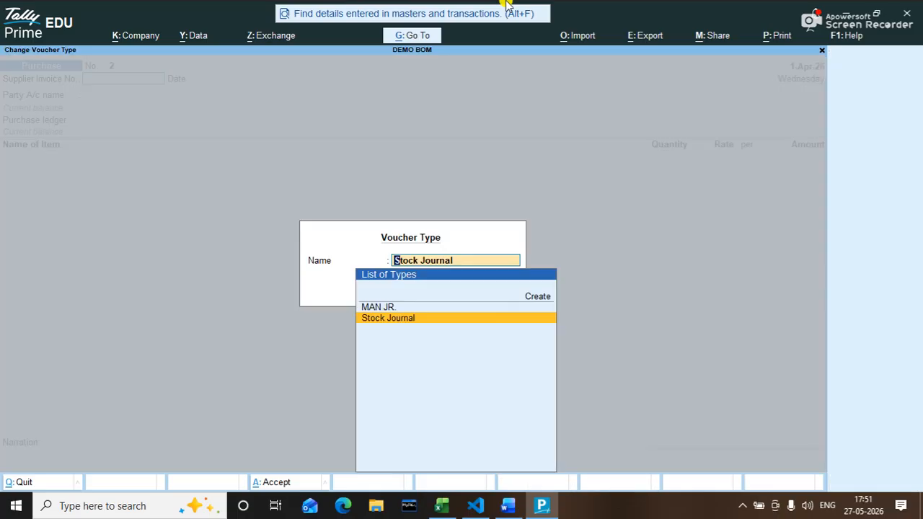
key(Up)
key(Up)
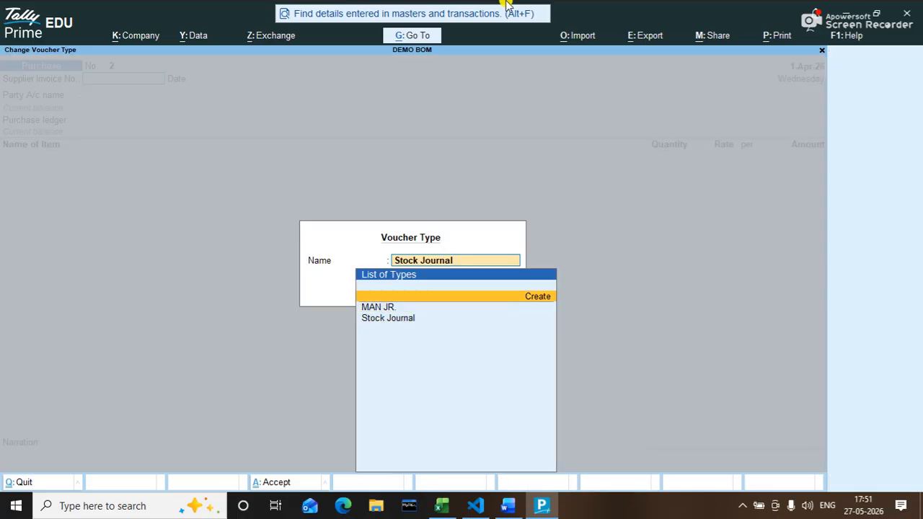
key(Down)
key(Down)
key(Up)
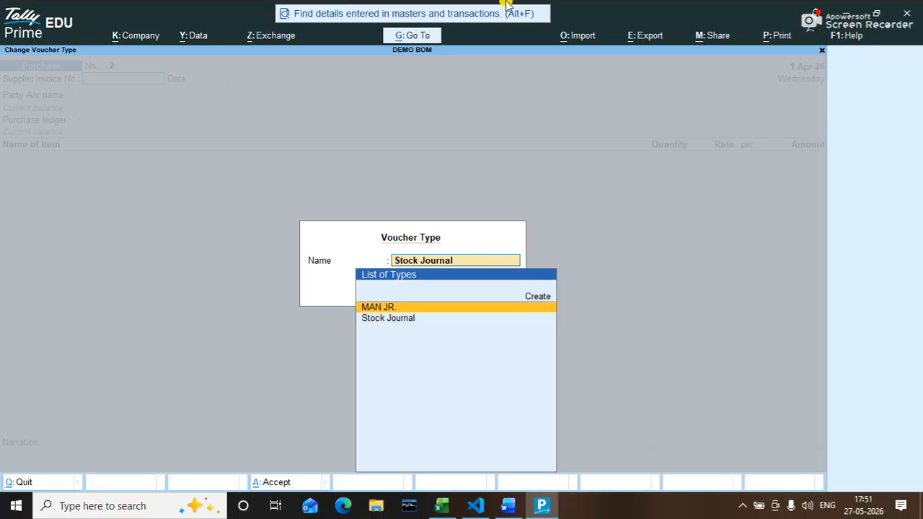
key(Down)
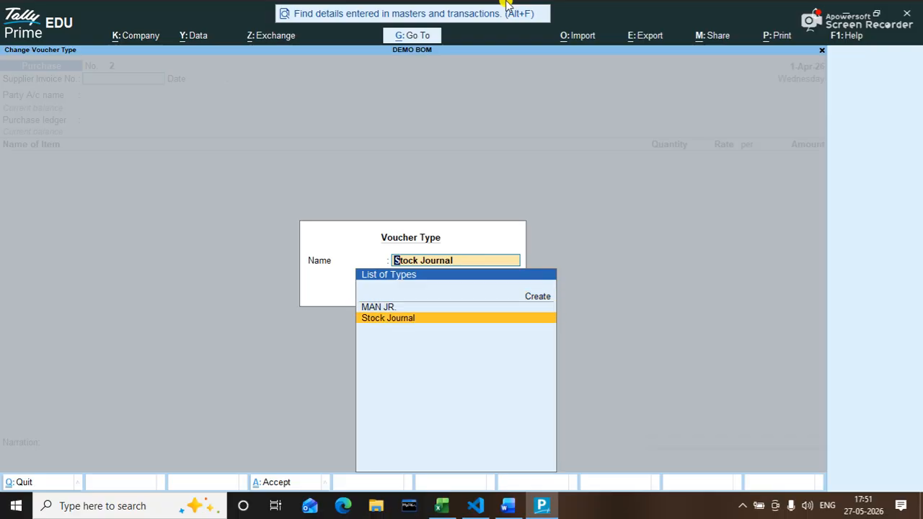
key(Up)
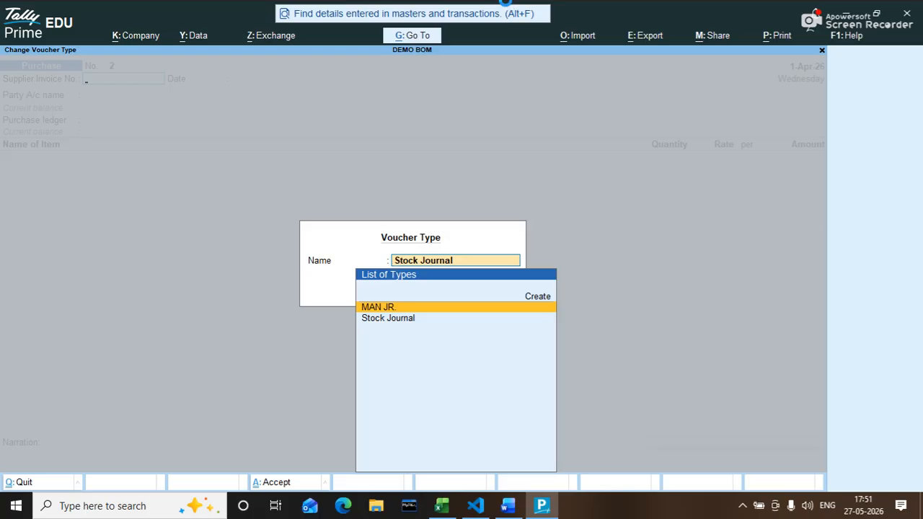
key(Return)
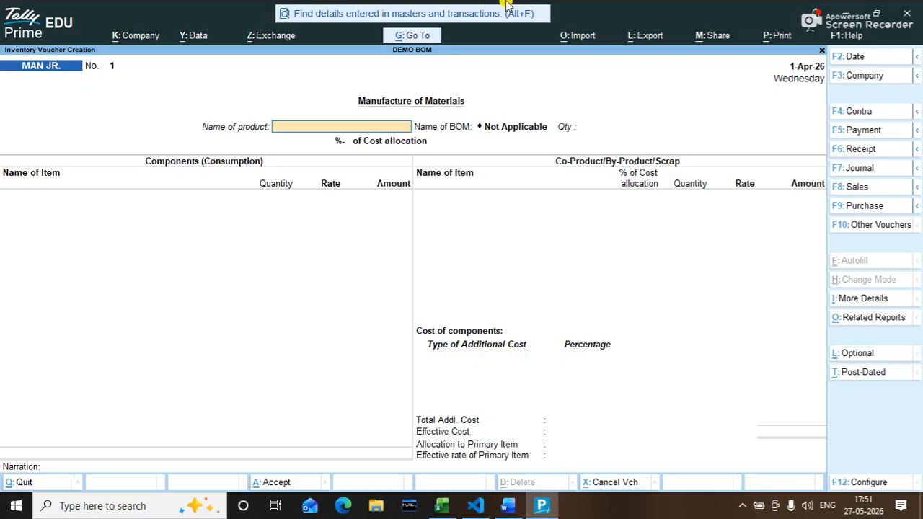
Choose COMPUTER as the product to manufacture with the COMPUTER BOM and set the quantity to 40 P
text(CO)
key(Return)
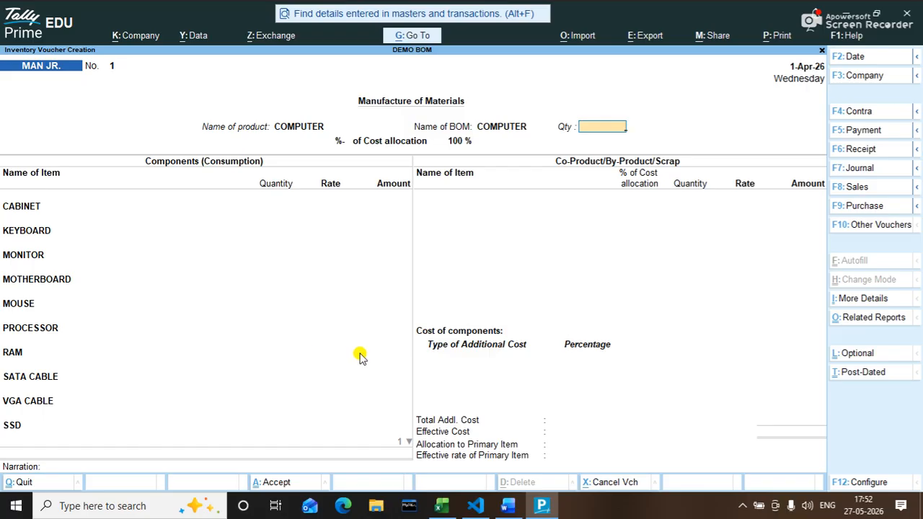
text(50)
key(BackSpace)
key(BackSpace)
text(40)
key(Return)
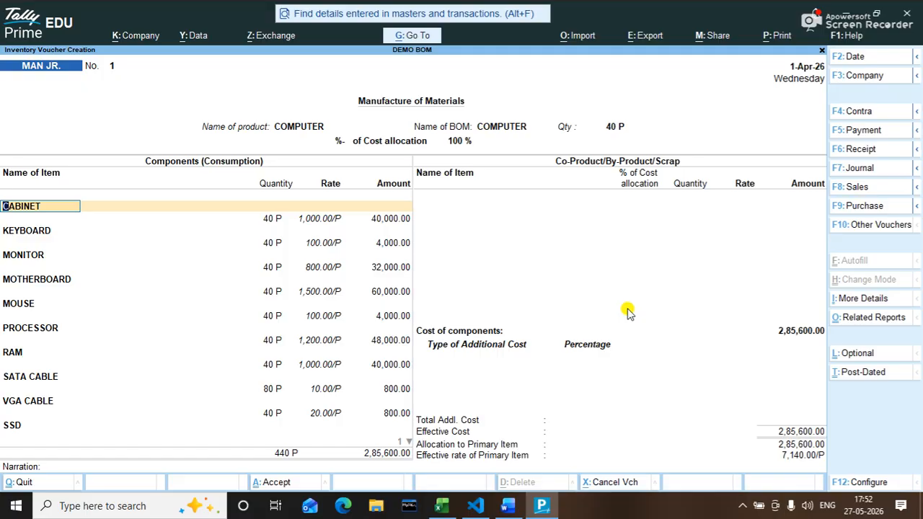
Accept the prefilled quantities, rates and amounts of all components from CABINET to SSD, and leave the co-product list empty
key(Return)
key(Return)
key(Return)
key(Return)
key(Return)
key(Return)
key(Return)
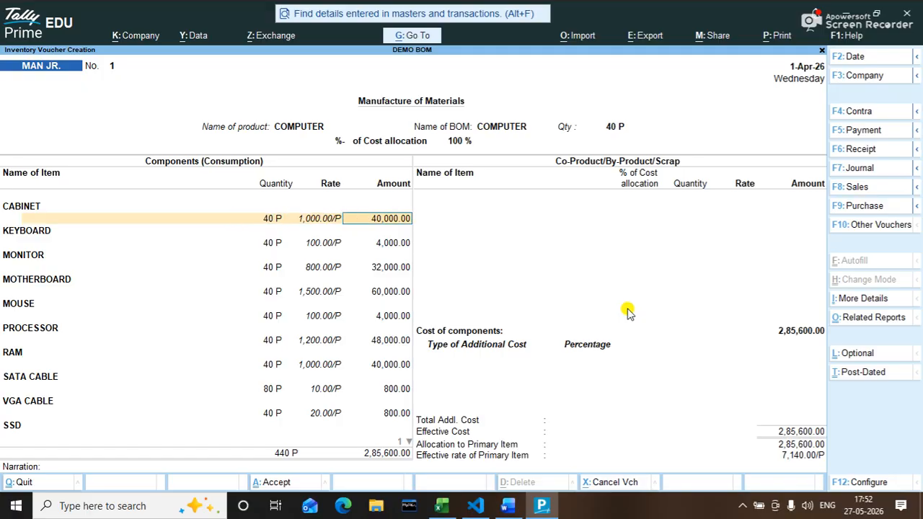
key(Return)
key(Return)
key(Return)
key(Return)
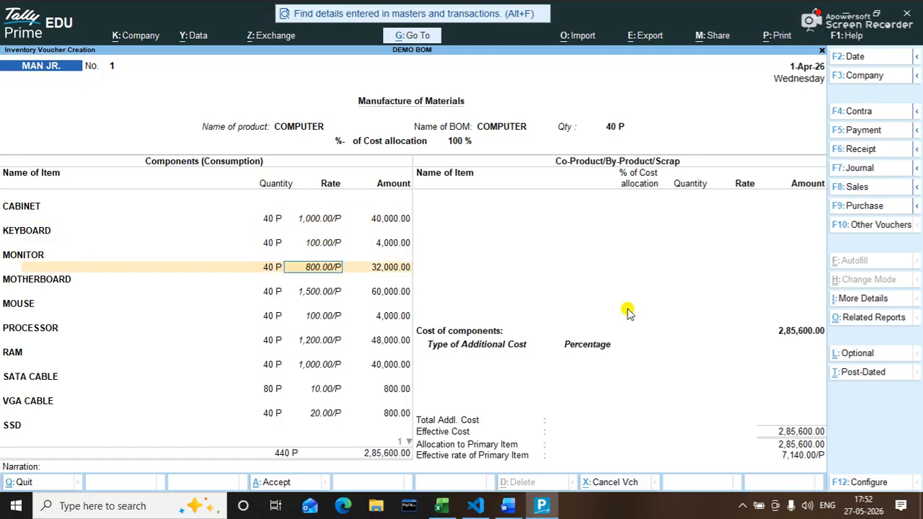
key(Return)
key(Return)
key(Return)
key(Return)
key(Return)
key(Return)
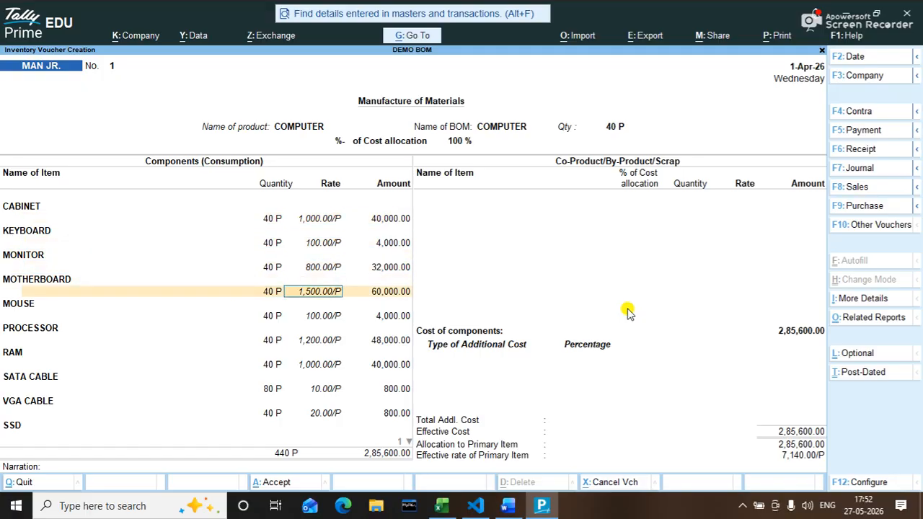
key(Return)
key(Return)
key(Return)
key(Return)
key(Return)
key(Return)
key(Return)
key(Return)
key(Return)
key(Return)
key(Return)
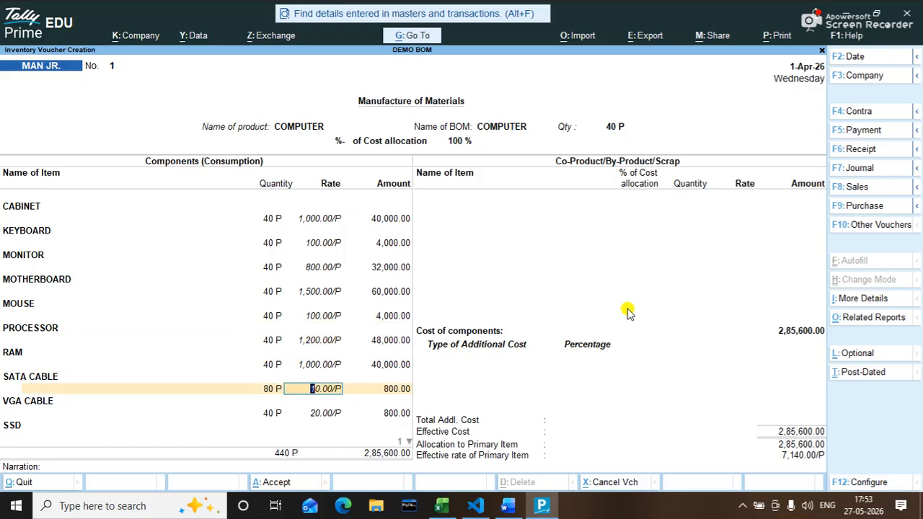
key(Return)
key(Return)
key(Return)
key(Return)
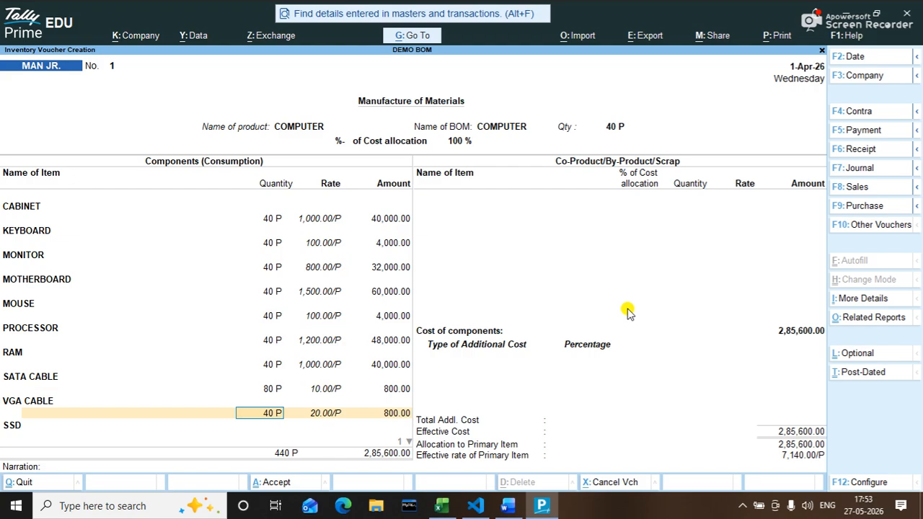
key(Return)
key(Return)
key(Return)
key(Return)
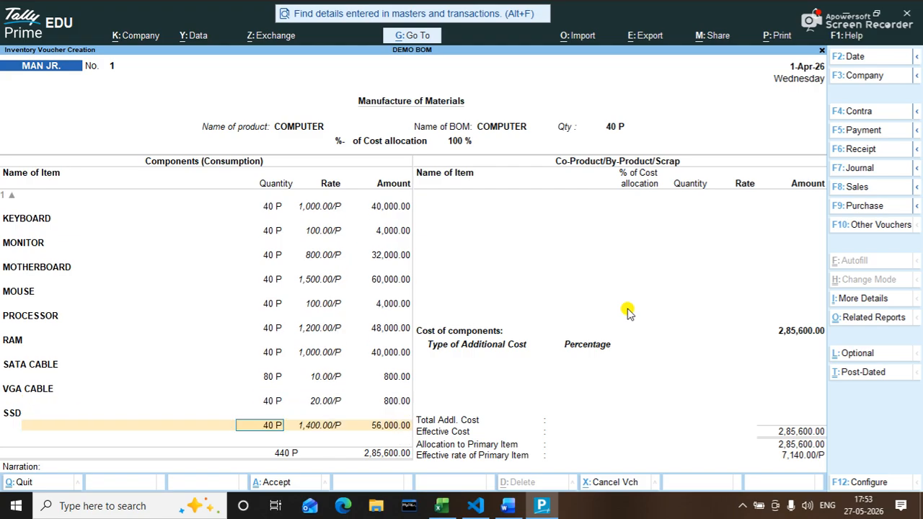
key(Return)
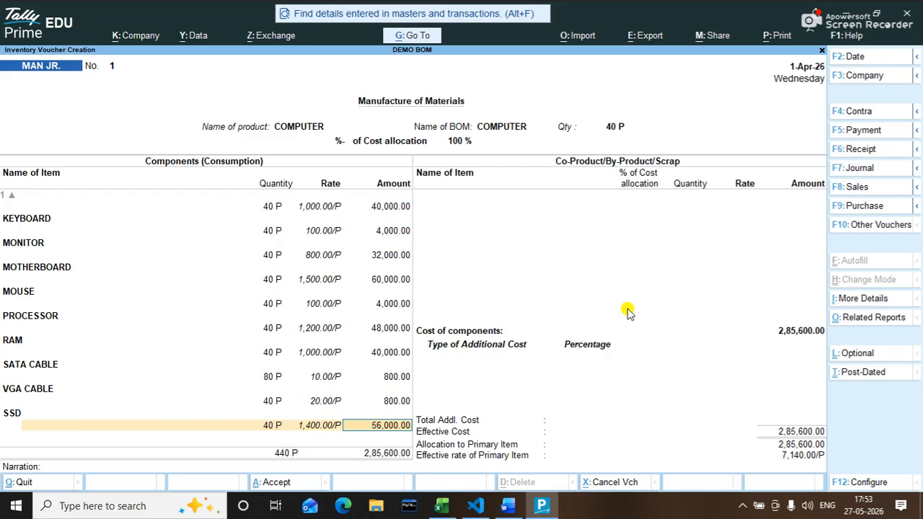
key(Return)
key(Return)
key(Return)
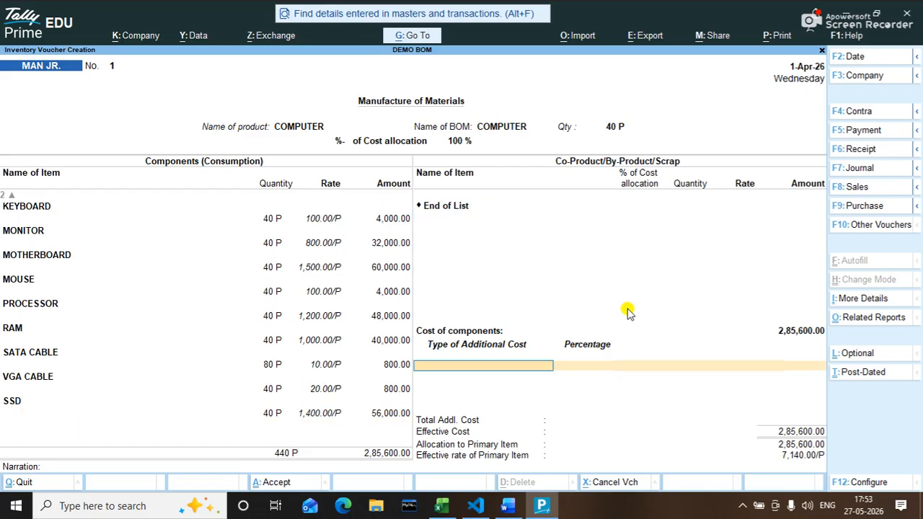
Create an additional cost ledger named OTHER CHARGE under Direct Expenses and apply it to the manufacturing voucher
key(BackSpace)
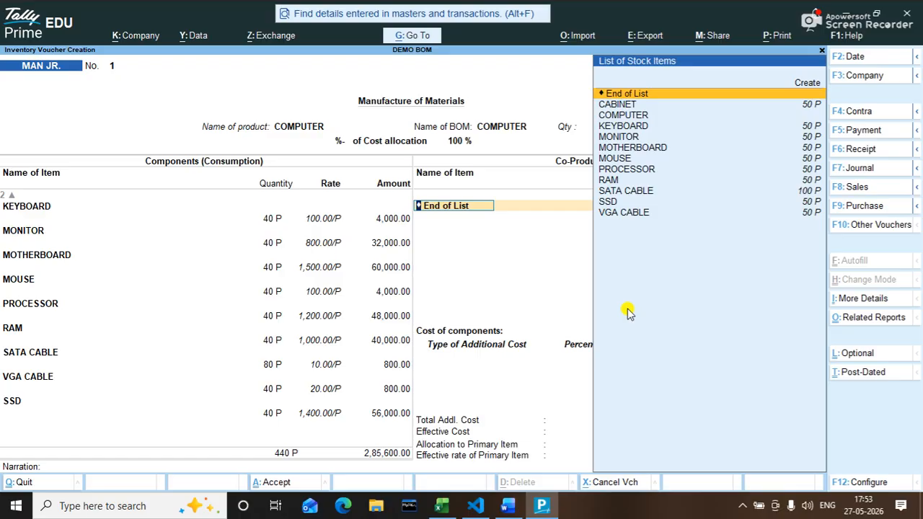
key(Return)
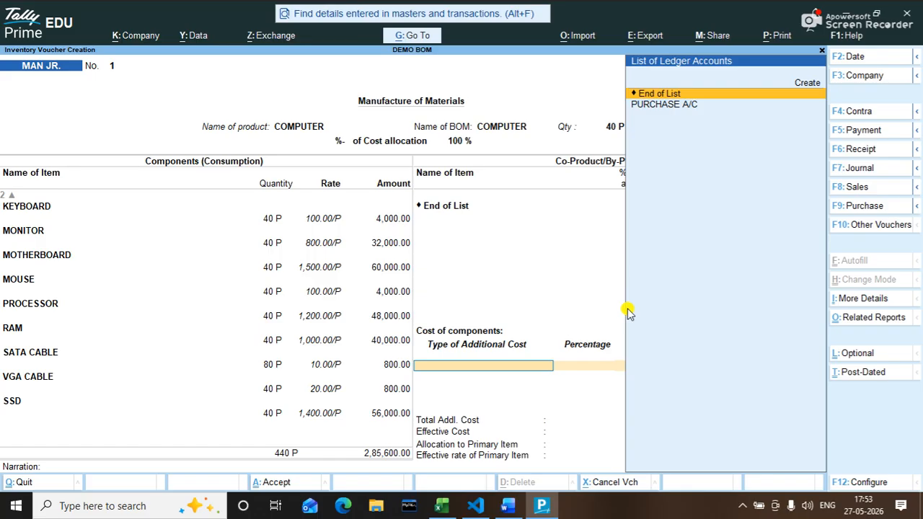
key(alt+c)
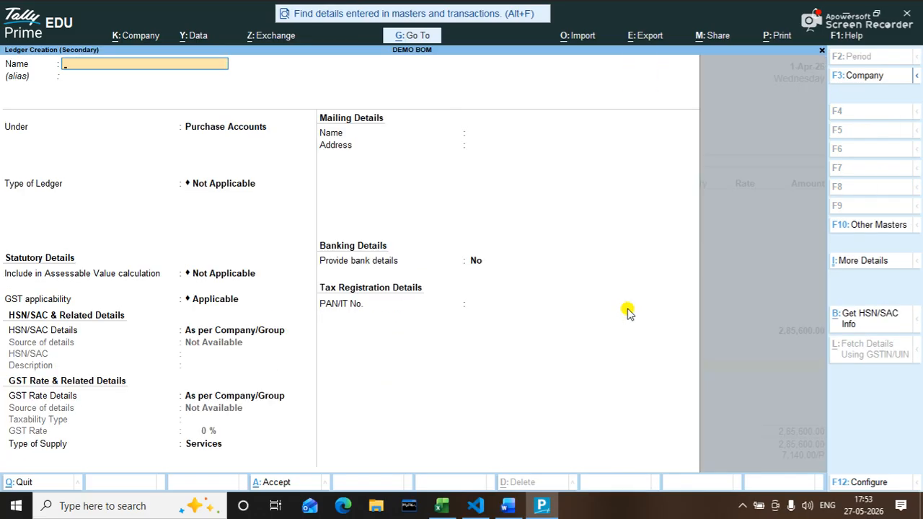
text(OTHER CHARGE)
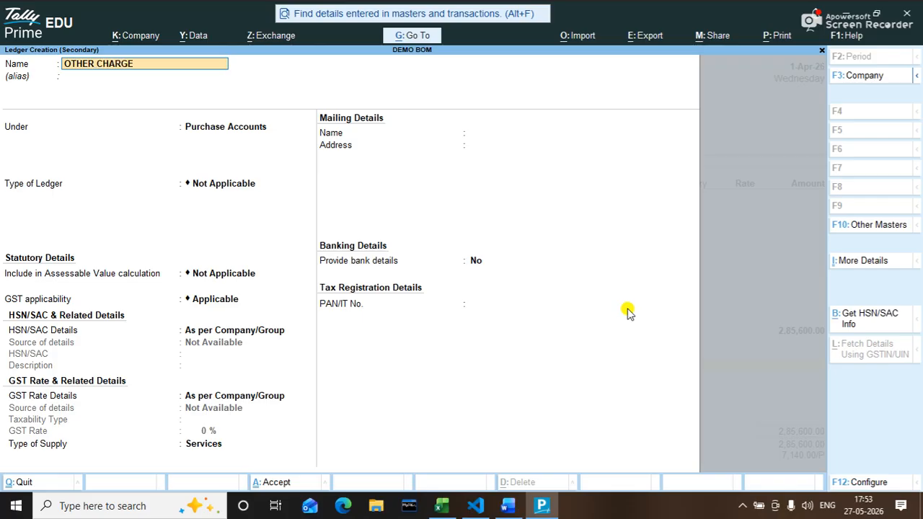
key(Return)
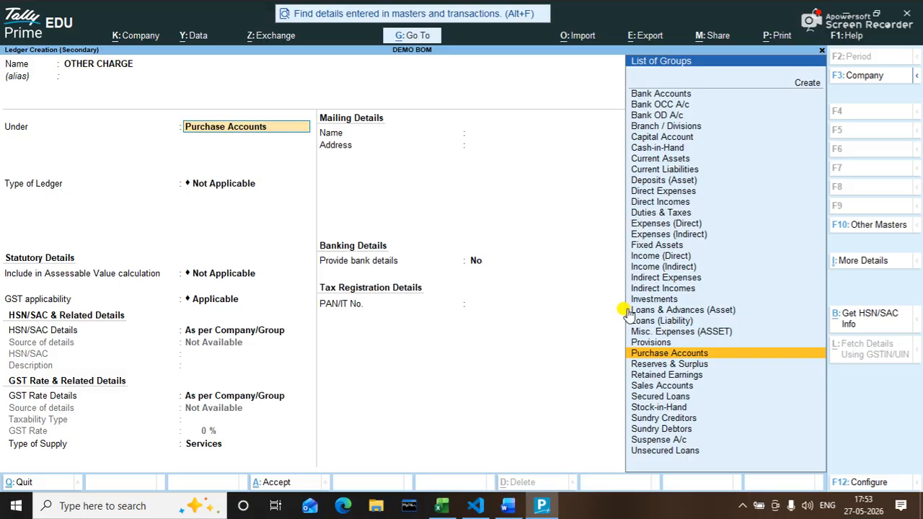
text(DI)
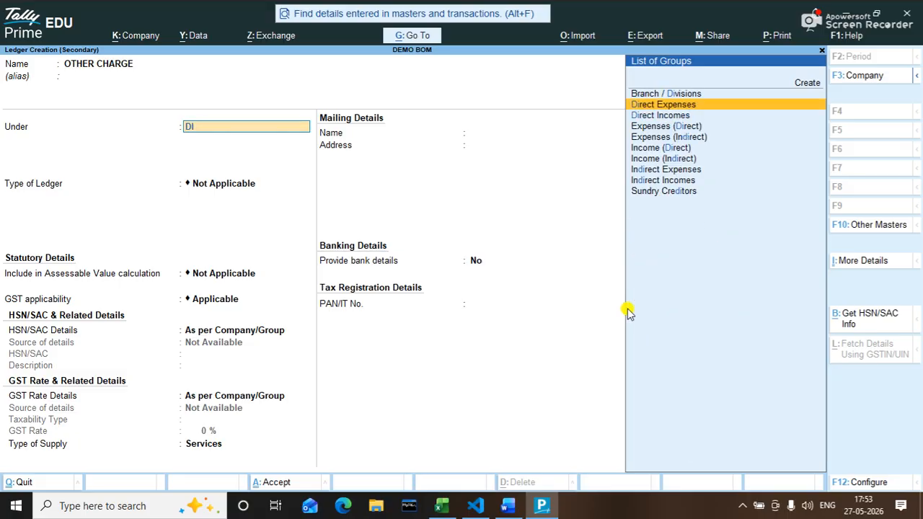
key(Down)
key(Up)
key(Return)
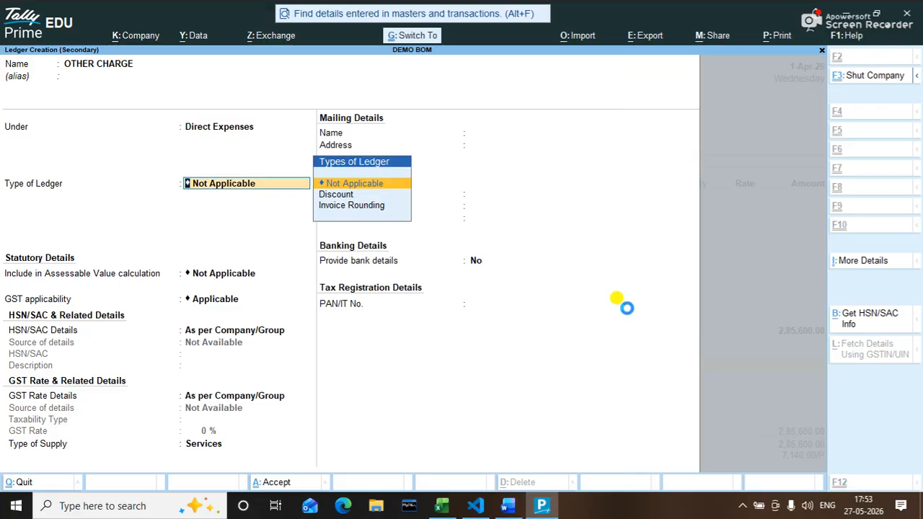
key(ctrl+a)
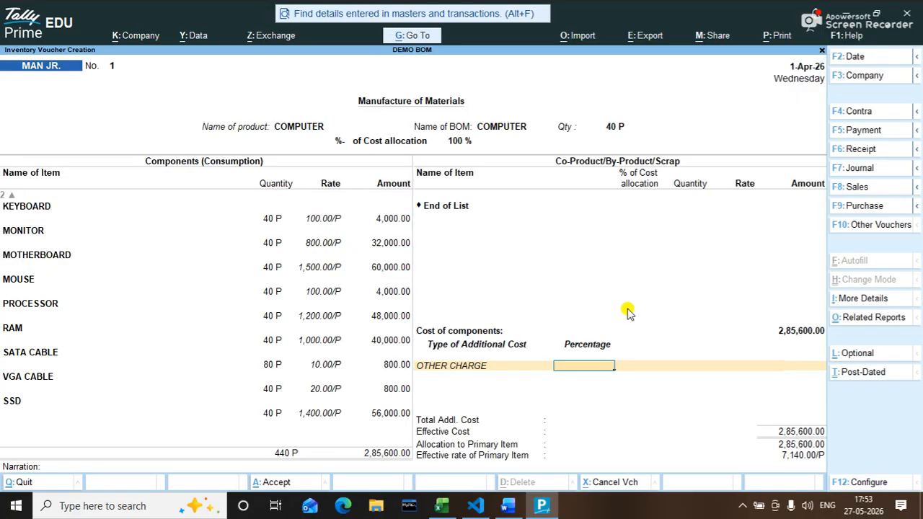
Set the OTHER CHARGE percentage to 3 %, leave the narration empty and save the MAN JR. voucher
text(2)
key(Return)
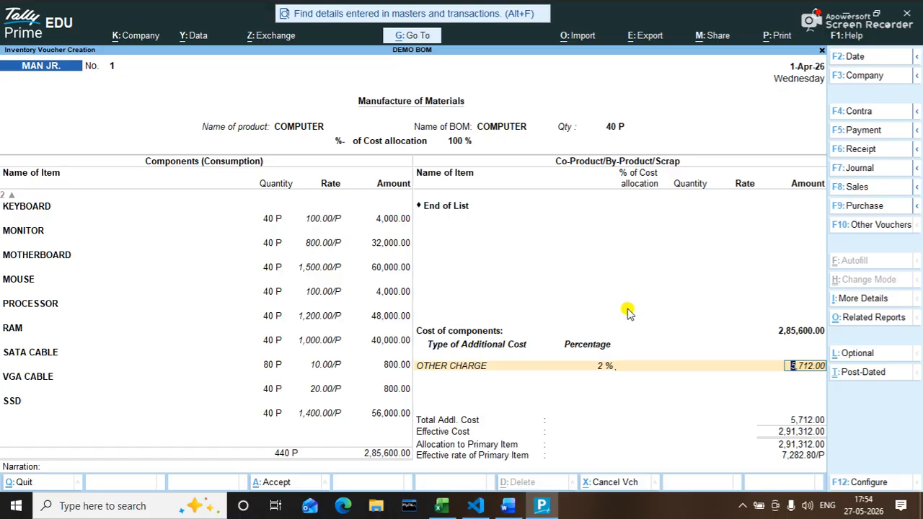
key(shift+Tab)
text(3)
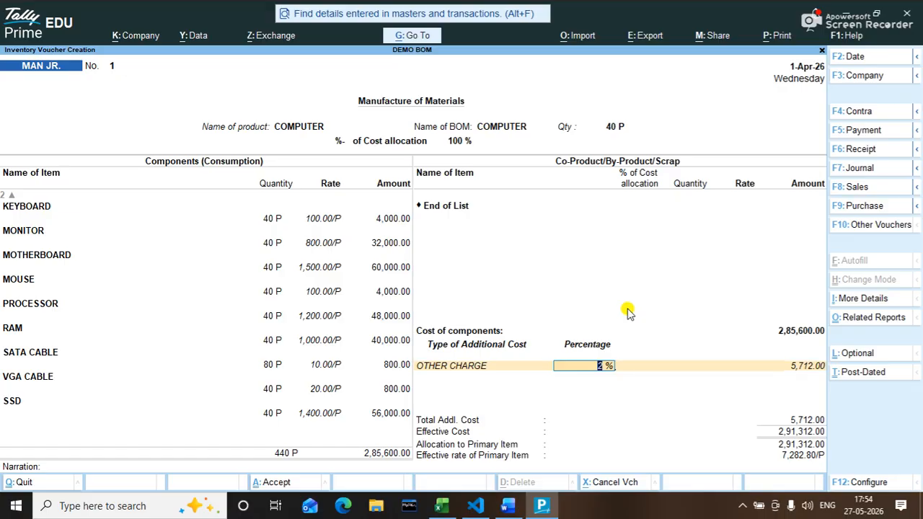
key(Return)
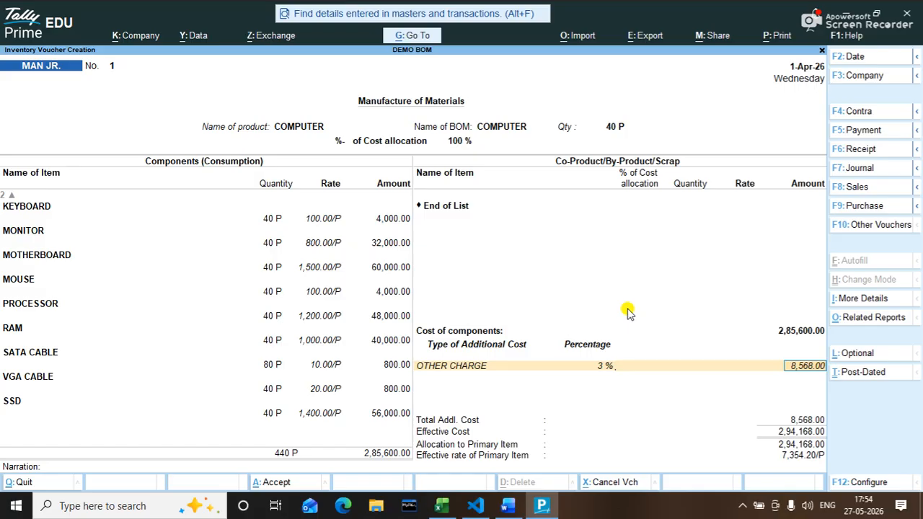
key(Return)
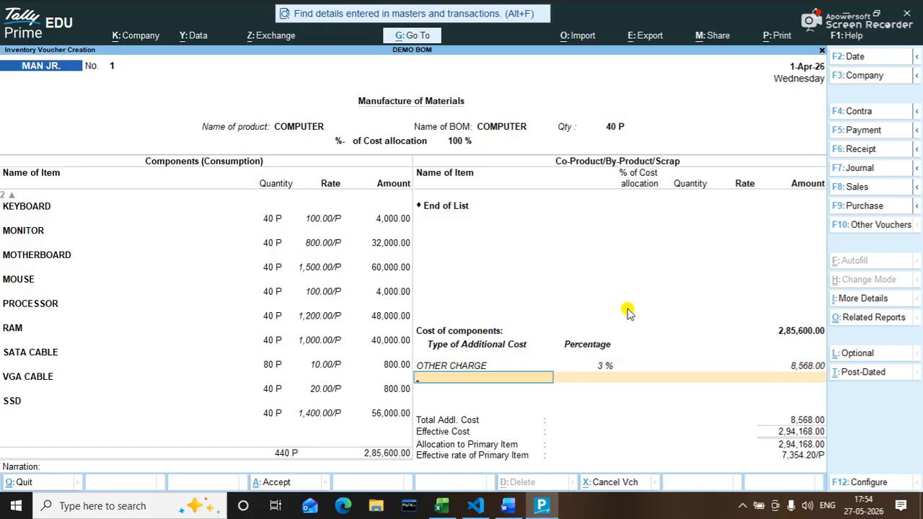
key(Return)
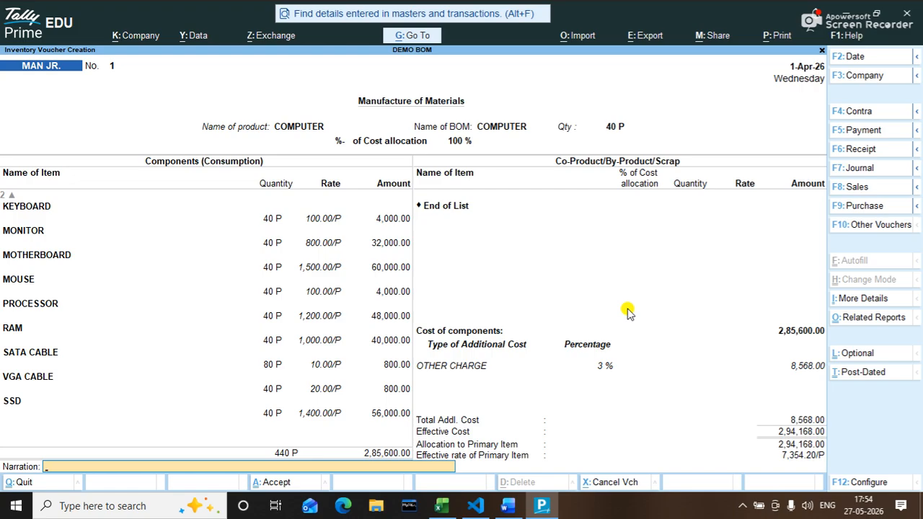
key(Return)
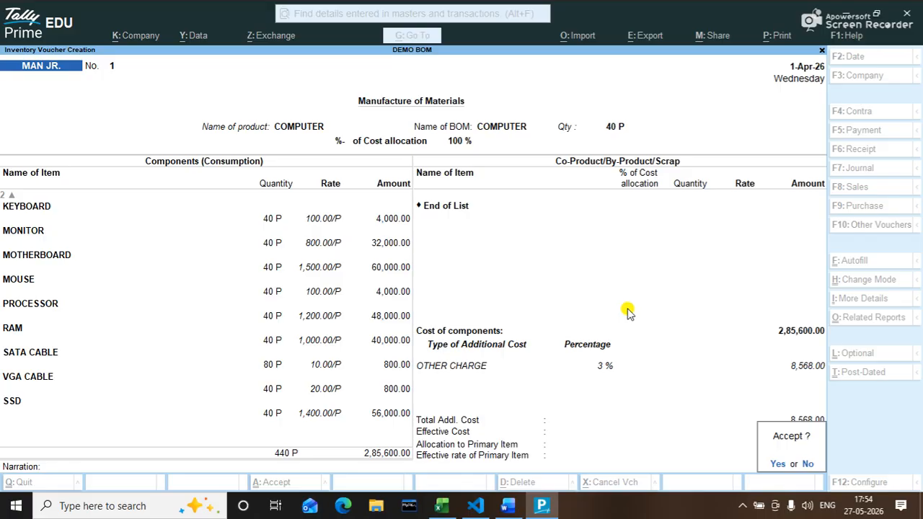
key(Return)
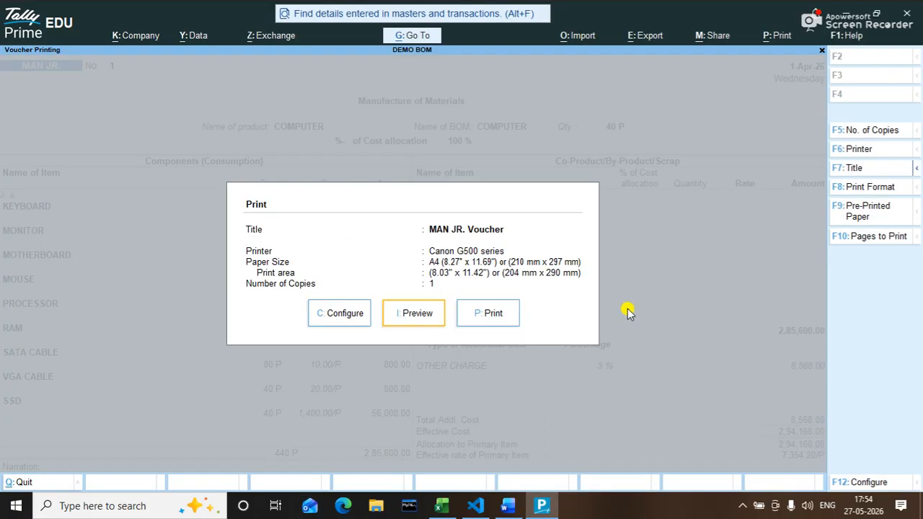
Preview the MAN JR. voucher printout enlarged to check consumption and production, and close it without printing
key(i)
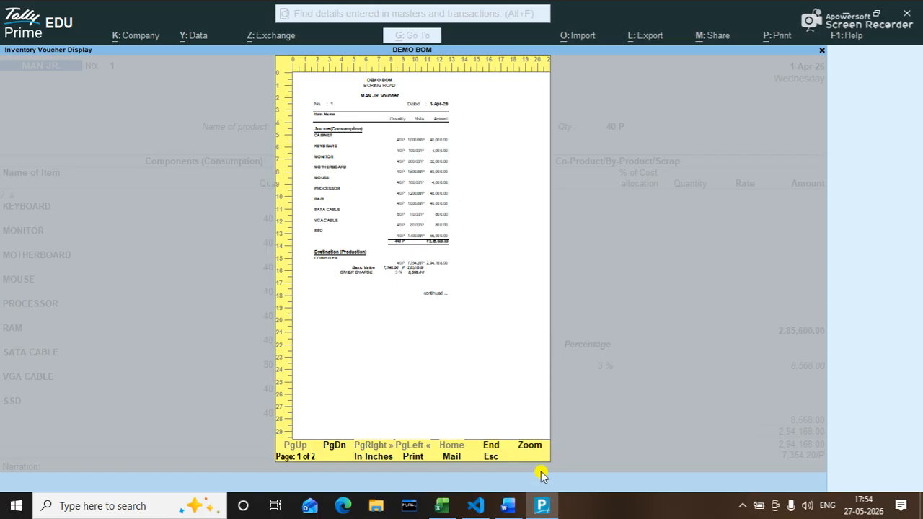
click(531, 448)
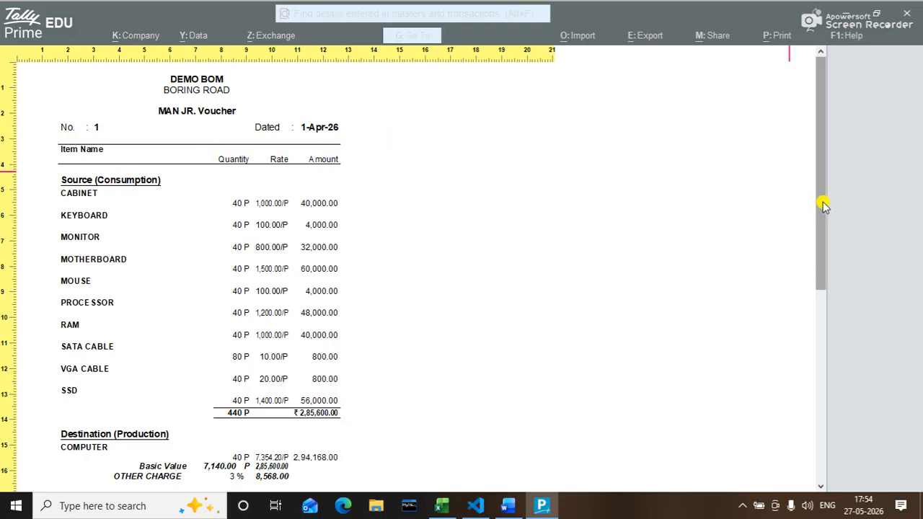
drag(822, 200, 820, 212)
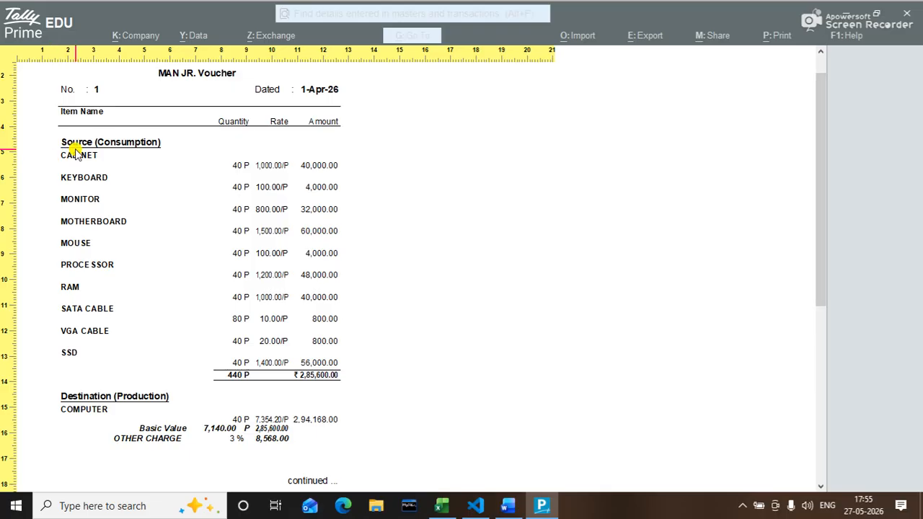
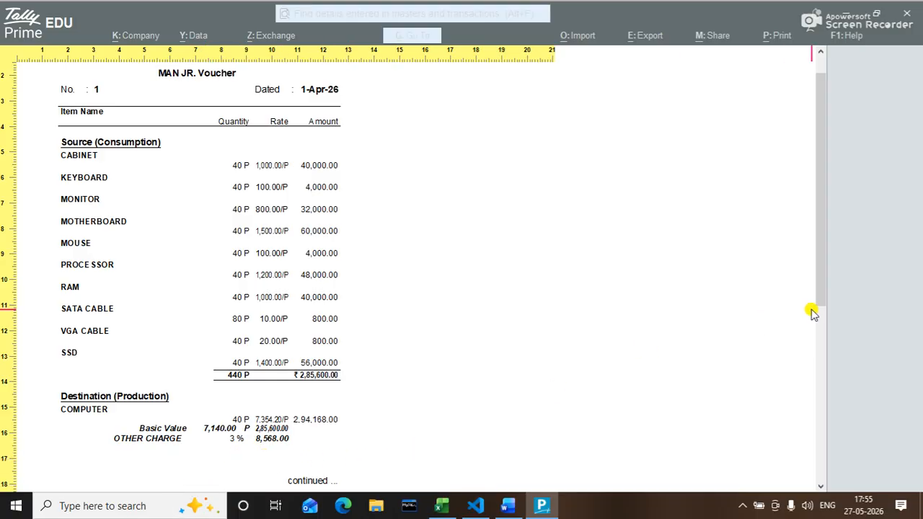
drag(818, 281, 813, 162)
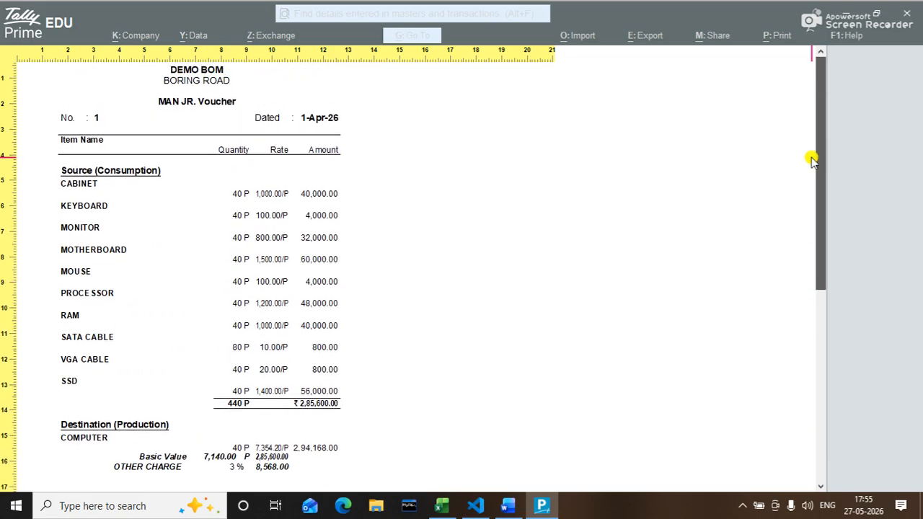
key(Escape)
key(Escape)
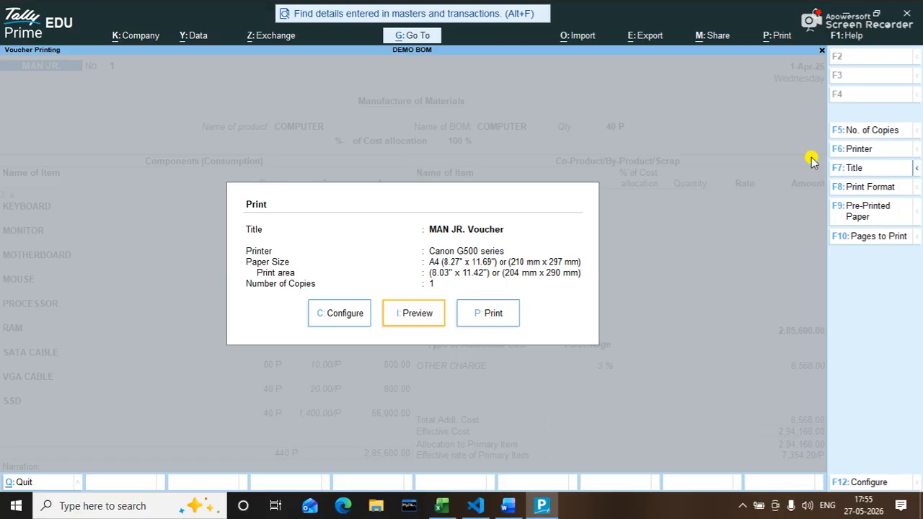
key(i)
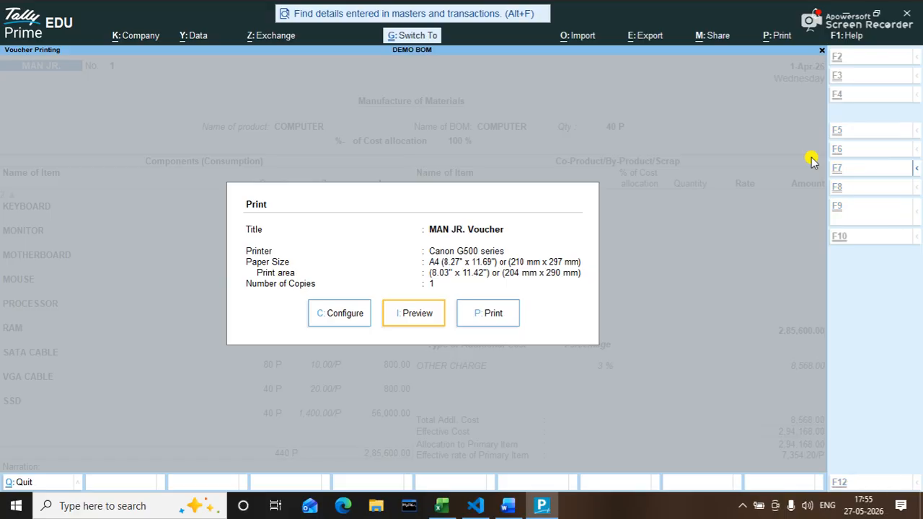
key(Escape)
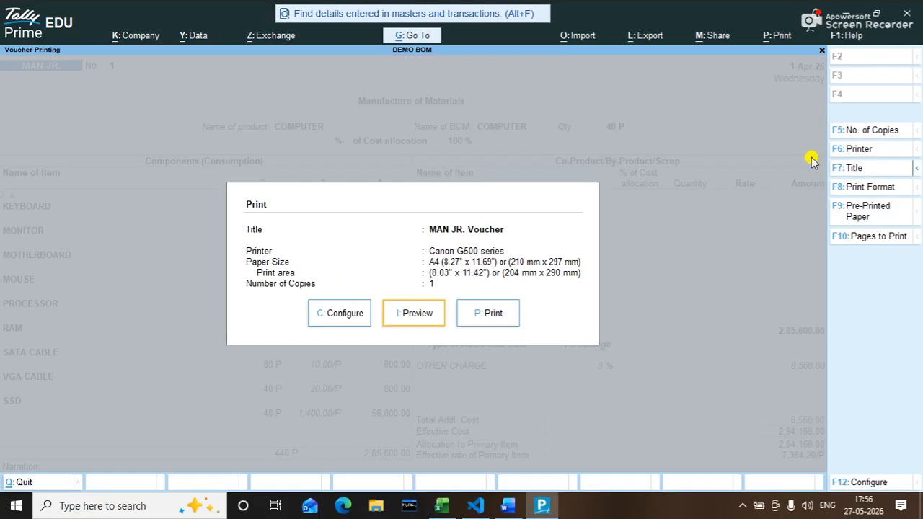
key(Escape)
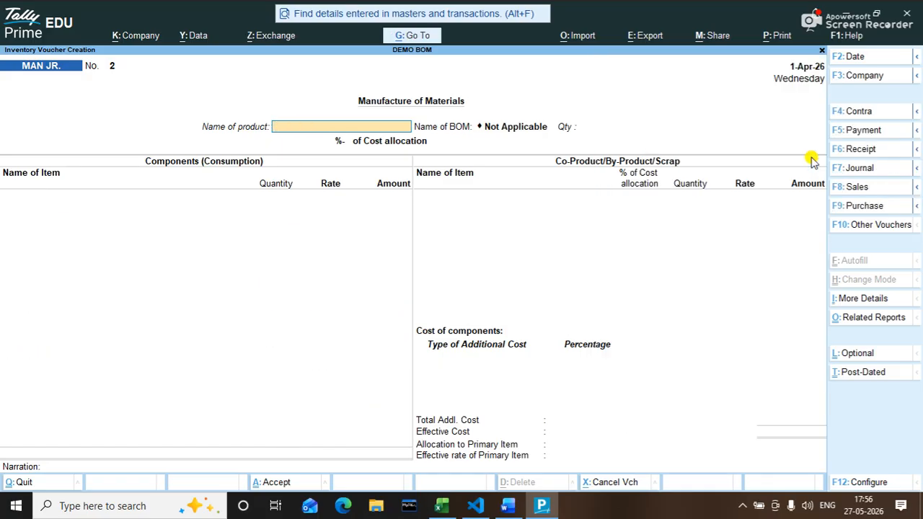
Reopen the saved MAN JR. voucher No. 1 to review it and leave it without changes
key(Page_Up)
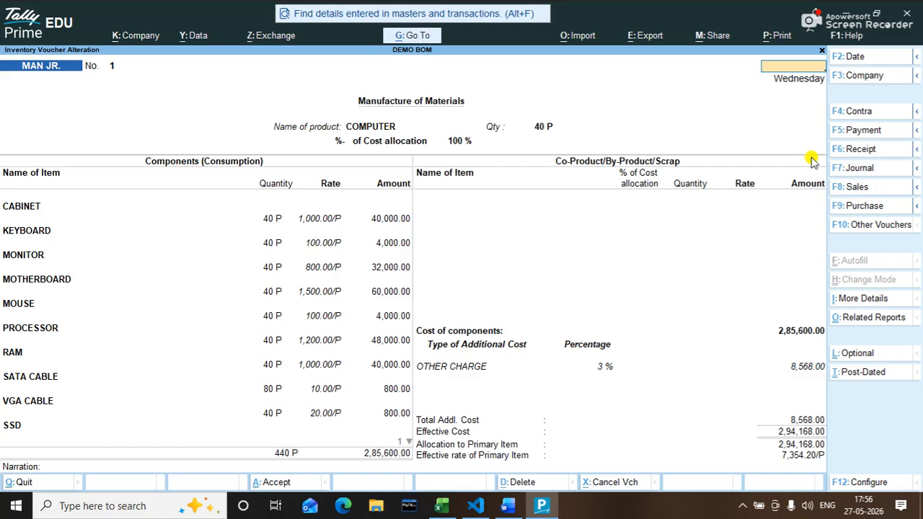
key(Escape)
key(y)
Leave voucher entry and open the Stock Summary report
key(Escape)
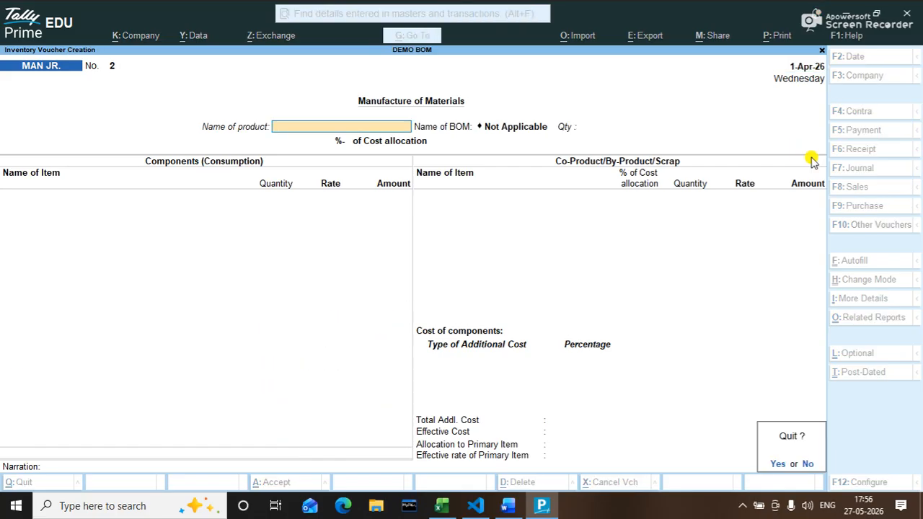
key(y)
key(Down)
key(Down)
key(Down)
key(Down)
key(Down)
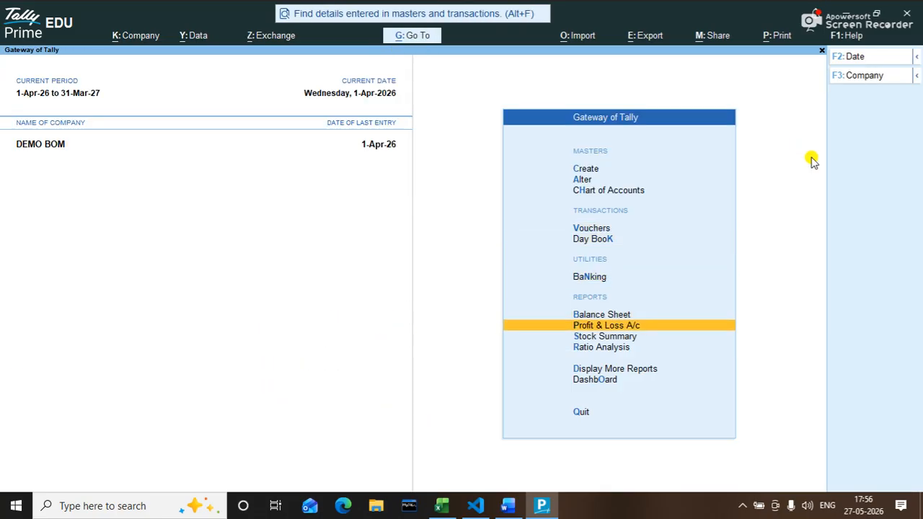
key(Return)
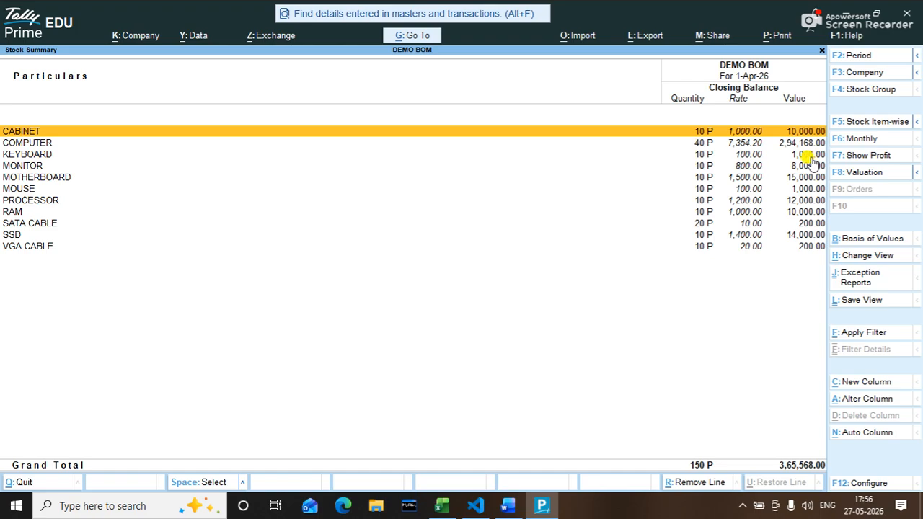
Examine the closing quantities, rates and values of COMPUTER and the remaining components in the Stock Summary
key(Down)
key(Down)
key(Down)
key(Down)
key(Down)
key(Up)
key(Up)
key(Up)
key(Up)
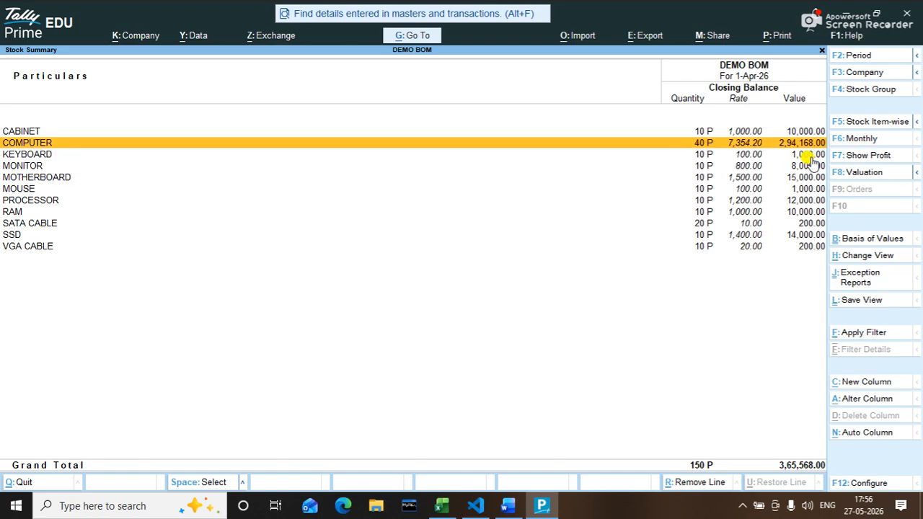
key(Up)
key(Down)
key(Down)
key(Down)
key(Down)
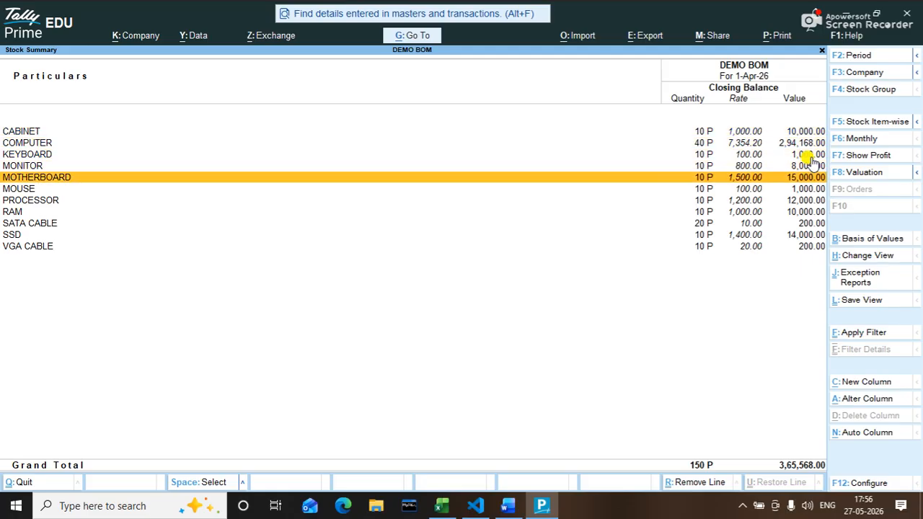
key(Up)
key(Up)
key(Up)
key(Up)
key(Up)
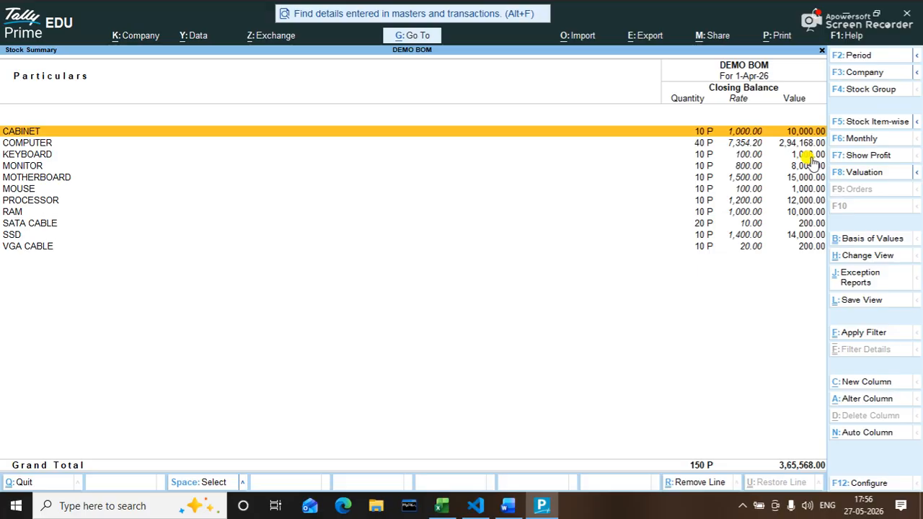
Leave the Stock Summary and start a new purchase voucher
key(Escape)
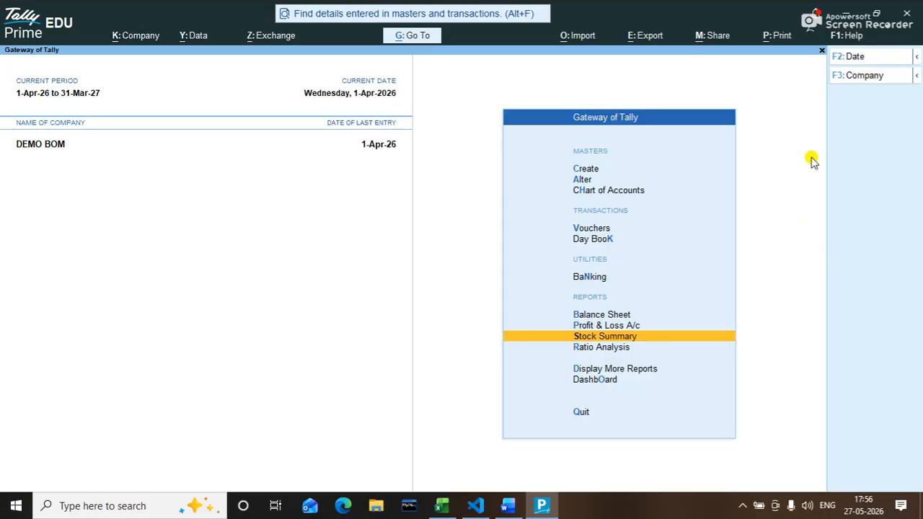
key(Up)
key(Up)
key(Up)
key(Up)
key(Up)
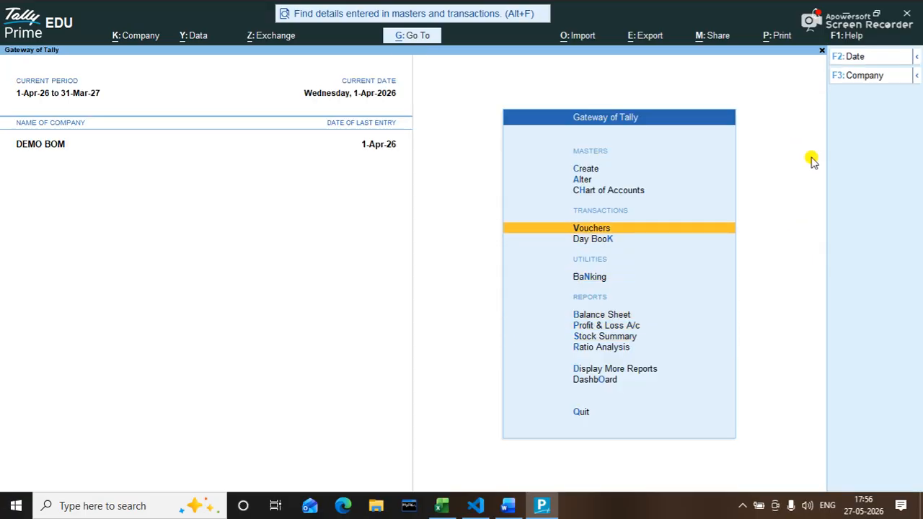
key(Return)
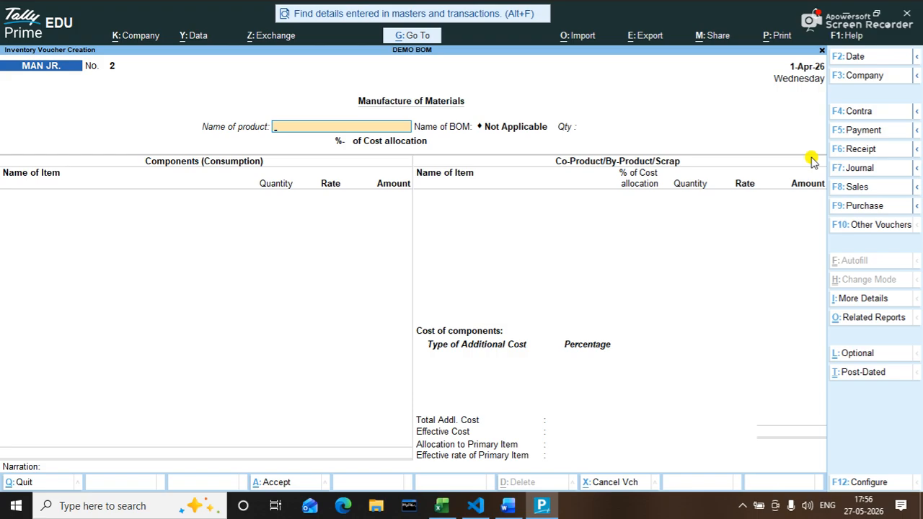
key(F9)
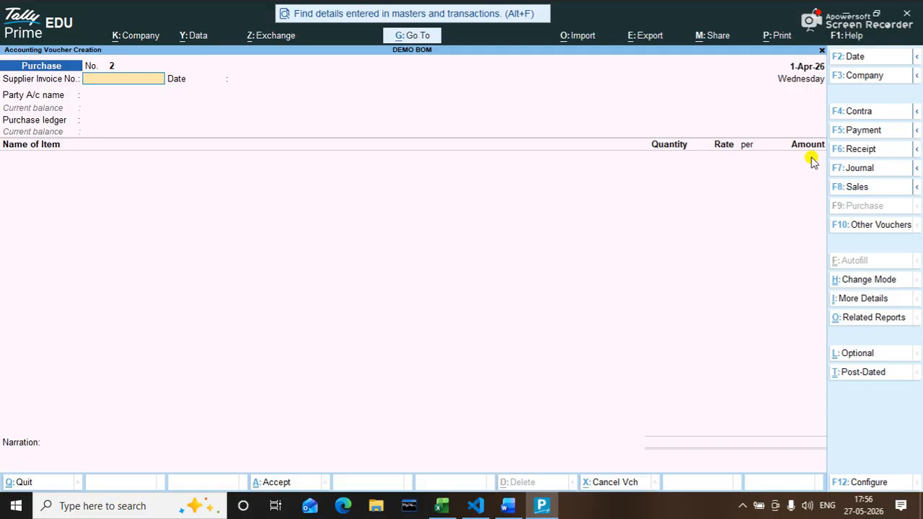
text(1)
key(Return)
key(Return)
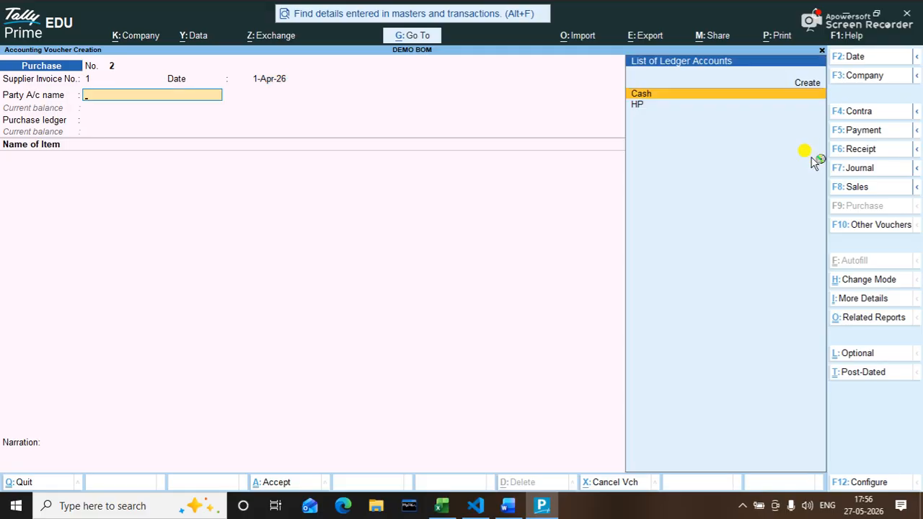
key(Return)
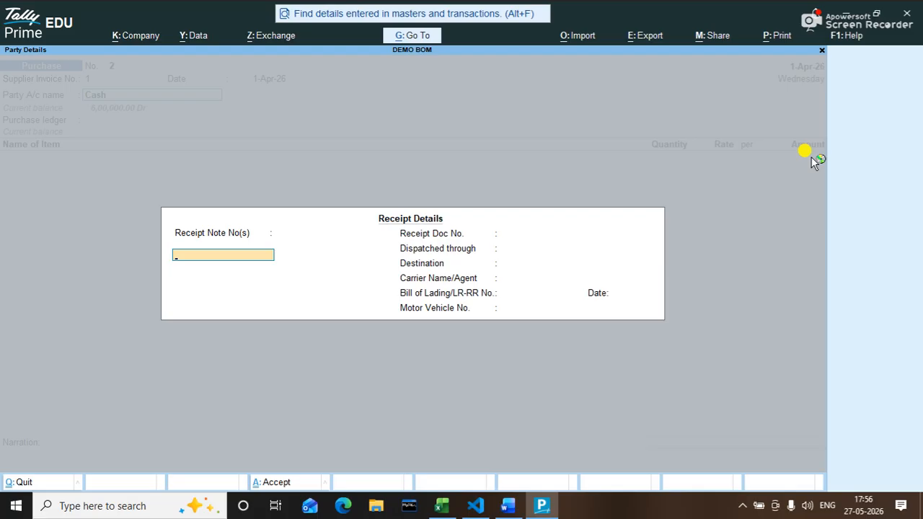
key(Escape)
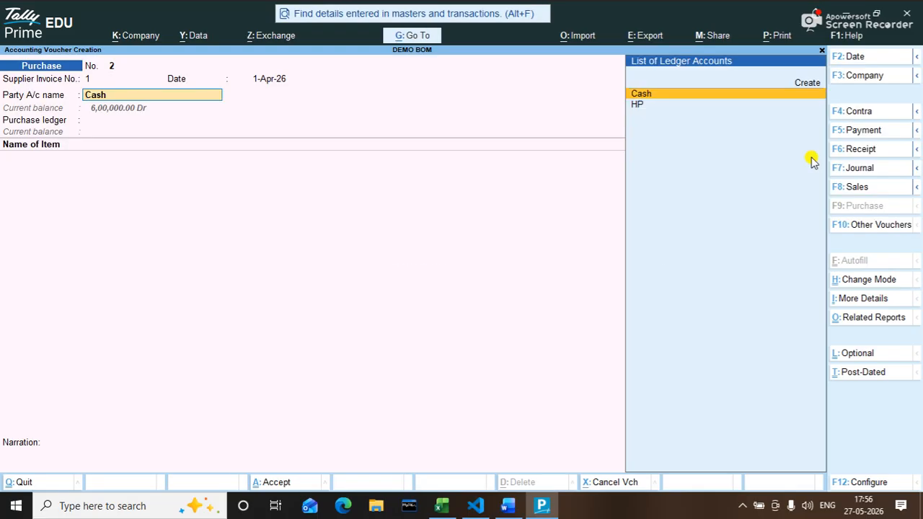
Switch to a sales voucher with Cash as the party and accept the default party details
key(F8)
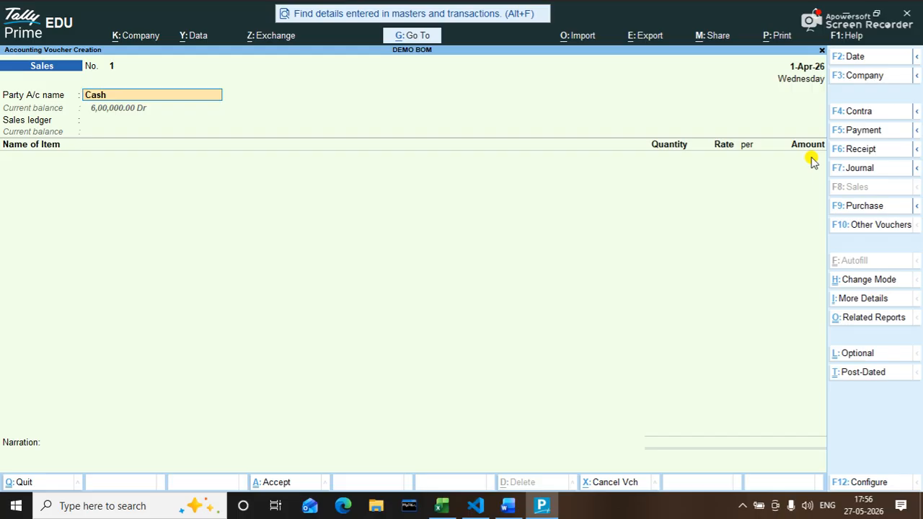
key(Return)
key(ctrl+a)
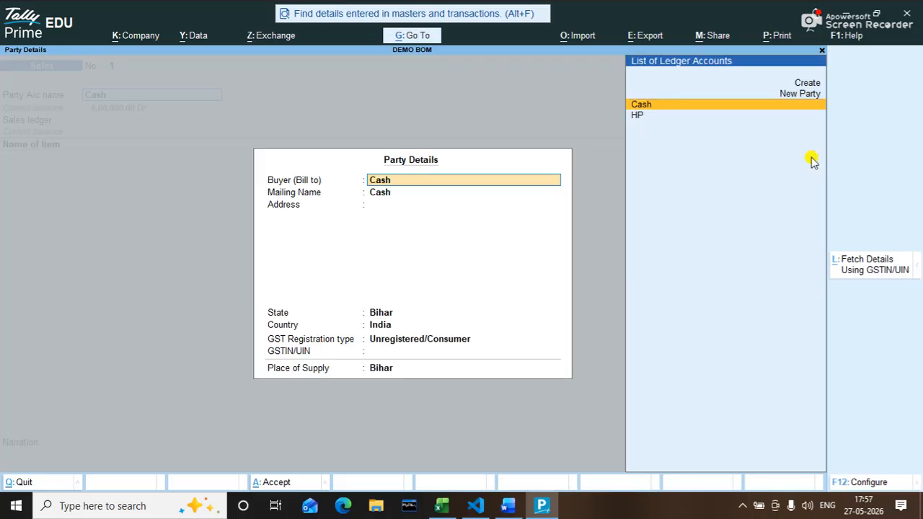
key(ctrl+a)
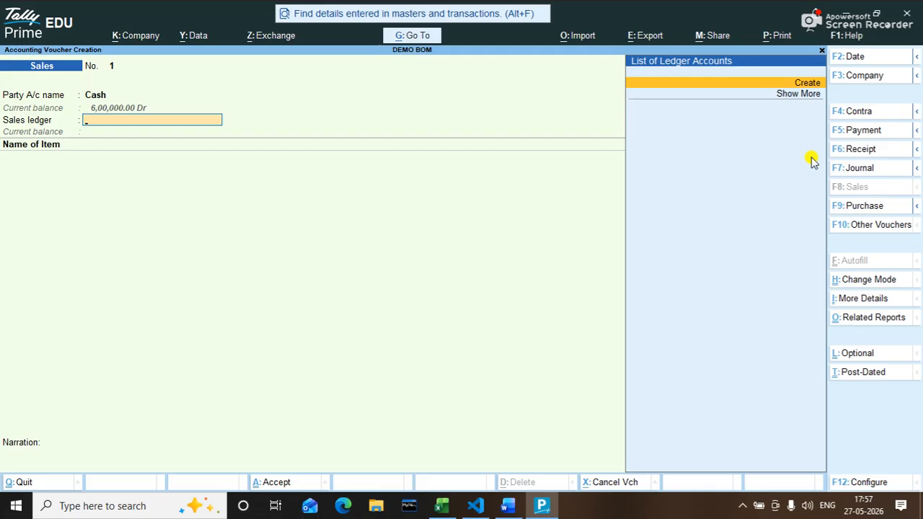
Create the sales ledger SALES A/C under Sales Accounts and use it in the voucher
key(Return)
text(SALES A/C)
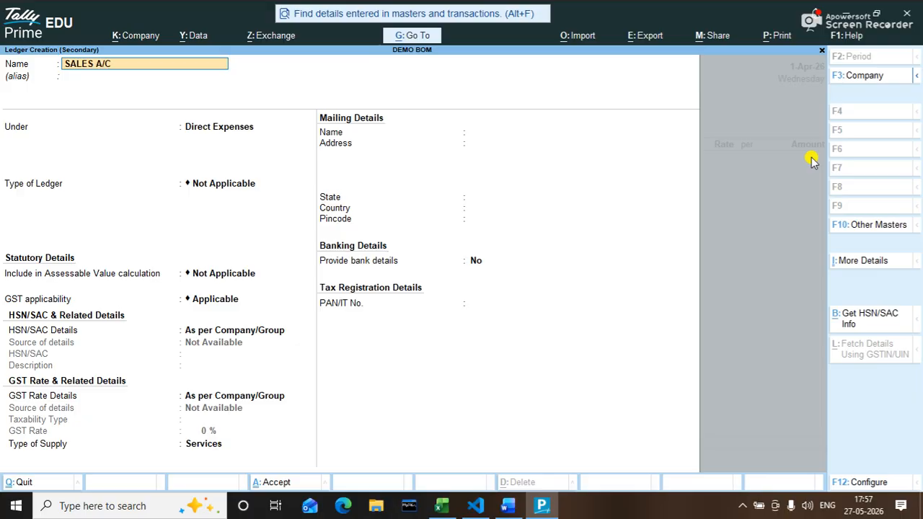
key(Return)
key(Return)
text(SAL)
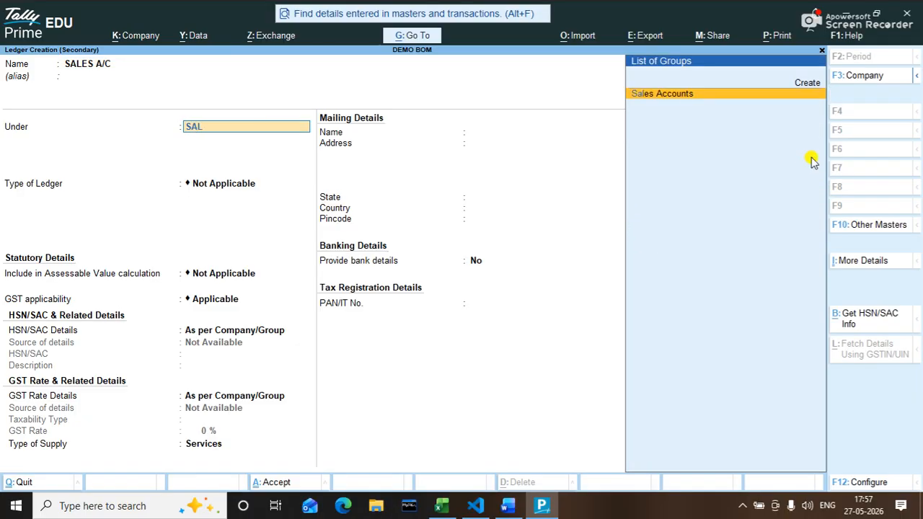
key(Return)
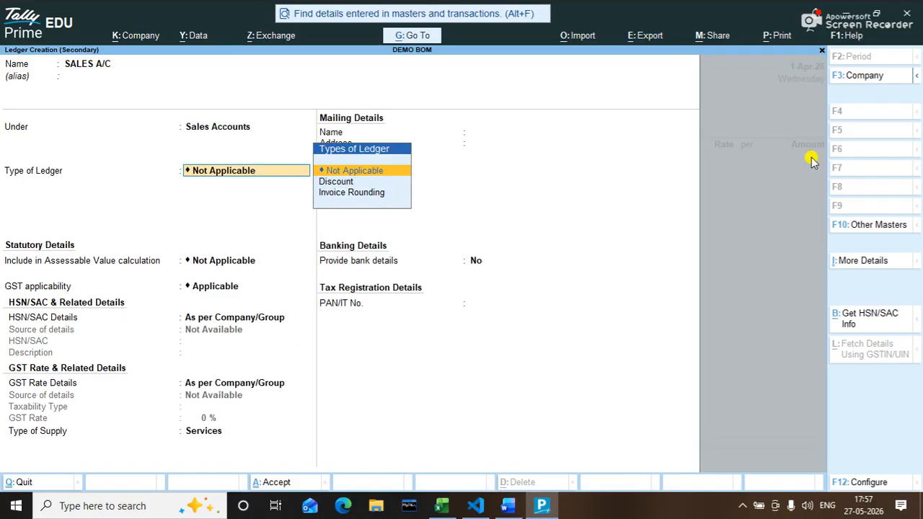
key(ctrl+a)
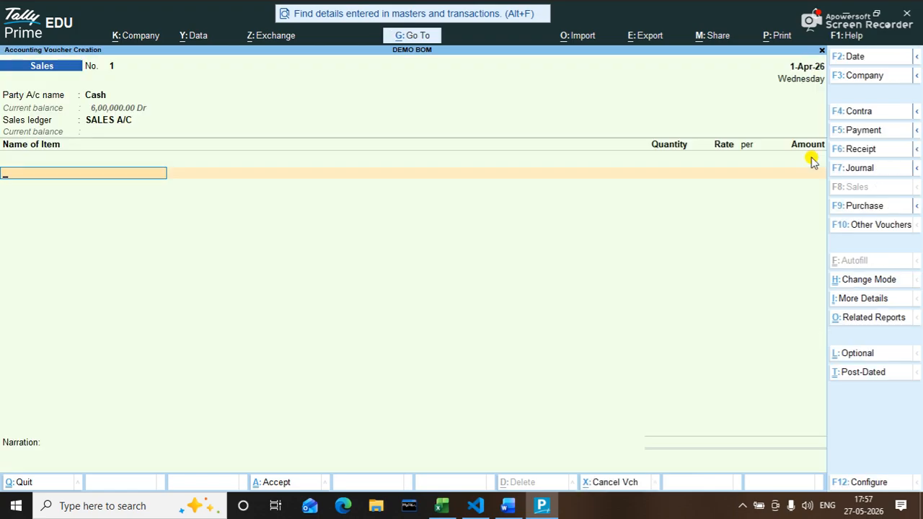
Add the item COMPUTER to the sales voucher with a quantity of 40 P at a rate of 9,000
key(Down)
key(Down)
key(Down)
key(Up)
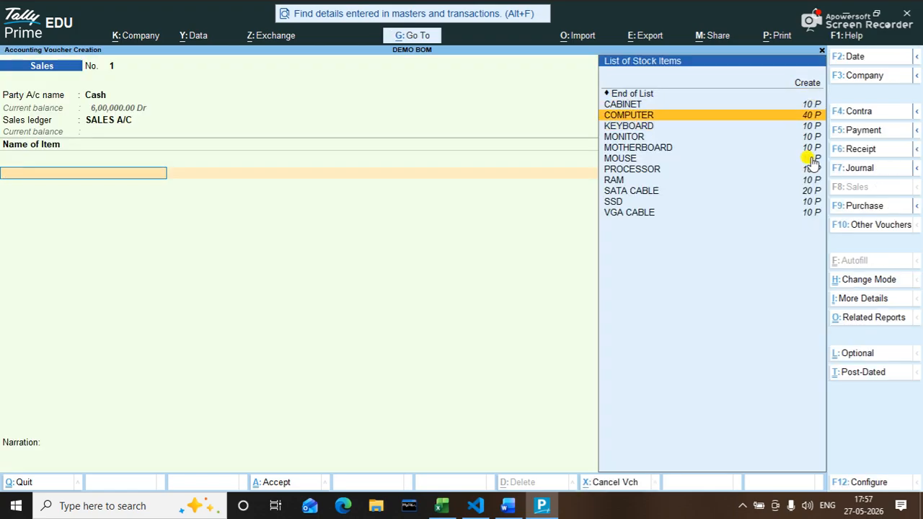
key(Return)
text(4)
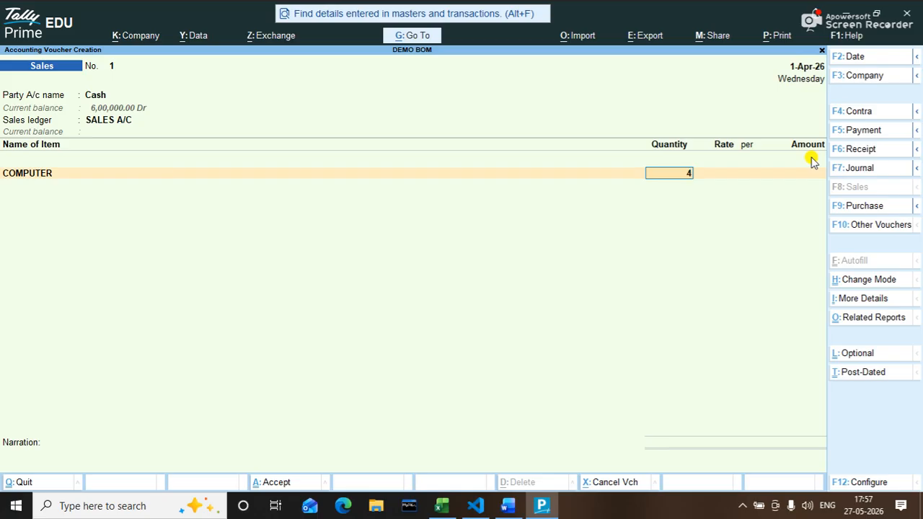
text(0)
key(Return)
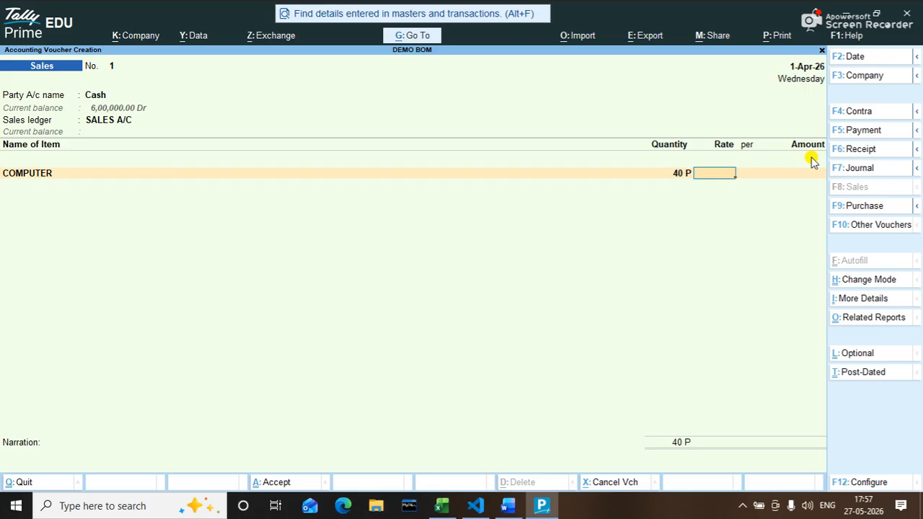
text(9000)
key(Return)
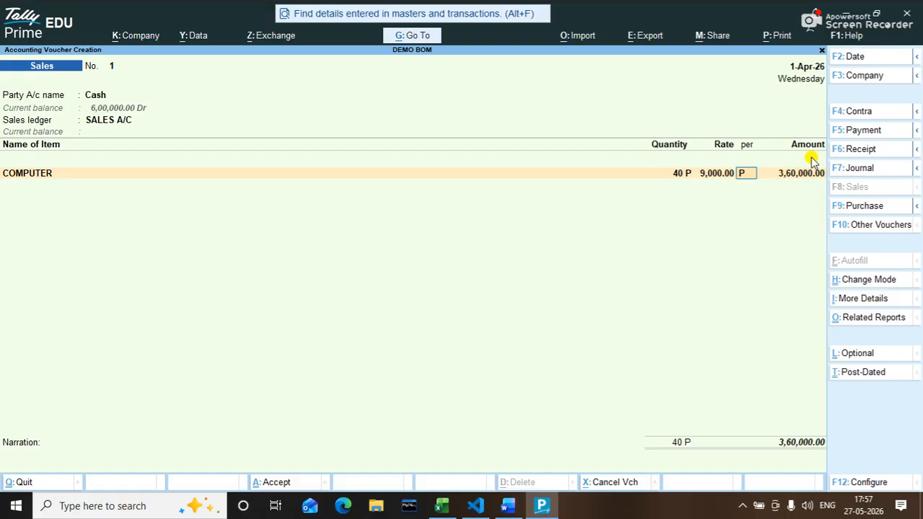
key(Return)
key(Return)
End the item list, set Provide GST/e-Way Bill details to No, and save the sales voucher without sending details for e-Way Bill generation
key(Return)
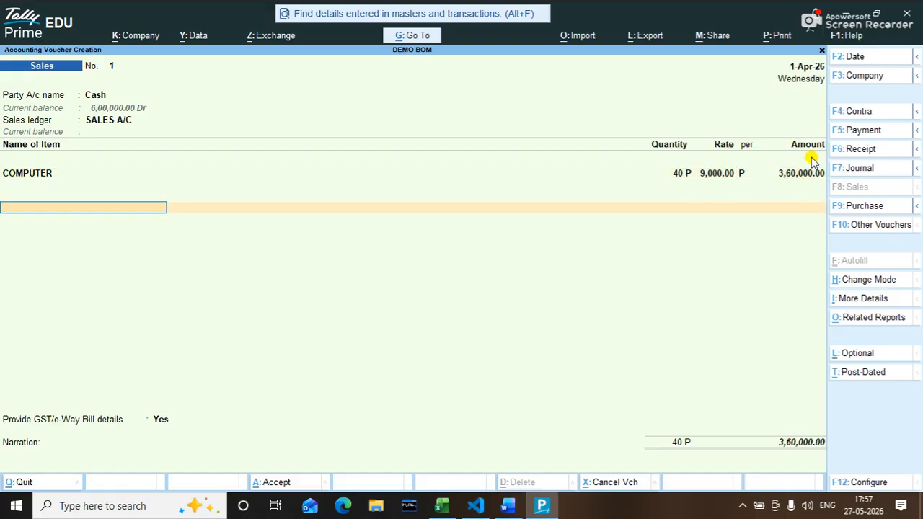
key(Return)
text(n)
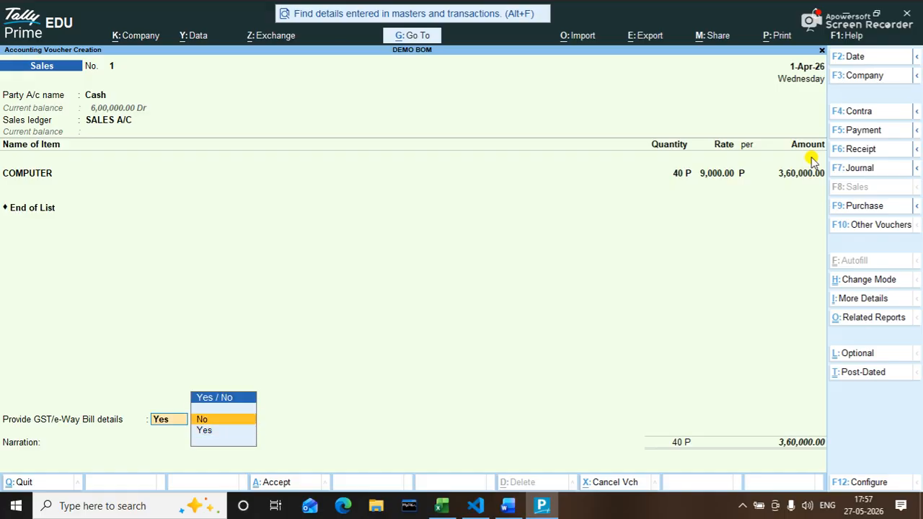
key(Return)
key(Return)
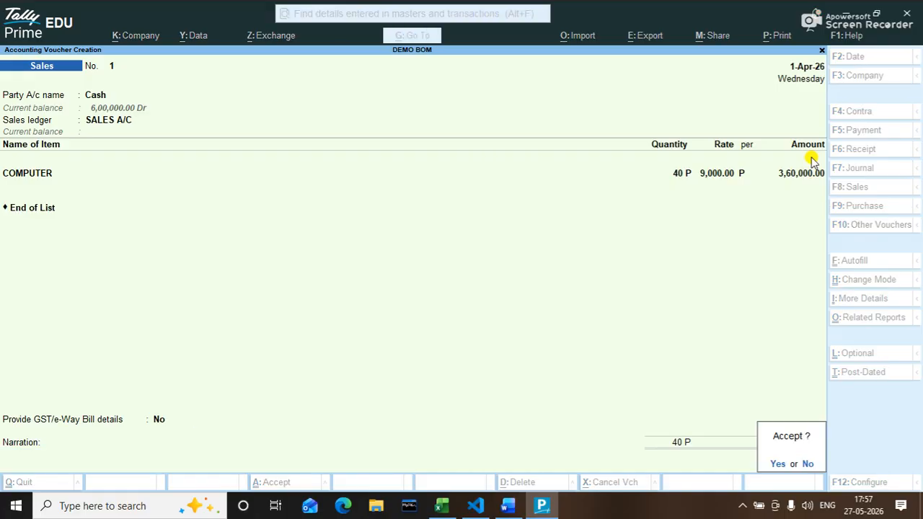
key(Return)
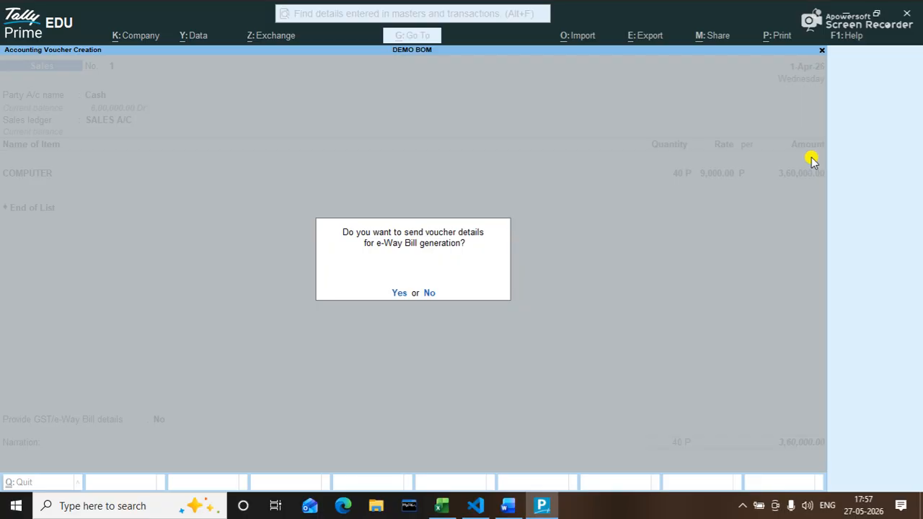
key(n)
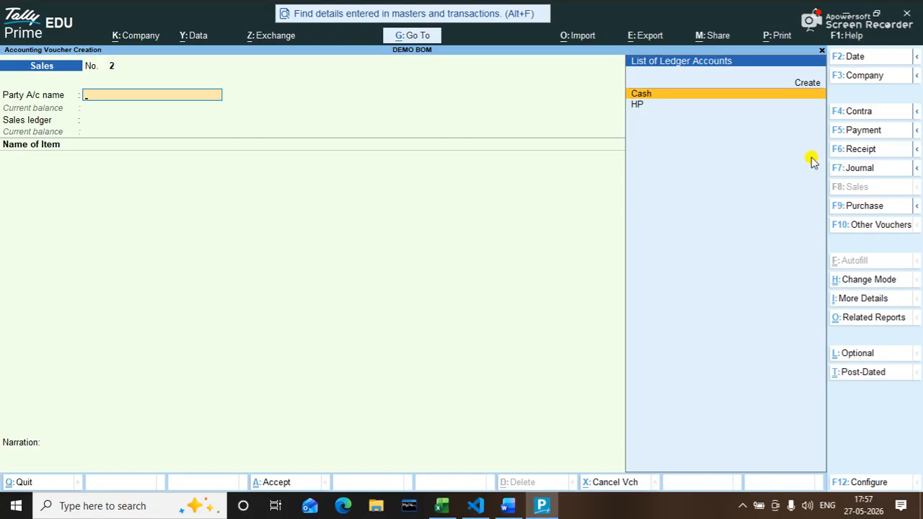
Leave sales voucher entry and open the Stock Summary report
key(Escape)
key(y)
key(Down)
key(Down)
key(Down)
key(Down)
key(Down)
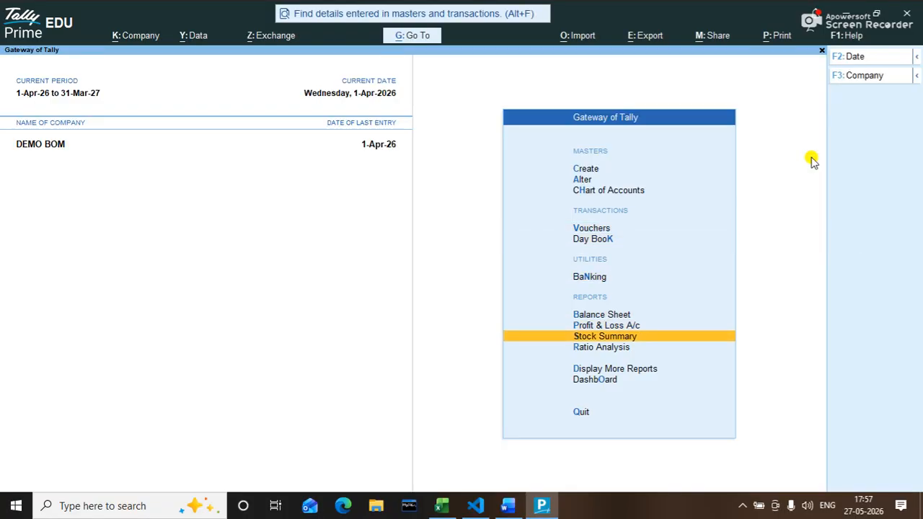
key(Return)
Examine the closing stock of the remaining items in the Stock Summary after the computer sale
key(Down)
key(Down)
key(Down)
key(Down)
key(Down)
key(Down)
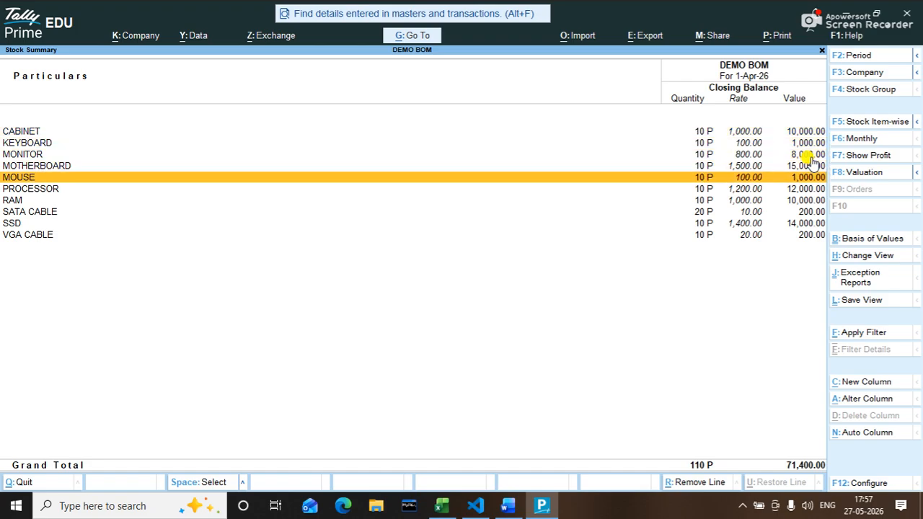
key(Up)
key(Up)
key(Up)
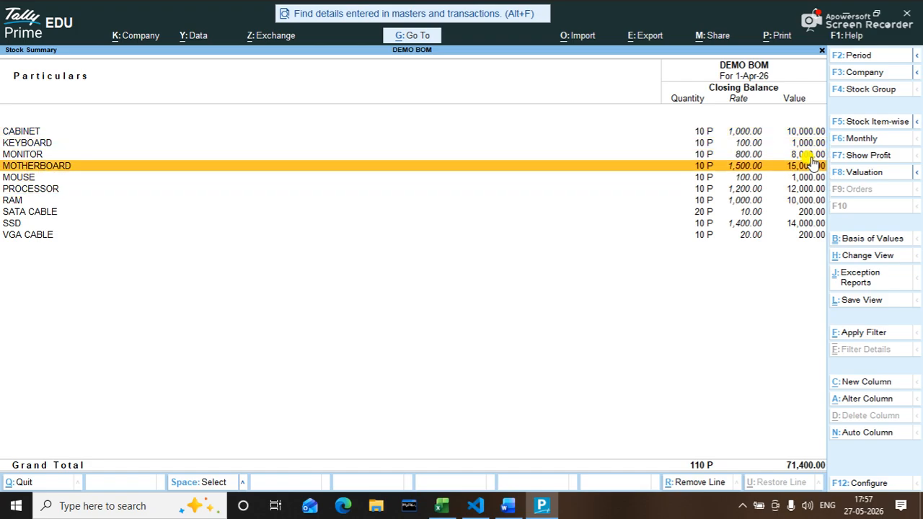
Open the Balance Sheet and drill down through Current Assets into the Closing Stock details
key(Escape)
key(Up)
key(Up)
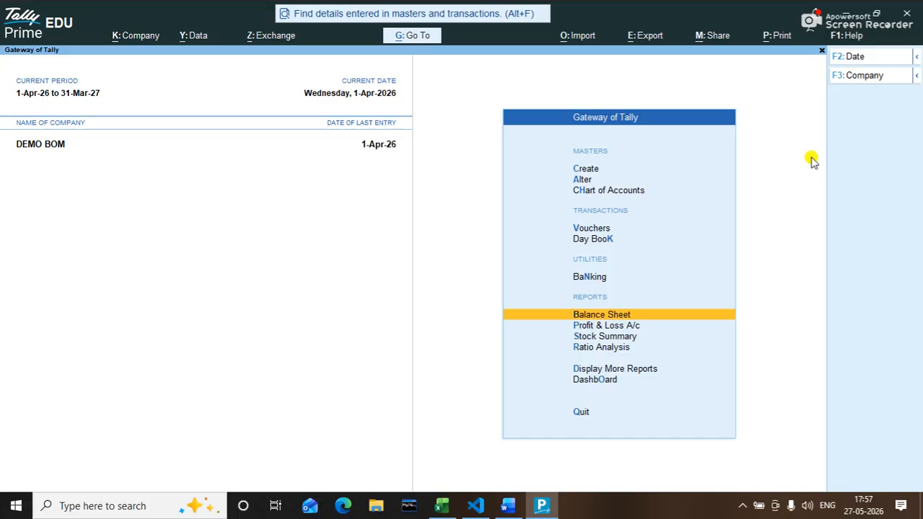
key(Return)
key(Return)
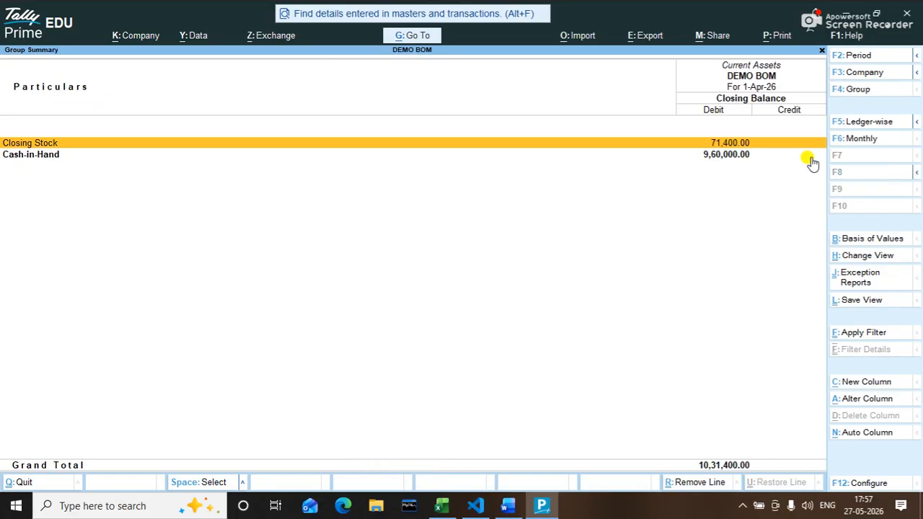
key(Return)
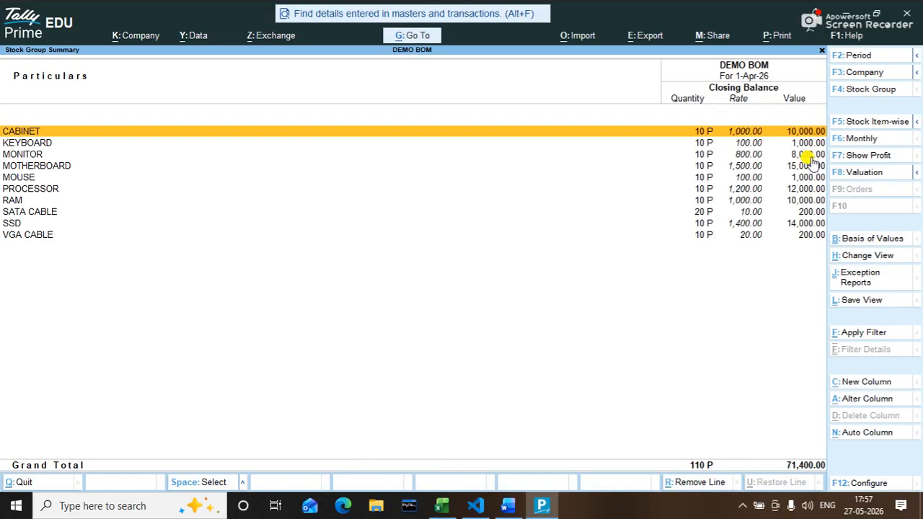
Return from Closing Stock and drill down through Cash-in-Hand to the Cash ledger's monthly summary
key(Escape)
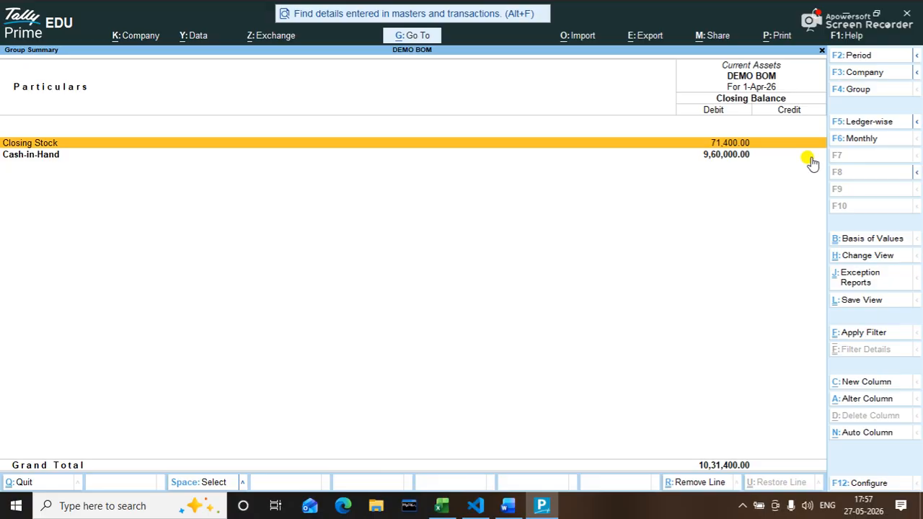
key(Return)
key(Escape)
key(Down)
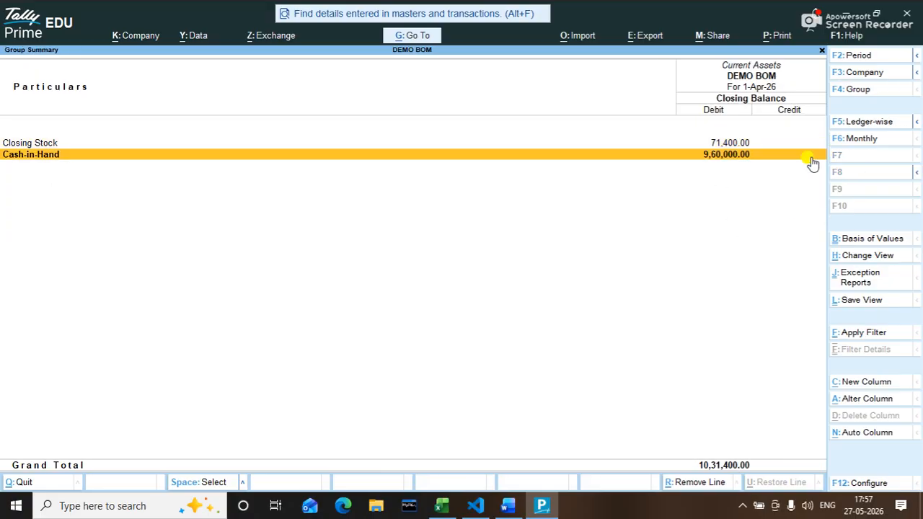
key(Return)
key(Return)
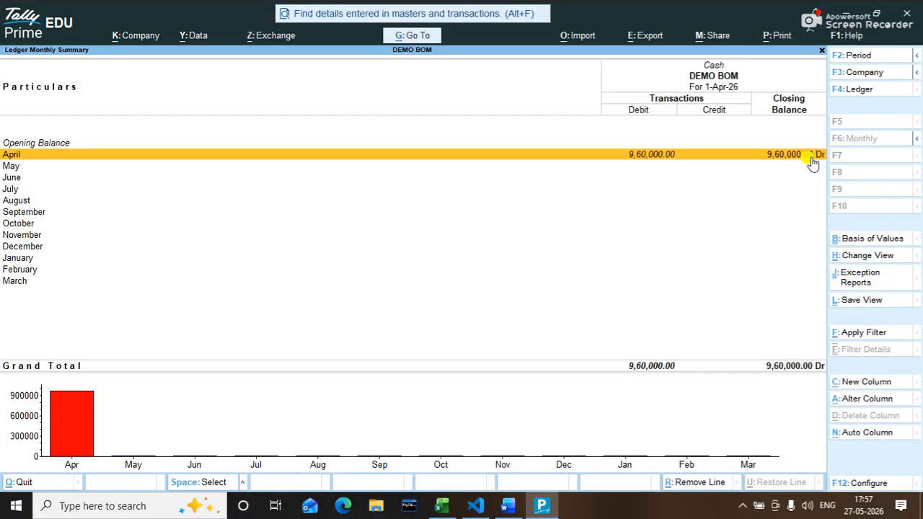
Go back to the Balance Sheet and examine the Profit & Loss A/c line among the liabilities
key(Escape)
key(Escape)
key(Escape)
key(Left)
key(Down)
key(Down)
key(Down)
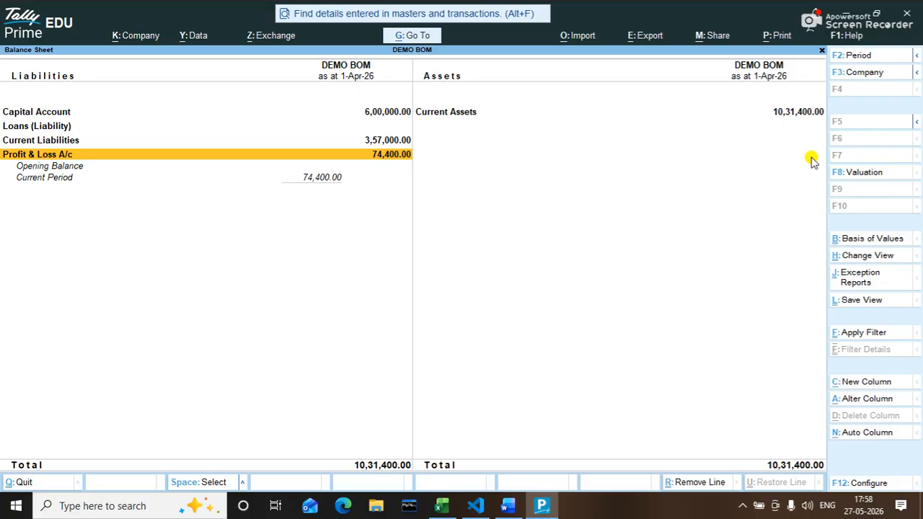
Leave the Balance Sheet and start a new manufacturing voucher of the type MAN JR
key(Escape)
key(Up)
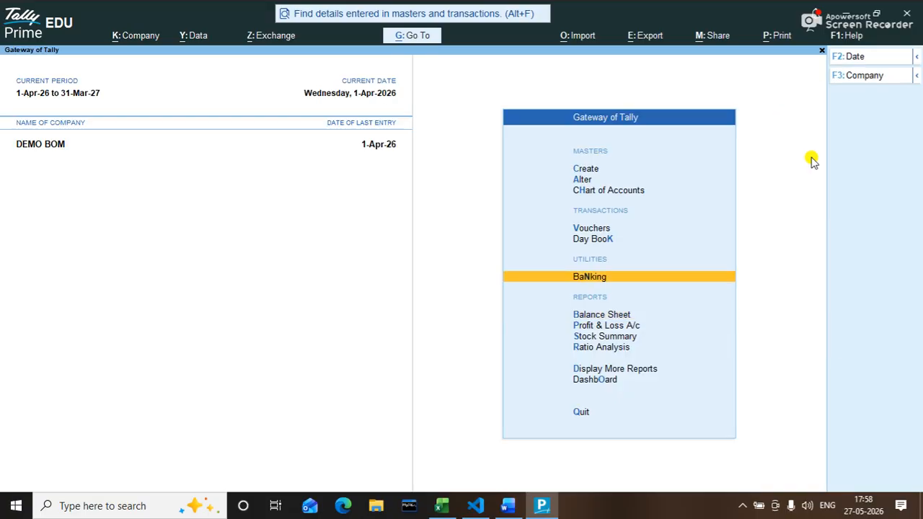
key(Up)
key(Up)
key(Return)
key(alt)
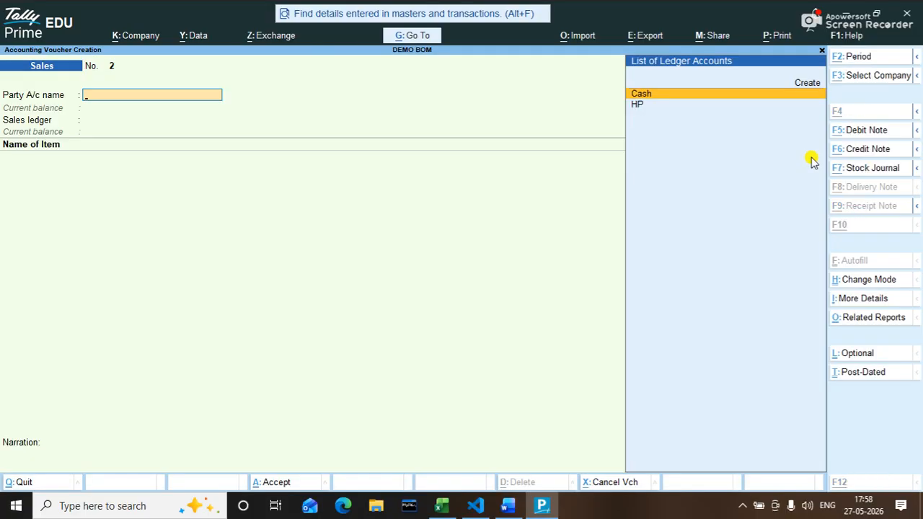
key(alt+F7)
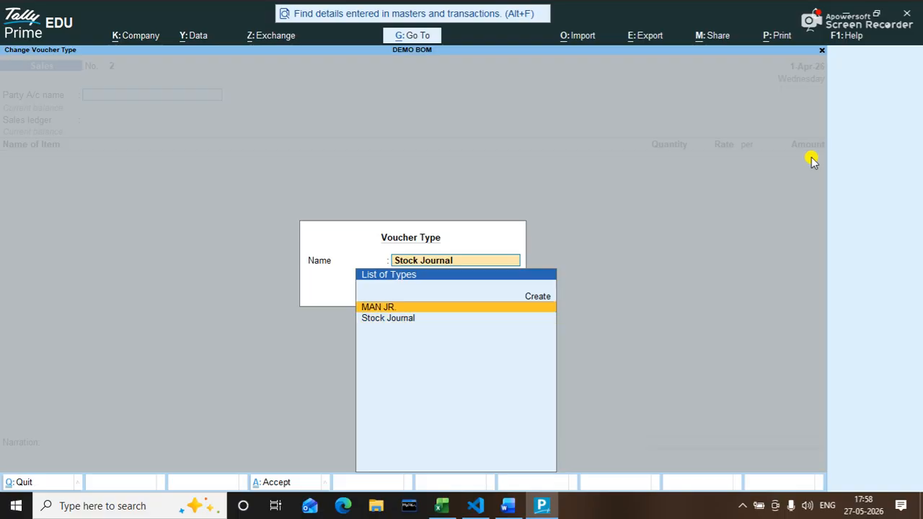
key(Return)
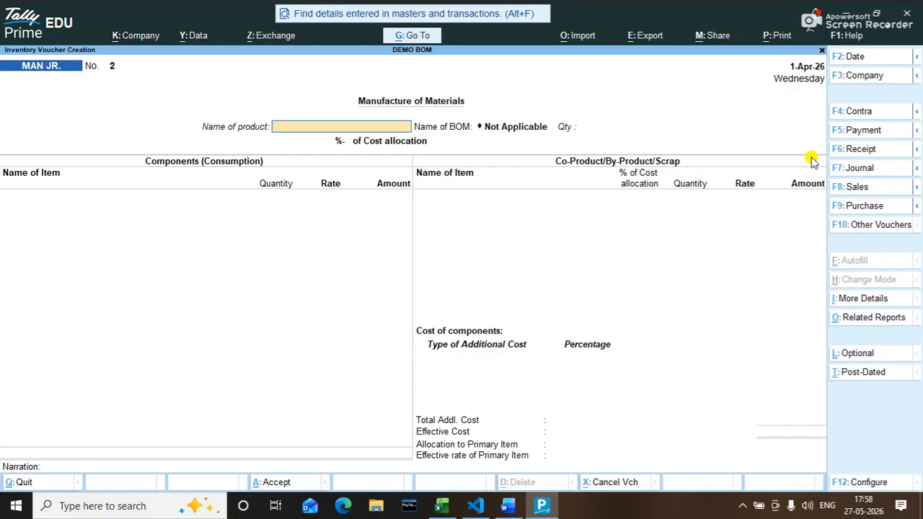
Date the manufacturing voucher 2-Apr-26 and set its product to COMPUTER with the COMPUTER BOM and a quantity of 10
key(F2)
key(Return)
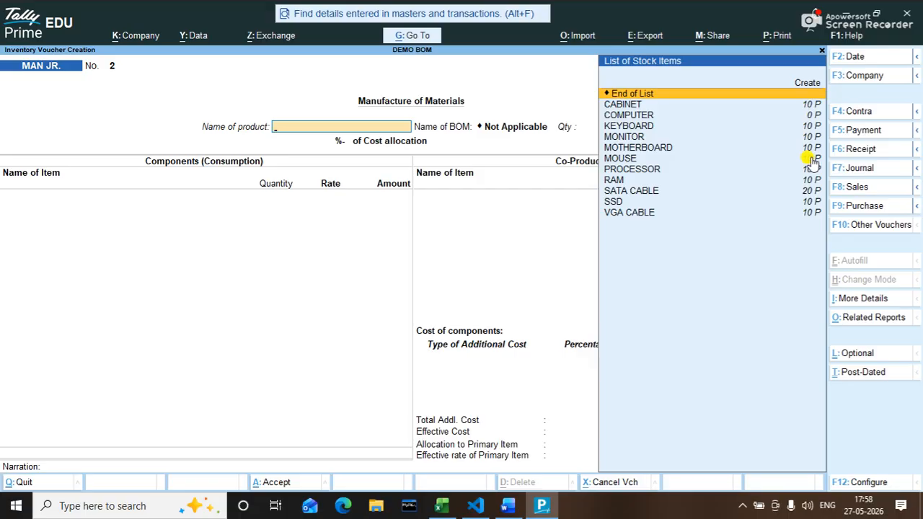
key(Down)
key(Down)
key(Down)
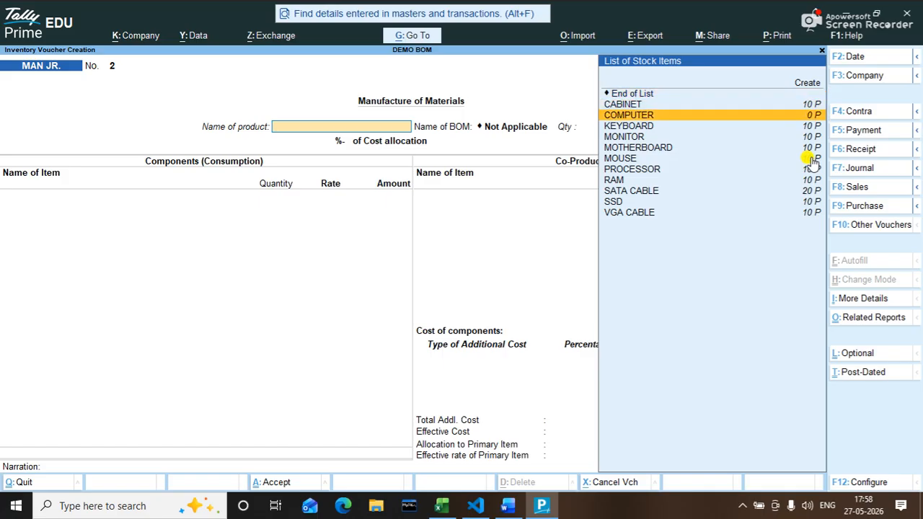
key(Up)
key(Up)
key(Down)
key(Return)
text(10)
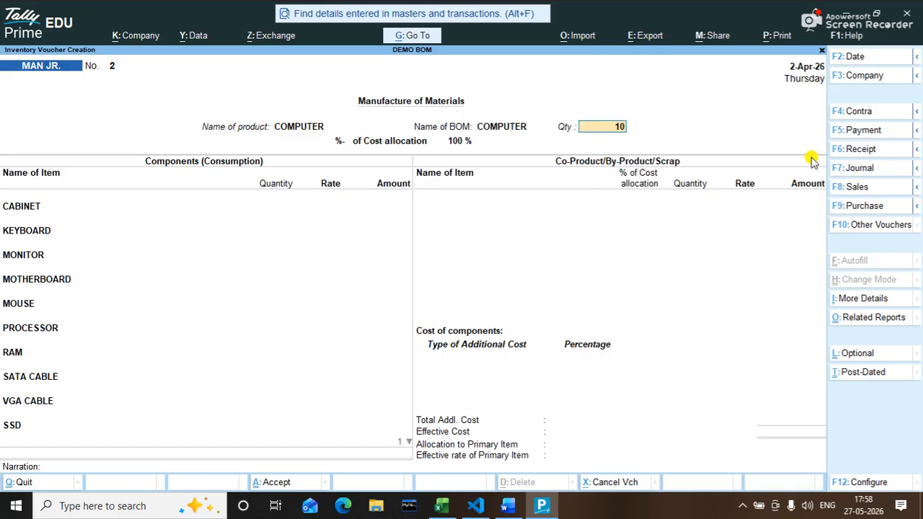
key(Return)
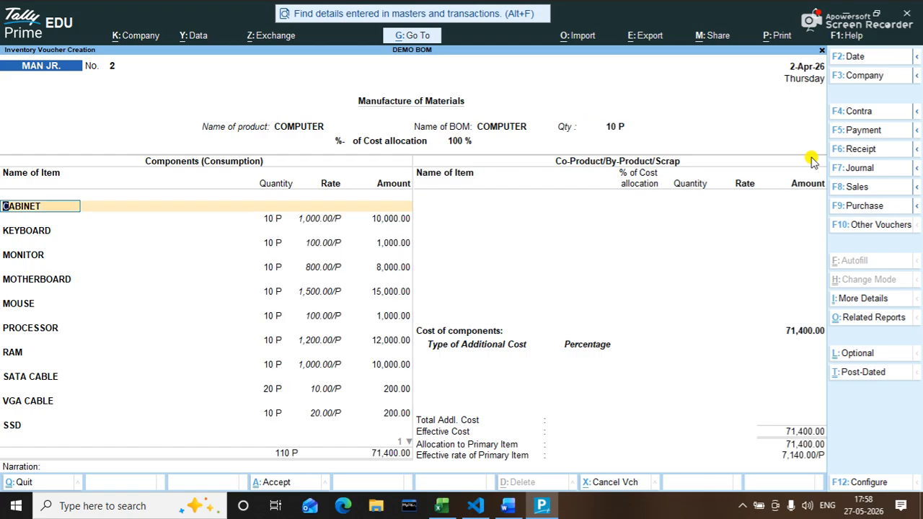
Accept the BOM component lines from CABINET through SSD with their filled-in quantities and rates, and end the component list
key(Return)
key(Return)
key(Return)
key(Return)
key(Return)
key(Return)
key(Return)
key(Return)
key(Return)
key(Return)
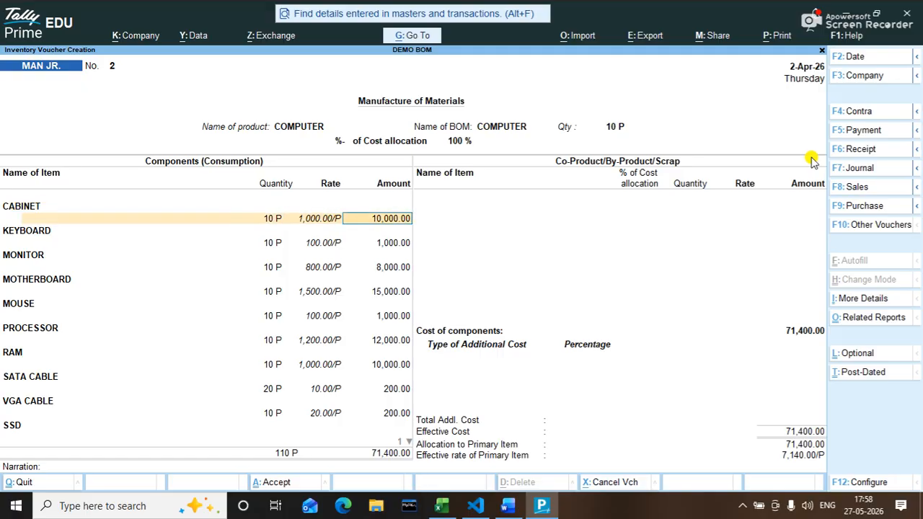
key(Return)
key(Return)
key(Return)
key(Return)
key(Return)
key(Return)
key(Return)
key(Return)
key(Return)
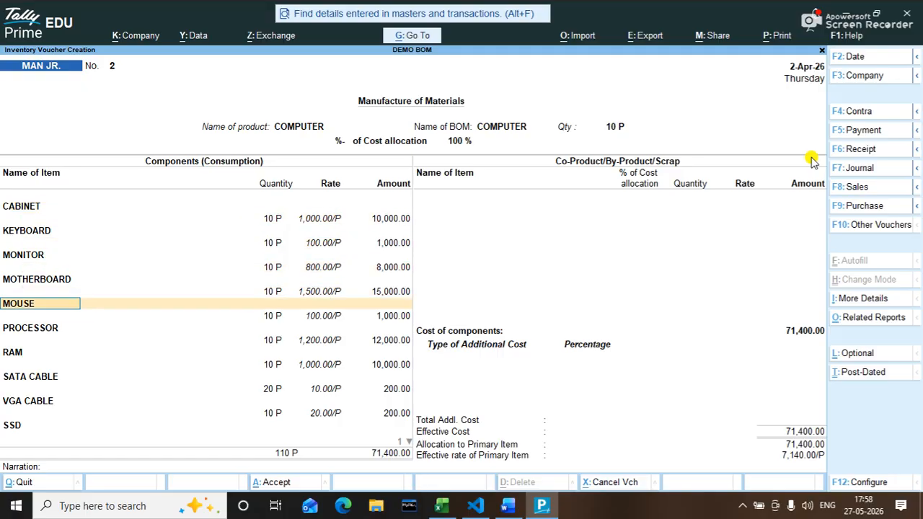
key(Return)
key(Return)
key(Return)
key(Return)
key(Return)
key(Return)
key(Return)
key(Return)
key(Return)
key(Return)
key(Return)
key(Return)
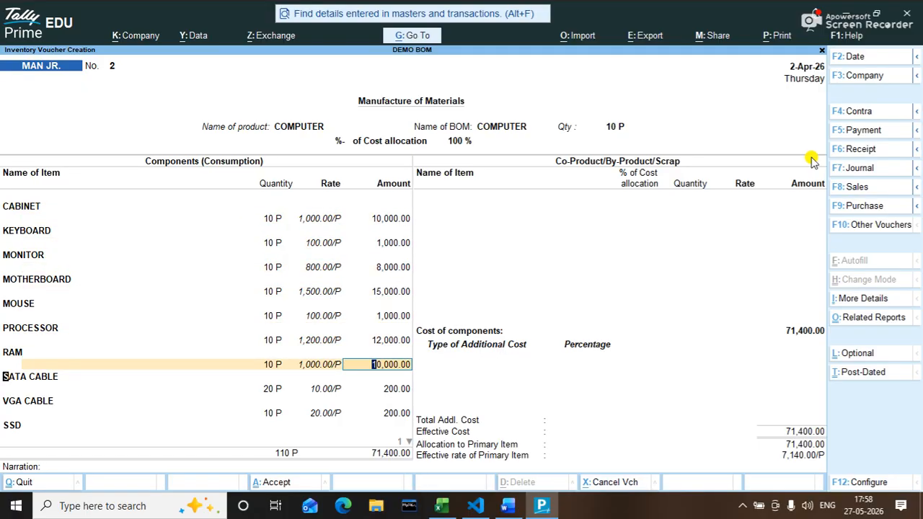
key(Return)
key(Return)
key(Return)
key(Return)
key(Return)
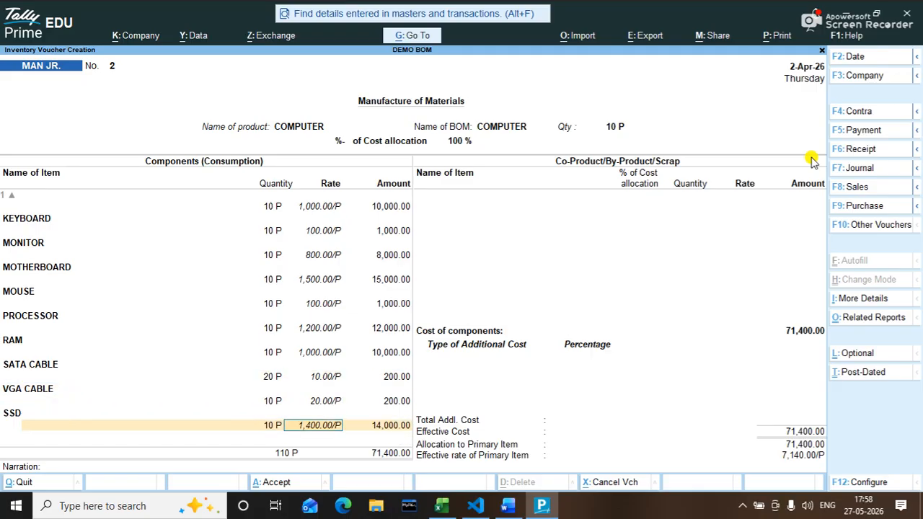
key(Return)
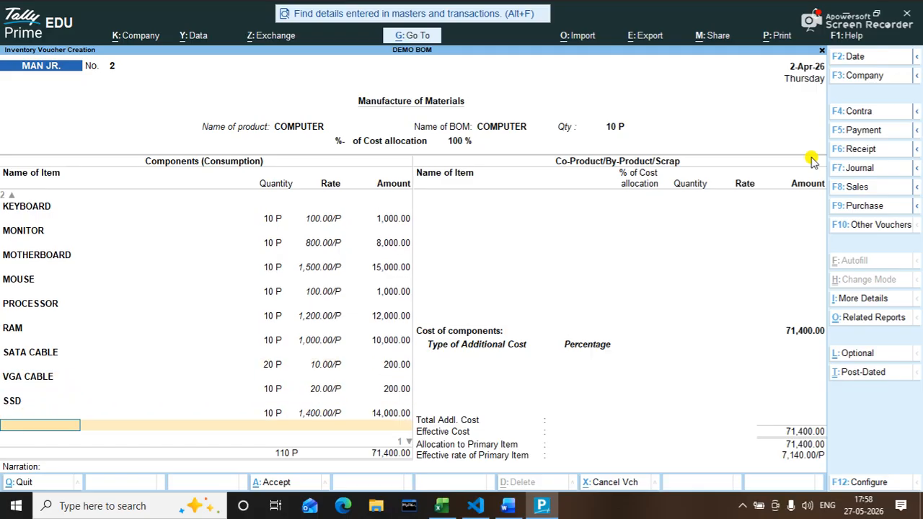
key(Return)
Leave the co-product list empty and add OTHER CHARGE as an additional cost at 3 %
key(Return)
key(Return)
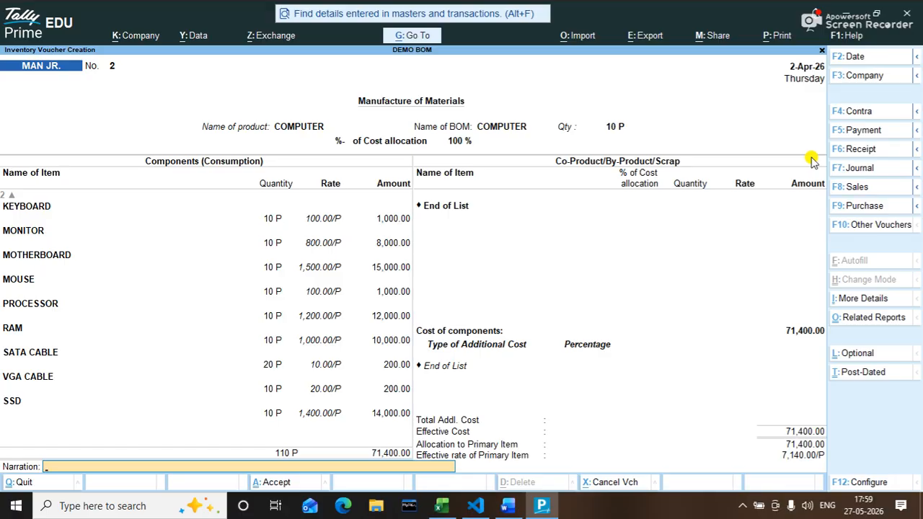
key(BackSpace)
key(Down)
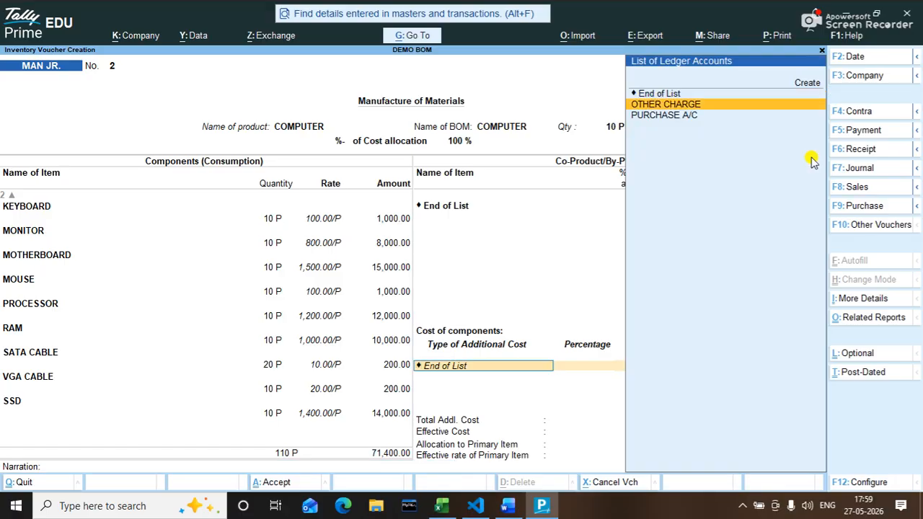
key(Return)
text(3)
key(Return)
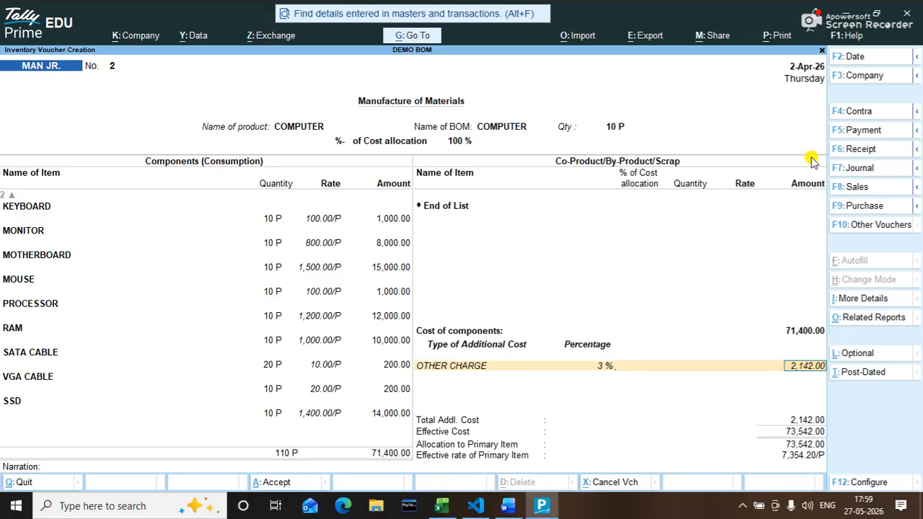
key(Return)
key(Return)
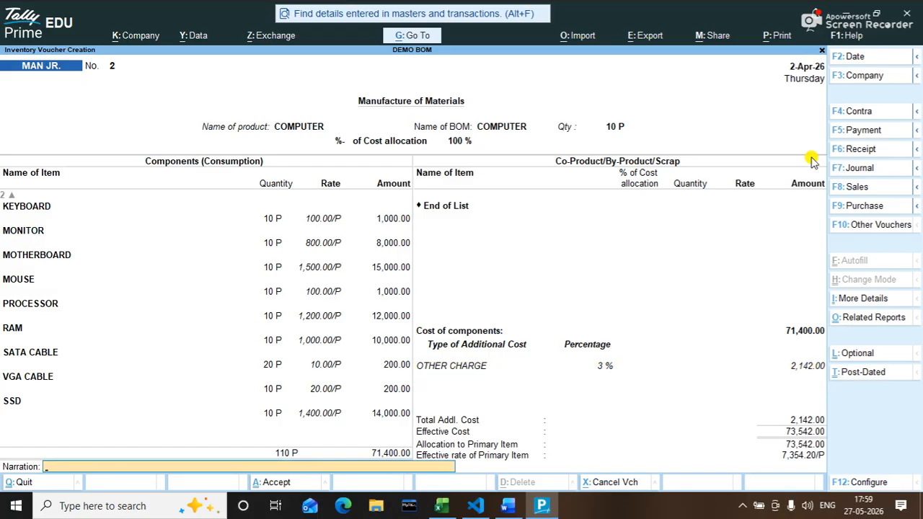
Save the manufacturing voucher with a blank narration, preview its printout, and close the print dialog without printing
key(Return)
key(y)
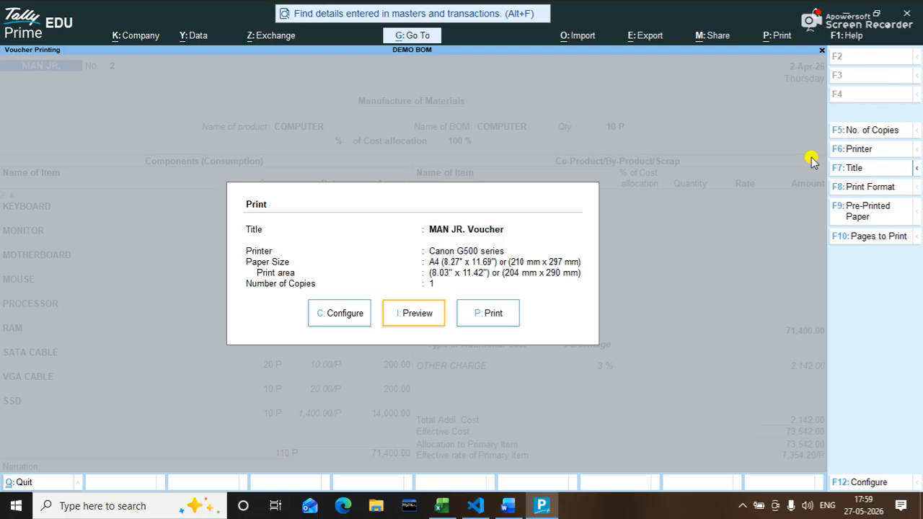
key(Return)
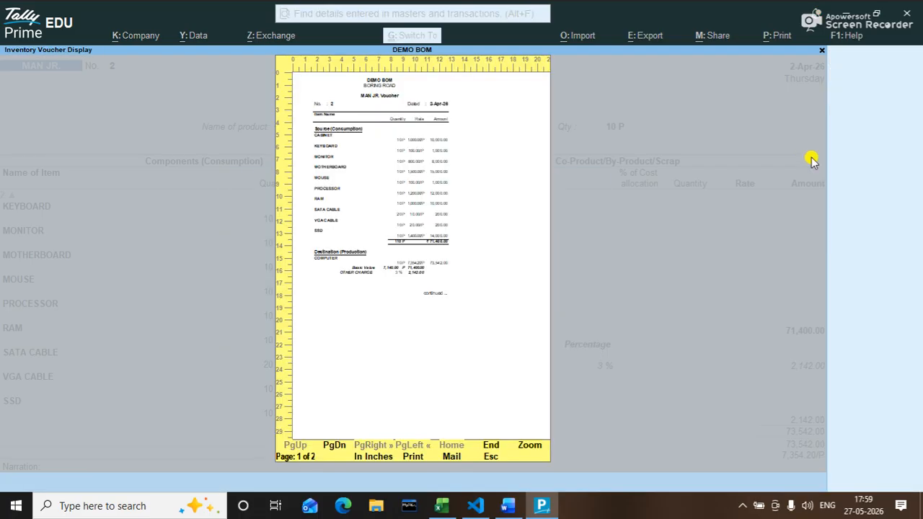
key(Escape)
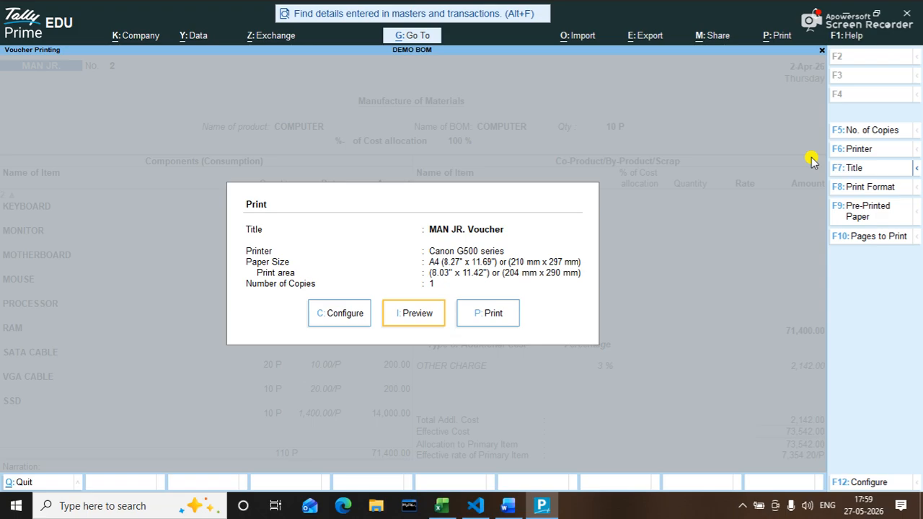
key(Escape)
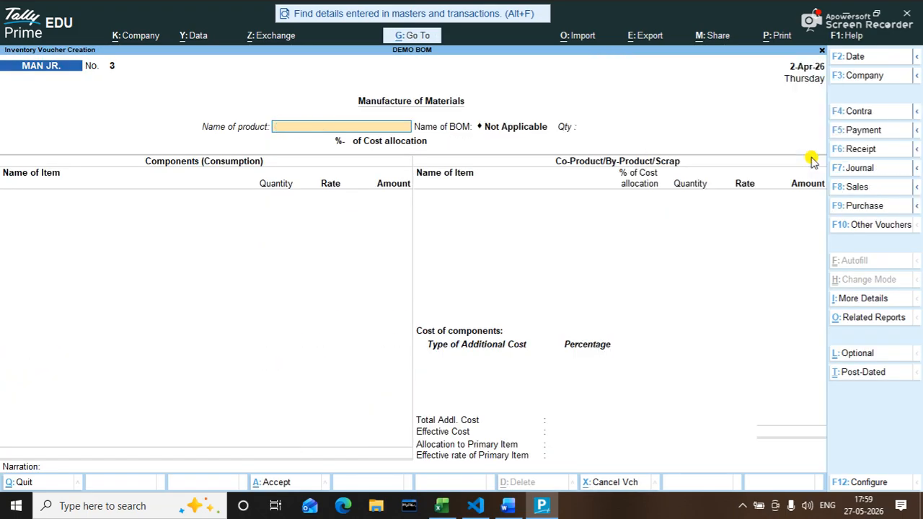
Leave voucher entry and open the Stock Summary to check the COMPUTER closing balance
key(Escape)
key(Down)
key(Down)
key(Down)
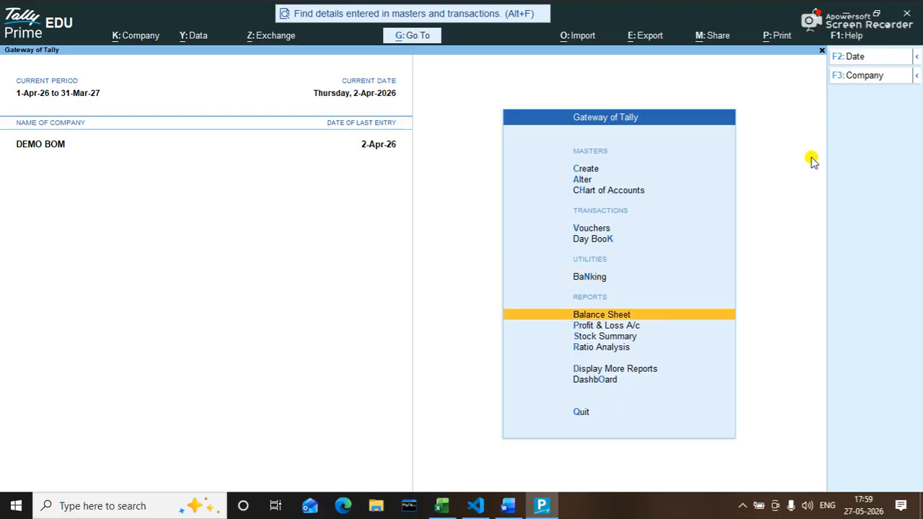
key(Down)
key(Down)
key(Return)
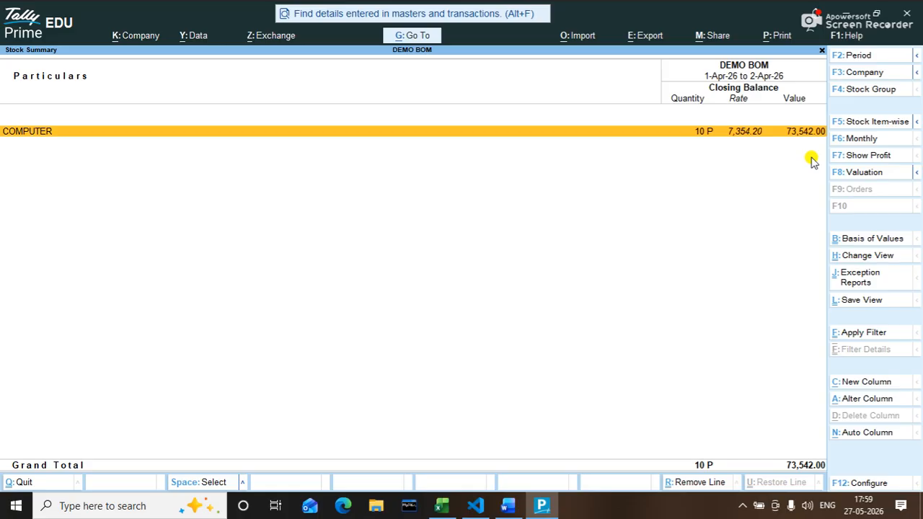
Close the Stock Summary and start a new Sales voucher
key(Escape)
key(Up)
key(Up)
key(Up)
key(Up)
key(Up)
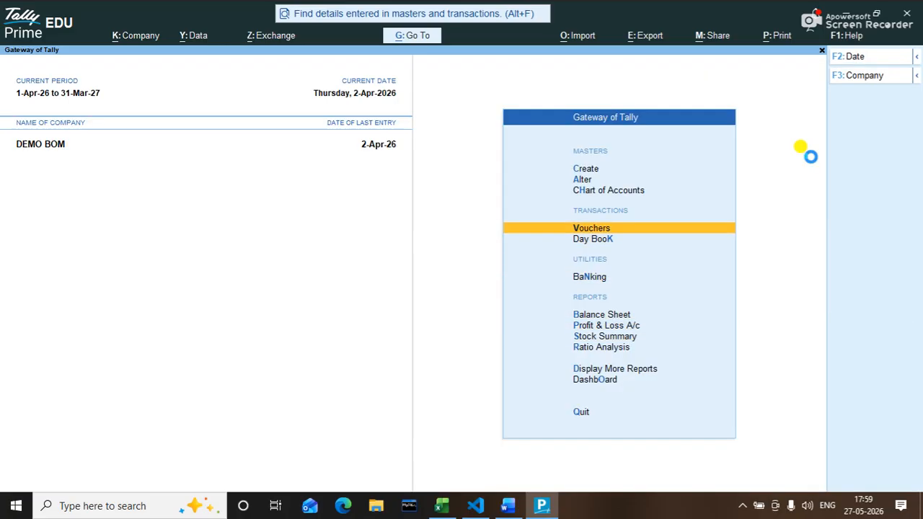
key(Return)
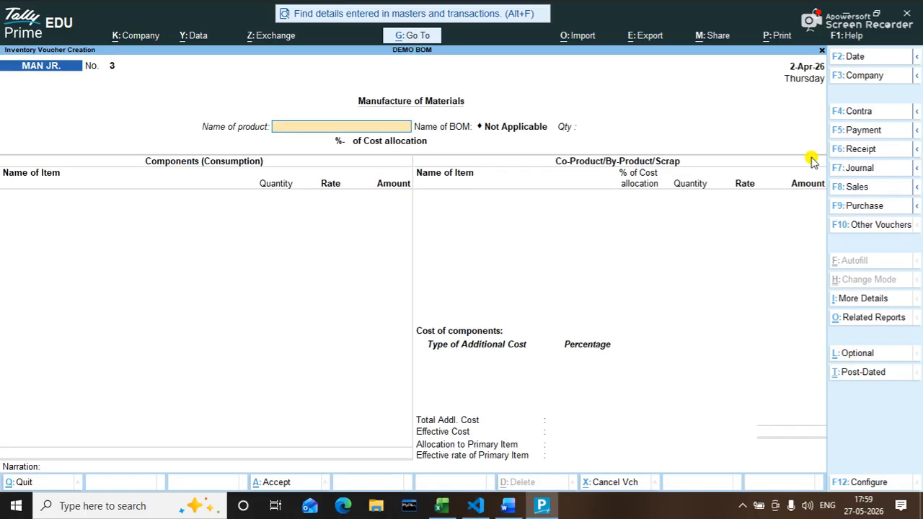
key(F8)
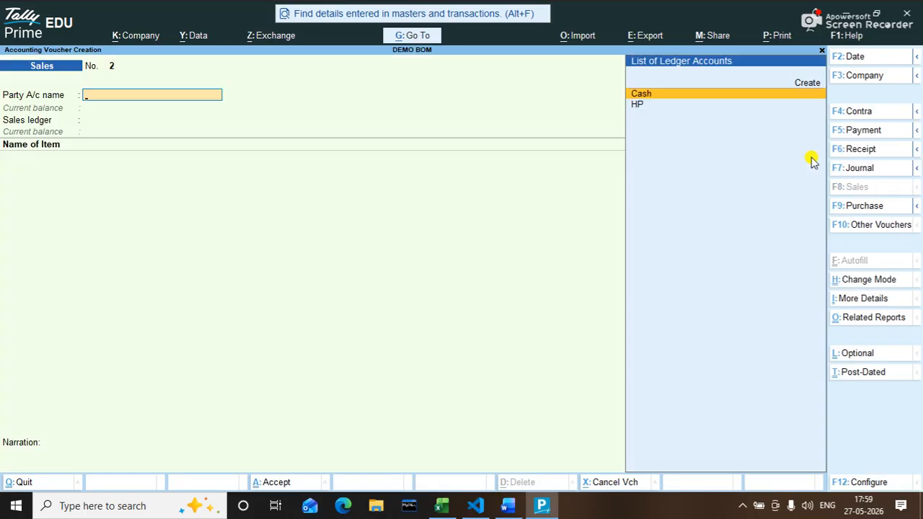
Create the party ledger SINHA COMPUTER under Sundry Debtors and accept its default party details for the sale
key(Up)
key(Return)
text(S)
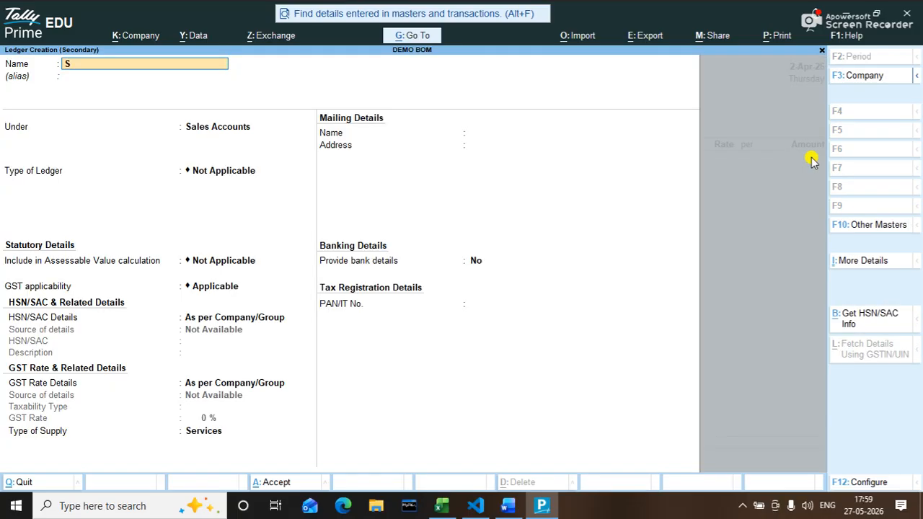
text(INHA COMPUTER)
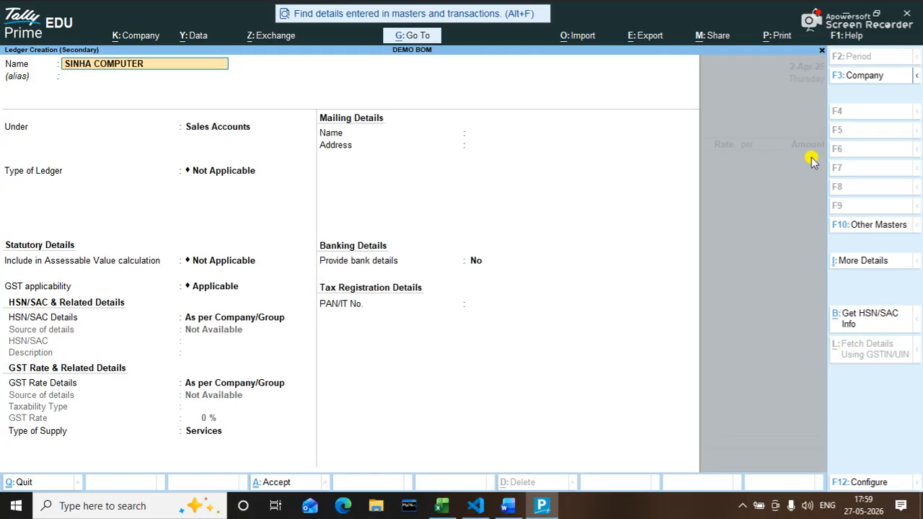
key(Return)
text(SU)
key(Down)
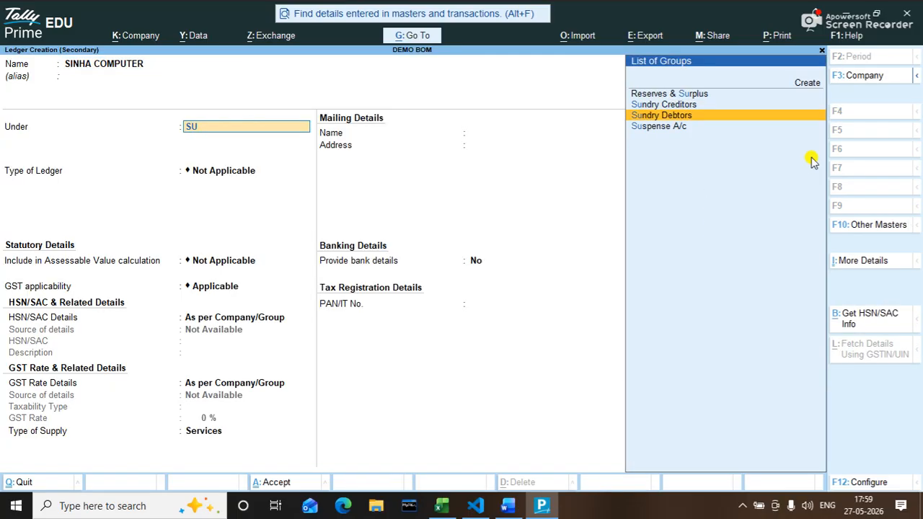
key(Return)
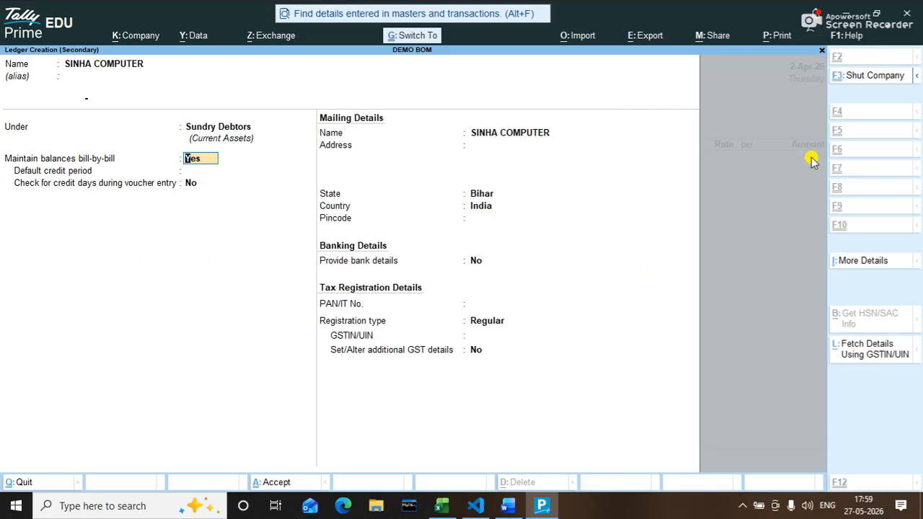
key(ctrl+a)
key(ctrl+a)
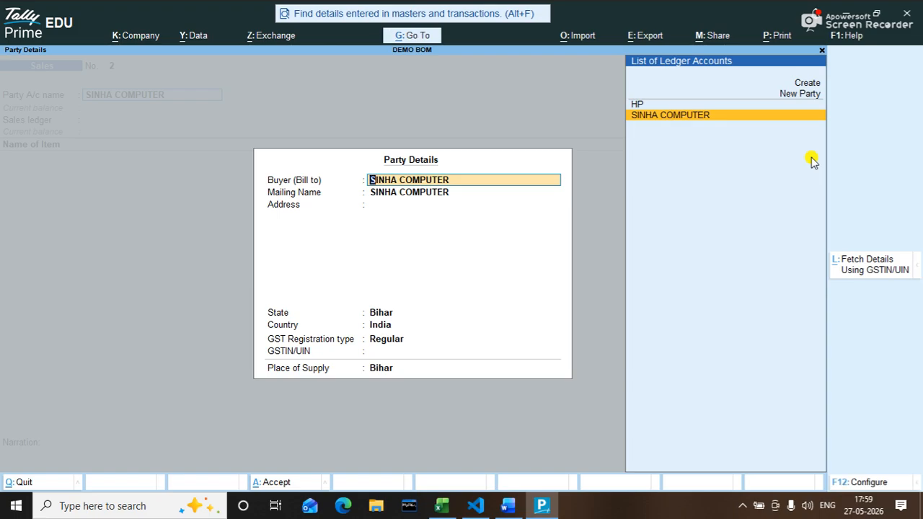
key(ctrl+a)
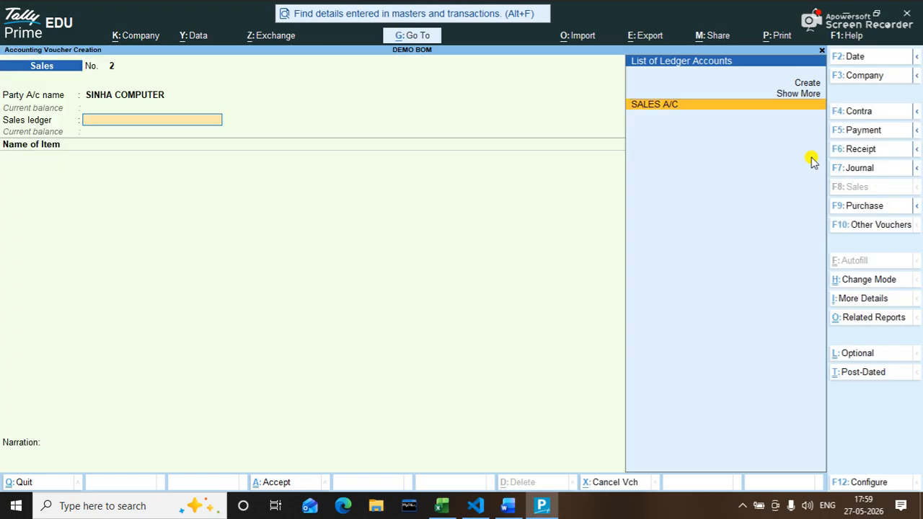
Use SALES A/C as the sales ledger and add 10 P of COMPUTER at a rate of 10,000
key(Return)
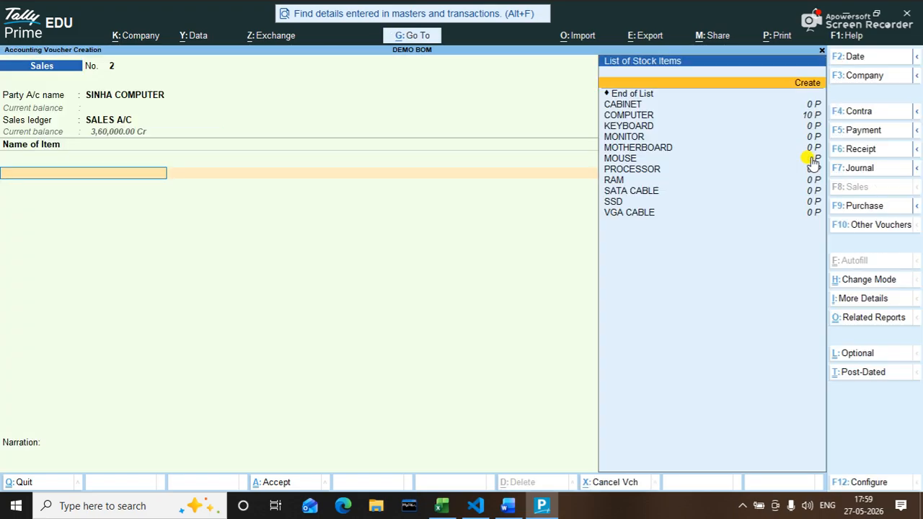
key(Down)
key(Down)
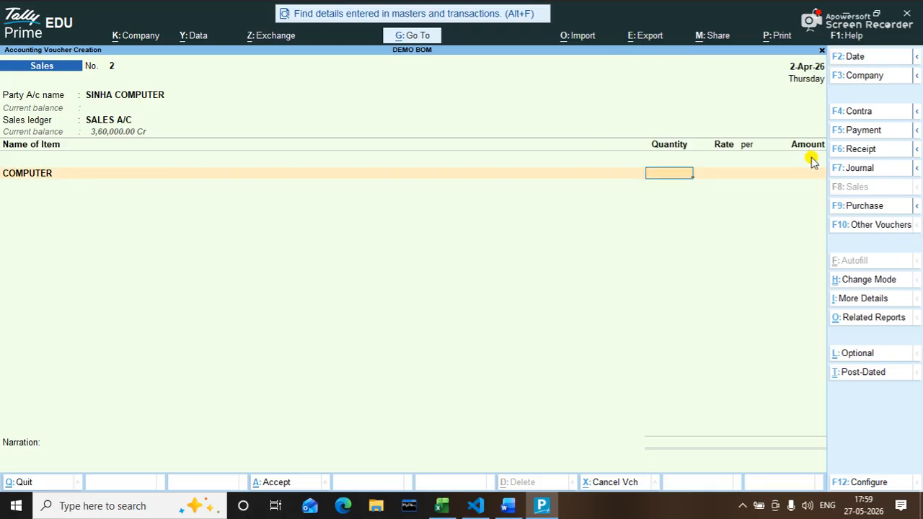
text(10)
key(Return)
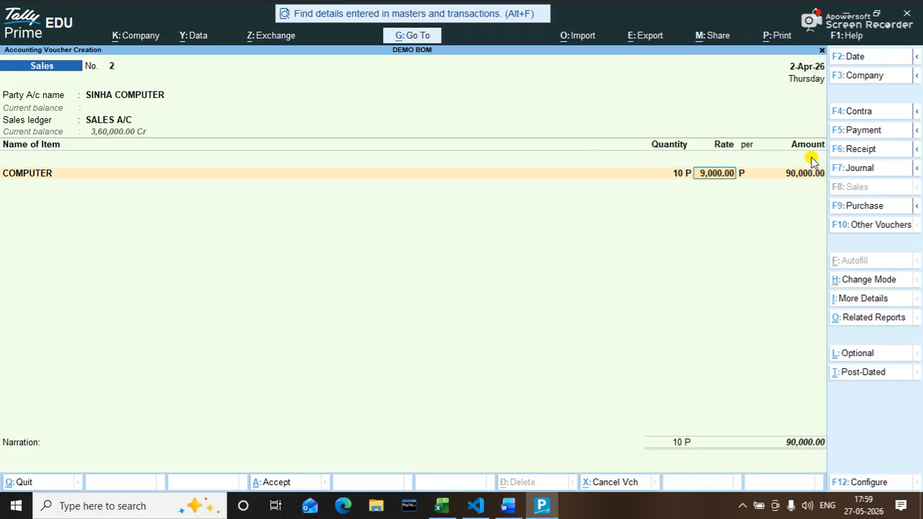
text(10000)
key(Return)
key(Return)
key(Return)
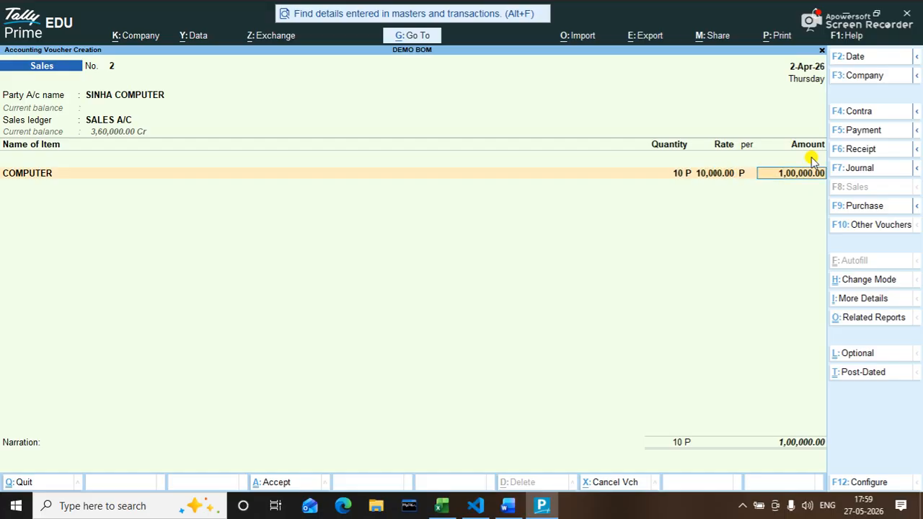
key(Return)
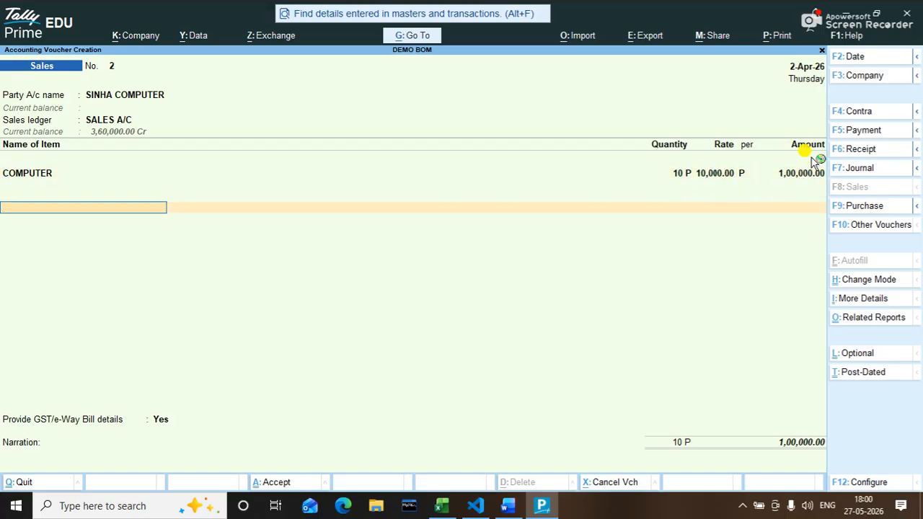
Decline the GST/e-Way Bill details and record the SINHA COMPUTER amount of 1,00,000 as new bill reference 2
key(Return)
key(n)
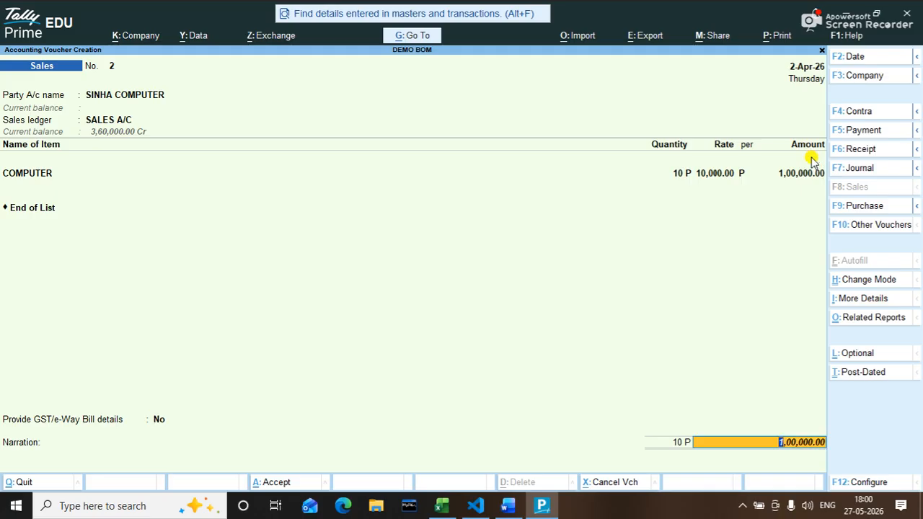
key(Return)
key(Return)
key(Return)
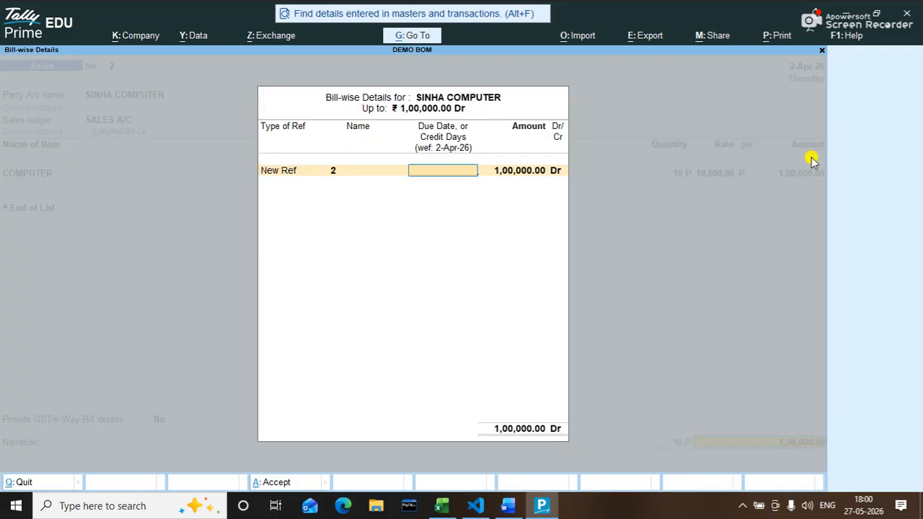
key(Return)
key(Return)
key(Return)
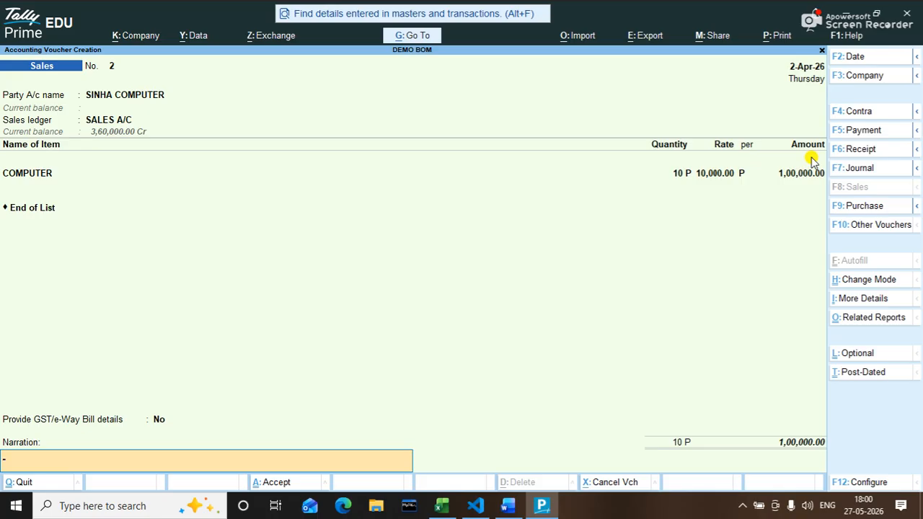
Save the Sales voucher without a narration, decline sending e-Way Bill details and leave voucher entry
key(Return)
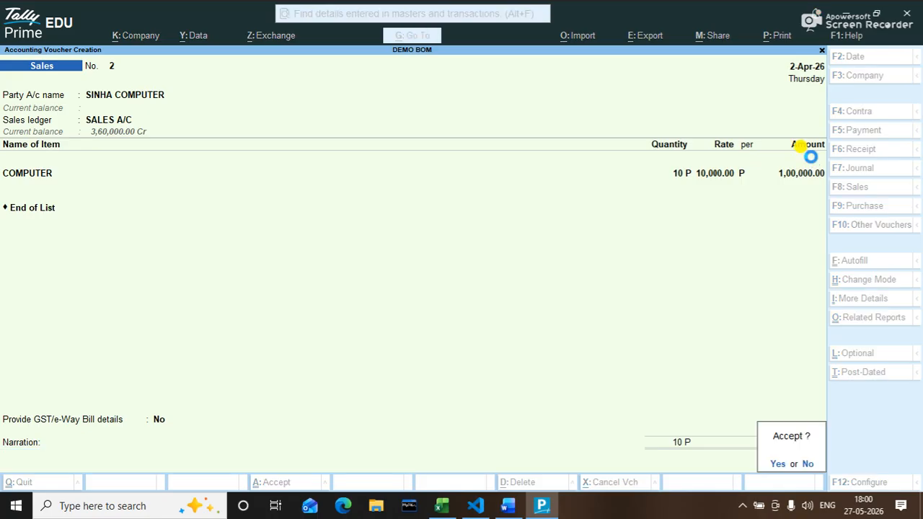
key(Return)
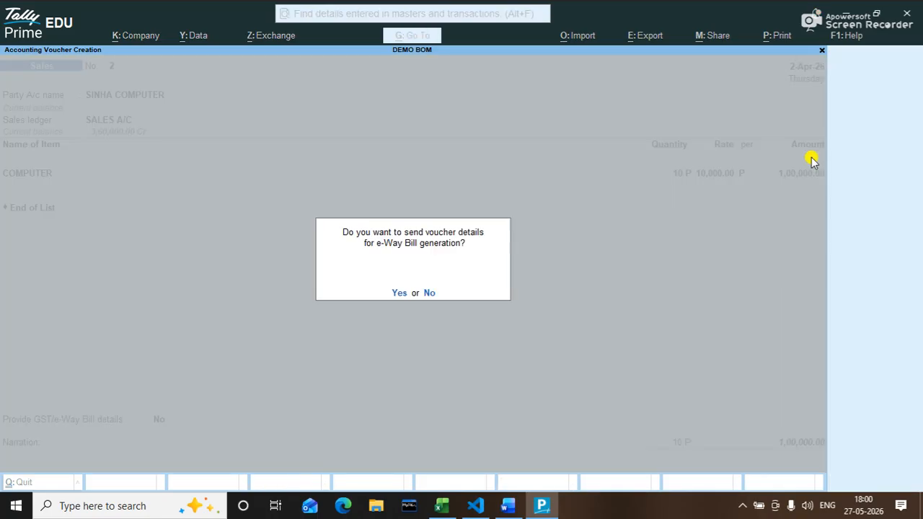
key(n)
key(Escape)
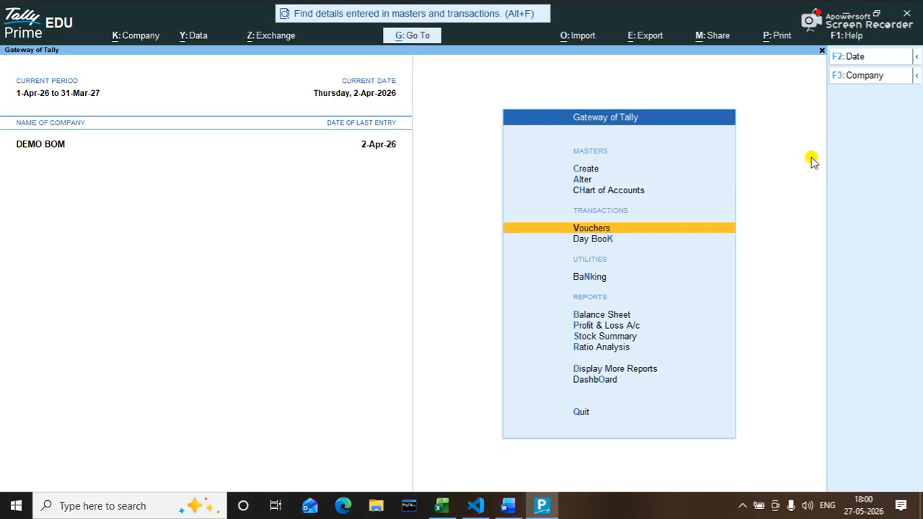
Check the Stock Summary for remaining stock and close the report
key(Down)
key(Down)
key(Down)
key(Down)
key(Down)
key(Return)
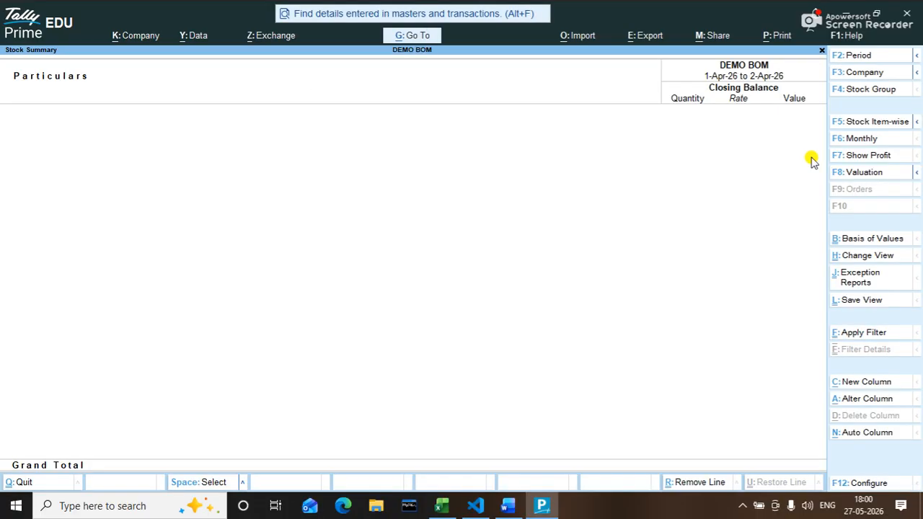
key(Escape)
Examine the Current Assets group in the Balance Sheet, including the Sundry Debtors ledgers and Cash-in-Hand
key(Up)
key(Up)
key(Return)
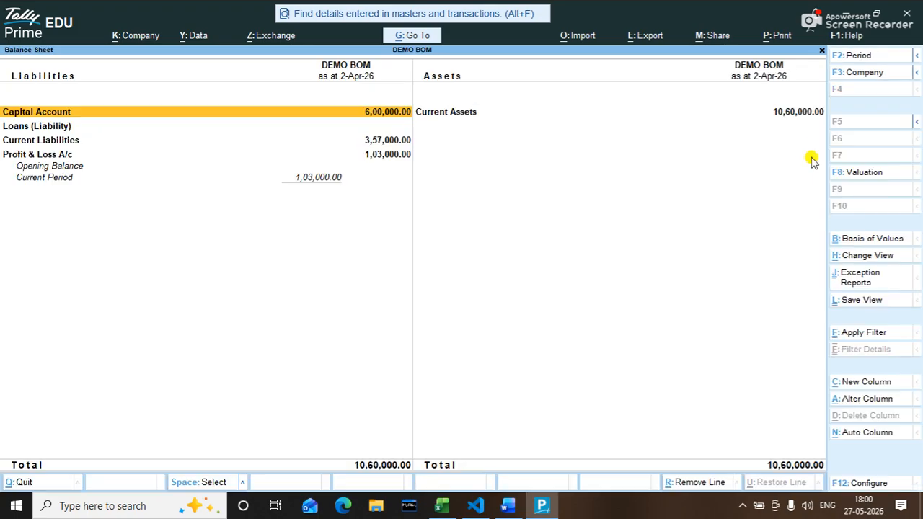
key(Right)
key(Return)
key(Down)
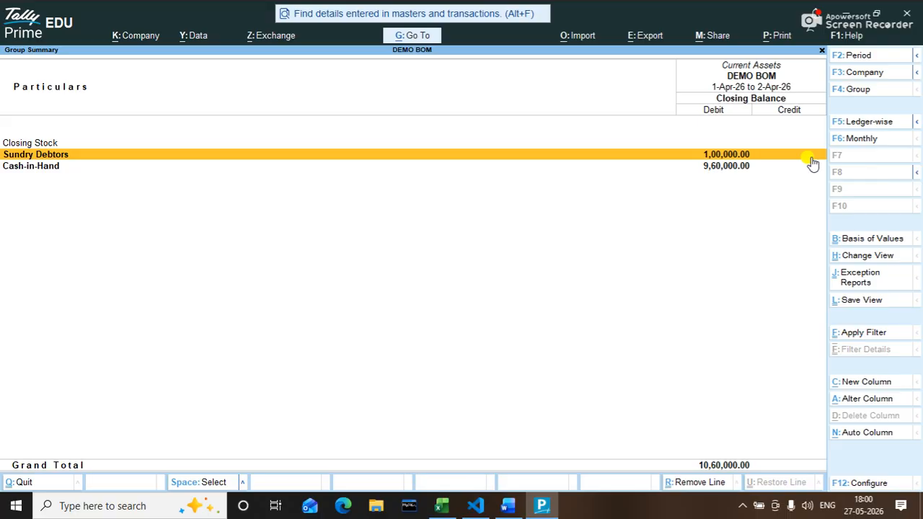
key(Return)
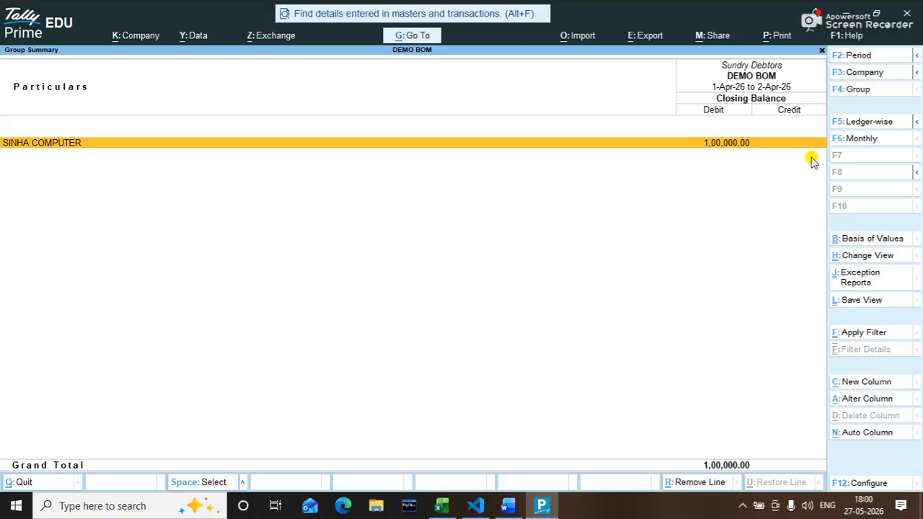
key(Escape)
key(Down)
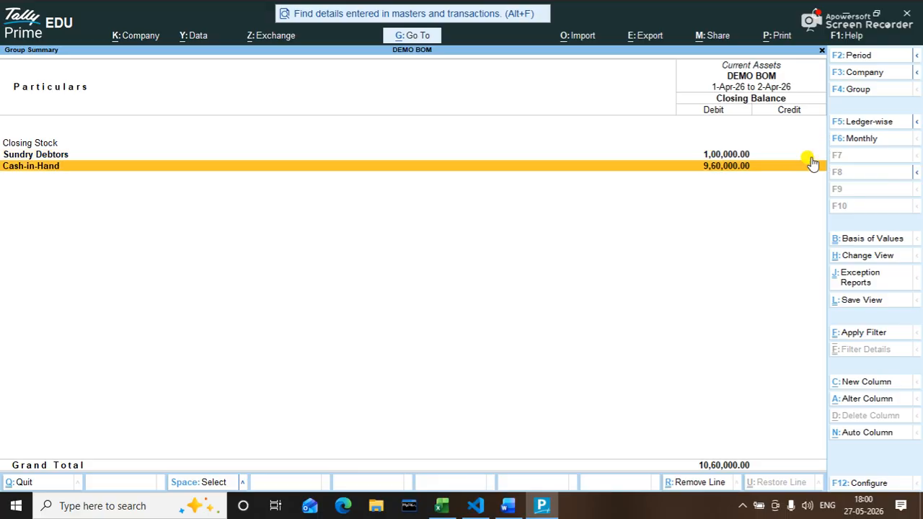
Return to the Balance Sheet, review the liabilities up to Profit & Loss A/c and close the report
key(Escape)
key(Left)
key(Down)
key(Down)
key(Down)
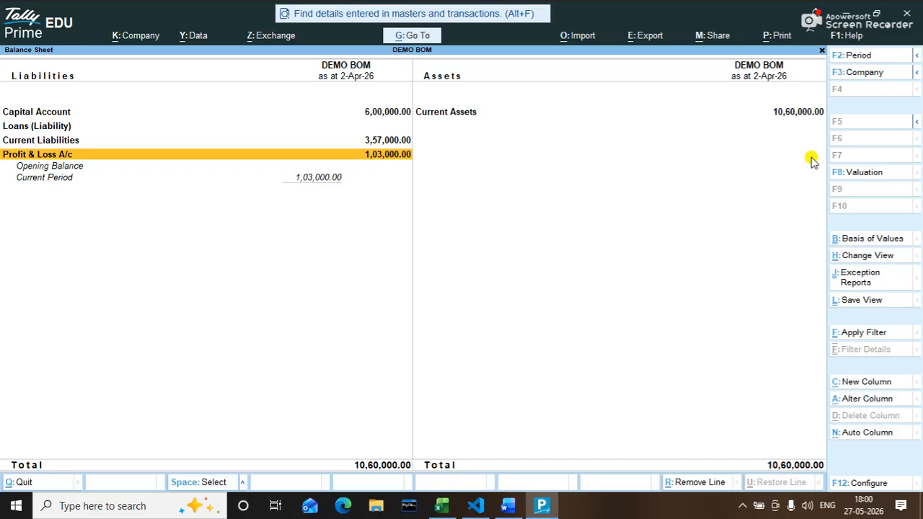
key(Escape)
Start a new Receipt voucher and choose SINHA COMPUTER as the credit ledger
key(Up)
key(Up)
key(Up)
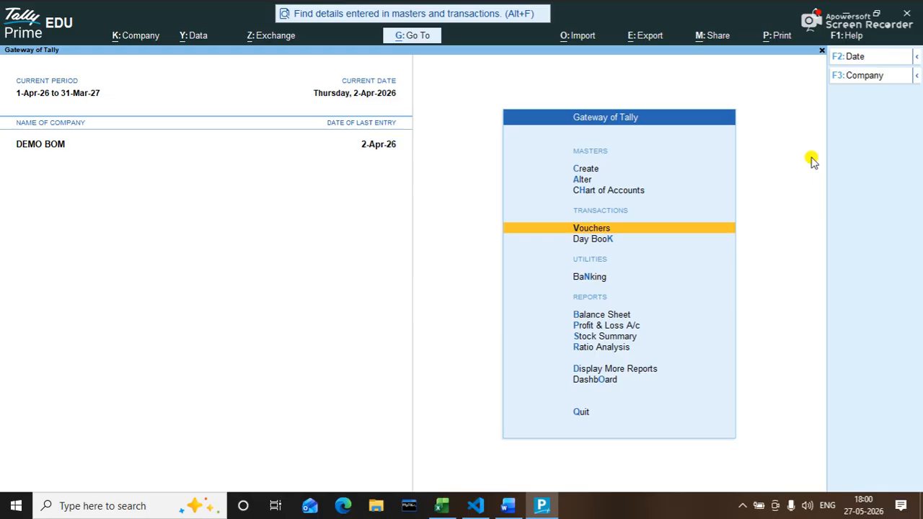
key(Return)
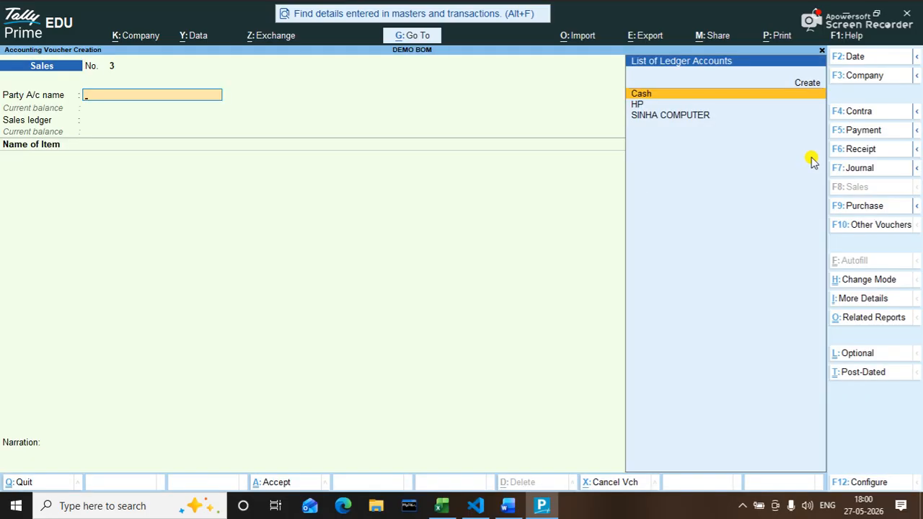
key(F6)
key(Down)
key(Down)
key(Down)
key(Down)
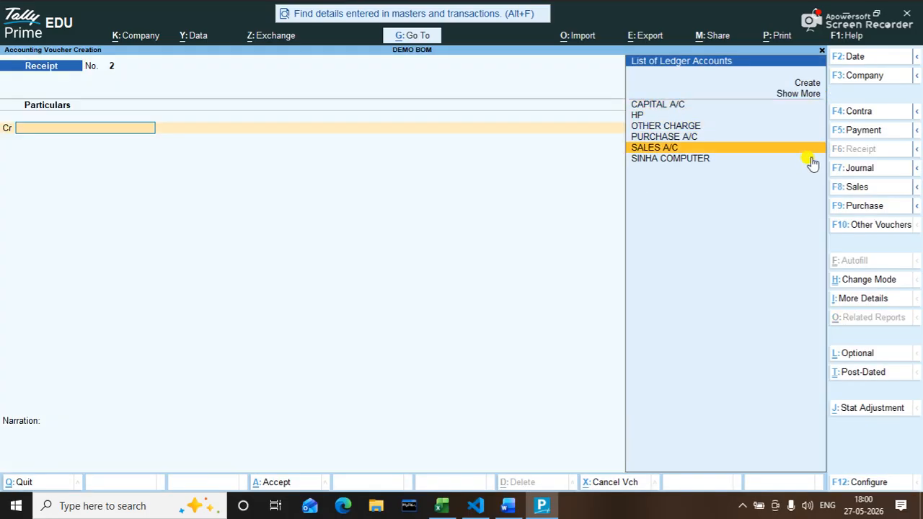
key(Down)
key(Return)
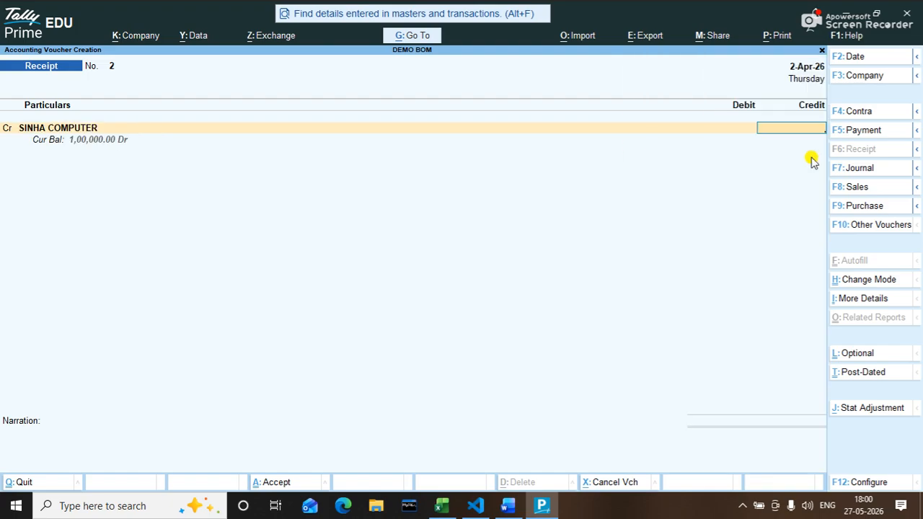
Credit SINHA COMPUTER with 100000 and allocate the amount against pending bill 2
text(100000)
key(Return)
key(Return)
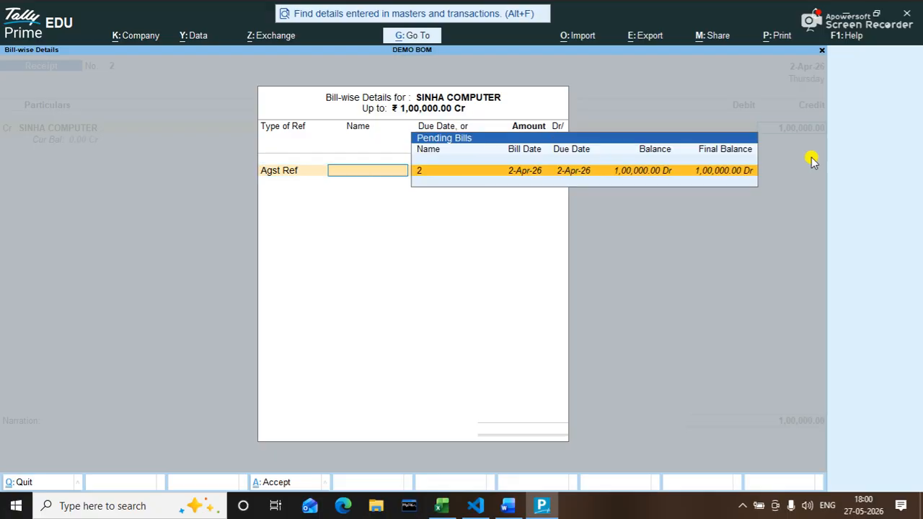
key(Return)
key(Return)
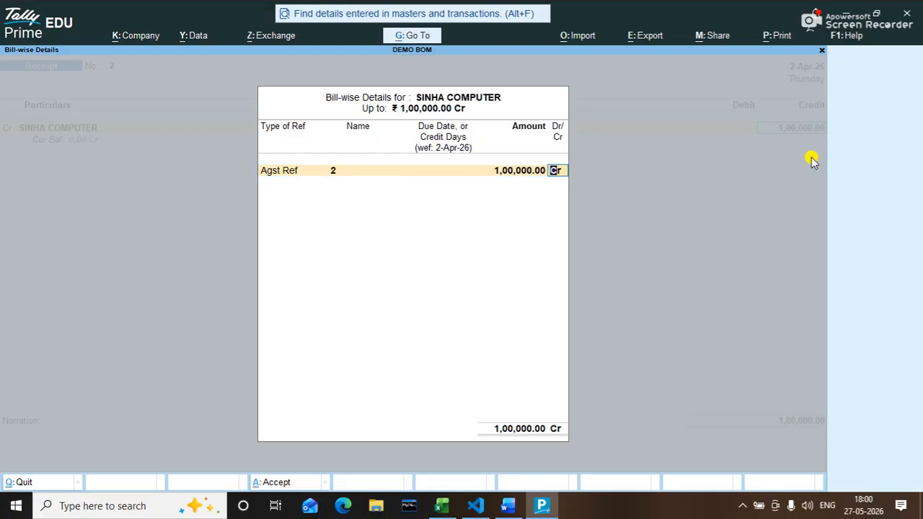
key(Return)
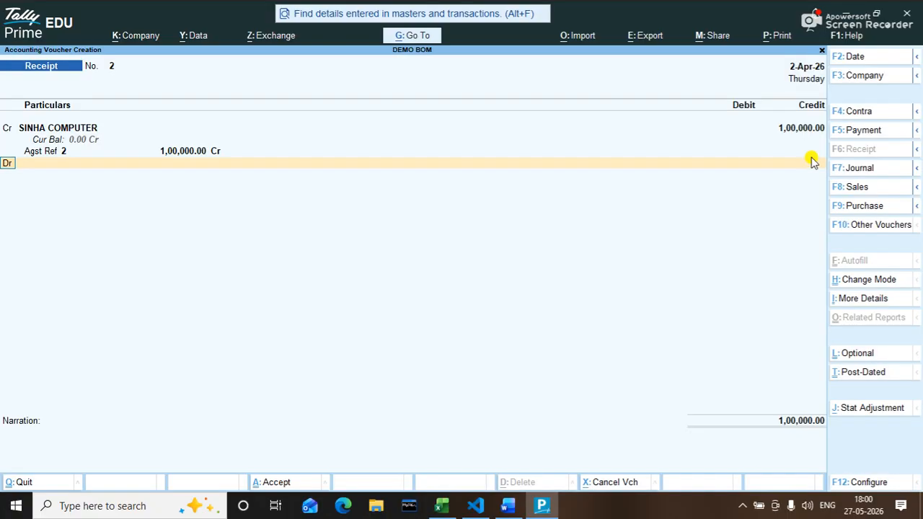
Go to the receipt's debit line and open the creation form for a new ledger
key(Return)
key(Down)
key(Down)
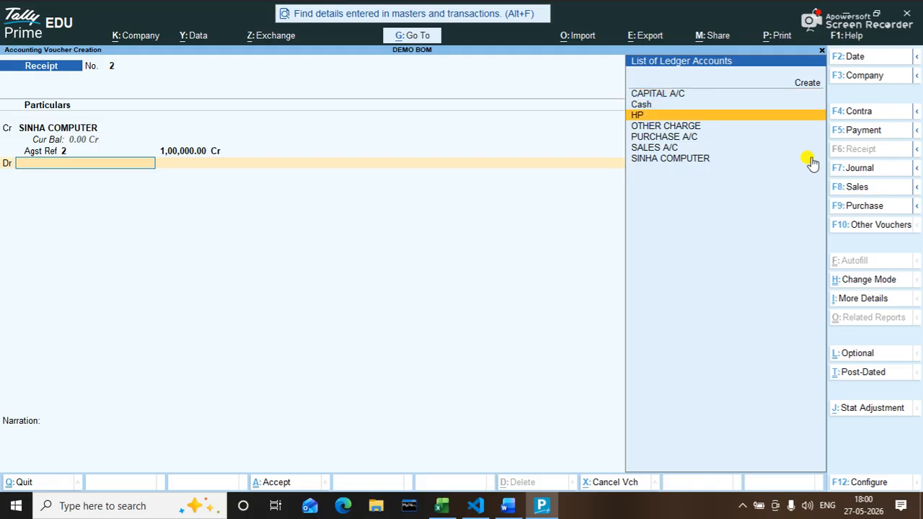
key(Down)
key(Down)
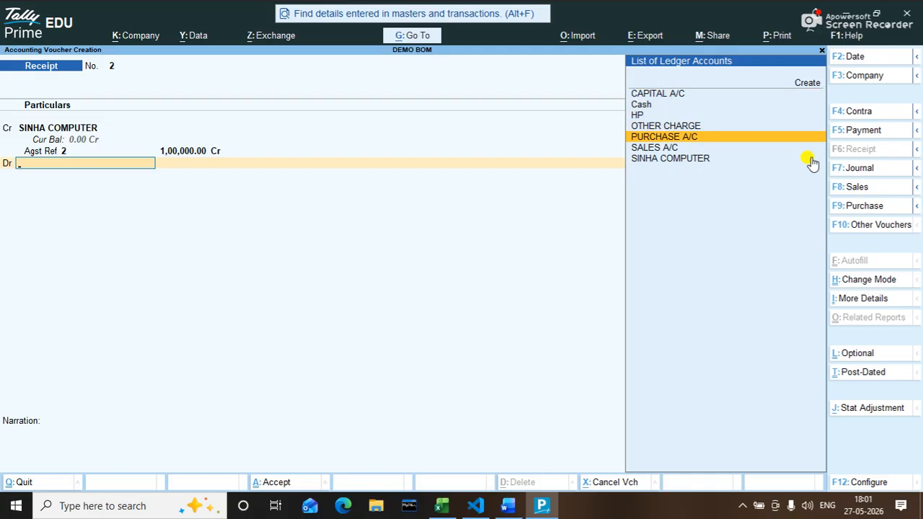
key(Up)
key(Up)
key(Up)
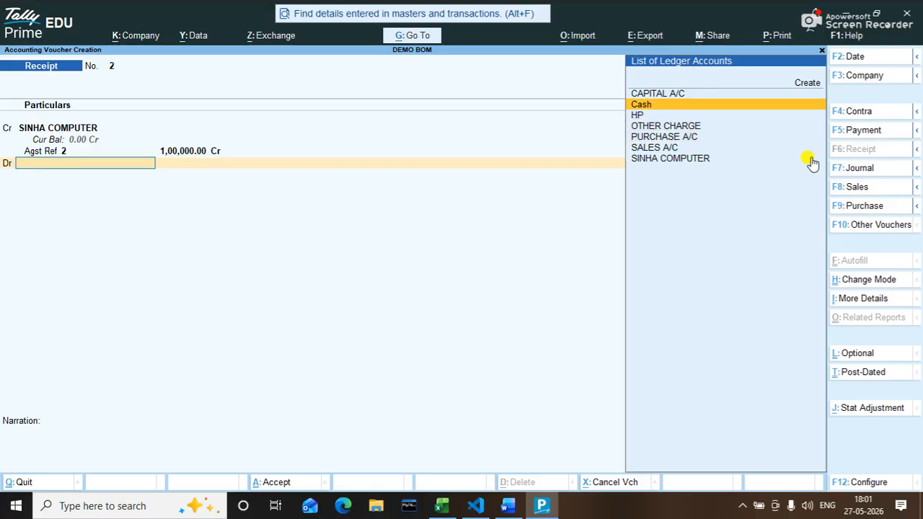
key(alt)
key(alt+c)
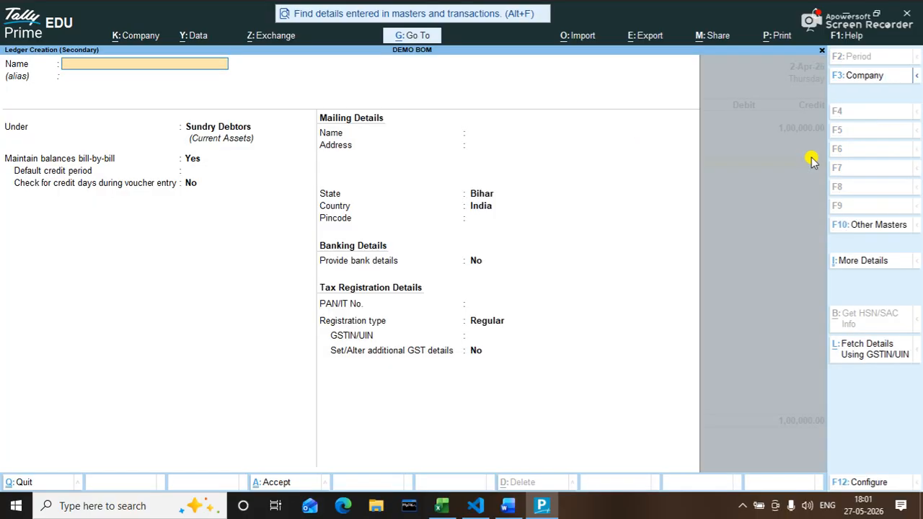
Create the ledger SBI A/C under Bank Accounts and use it as the receipt's debit ledger
text(Sb)
key(BackSpace)
text(BI A/C)
key(Return)
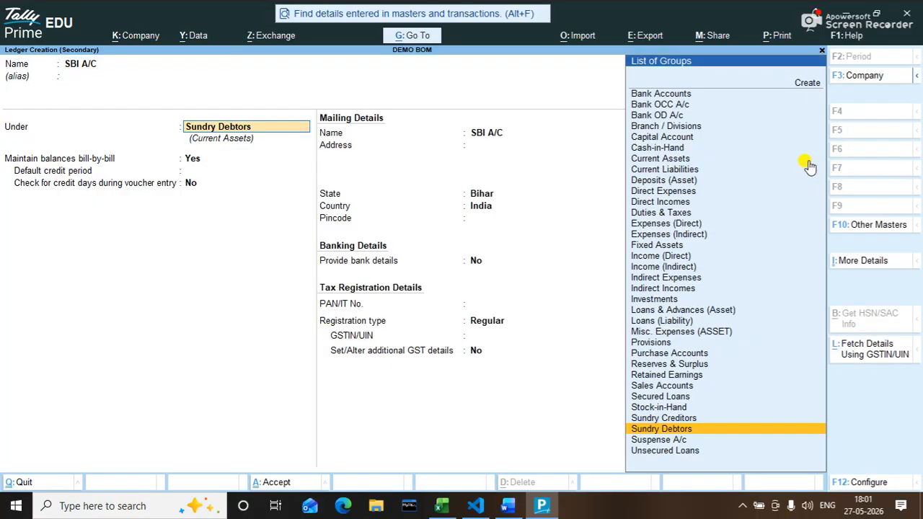
text(BAN)
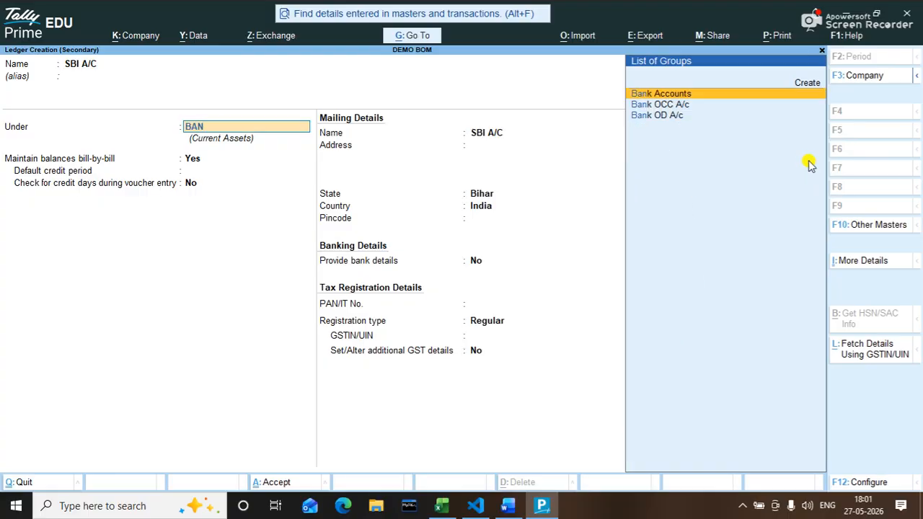
key(Return)
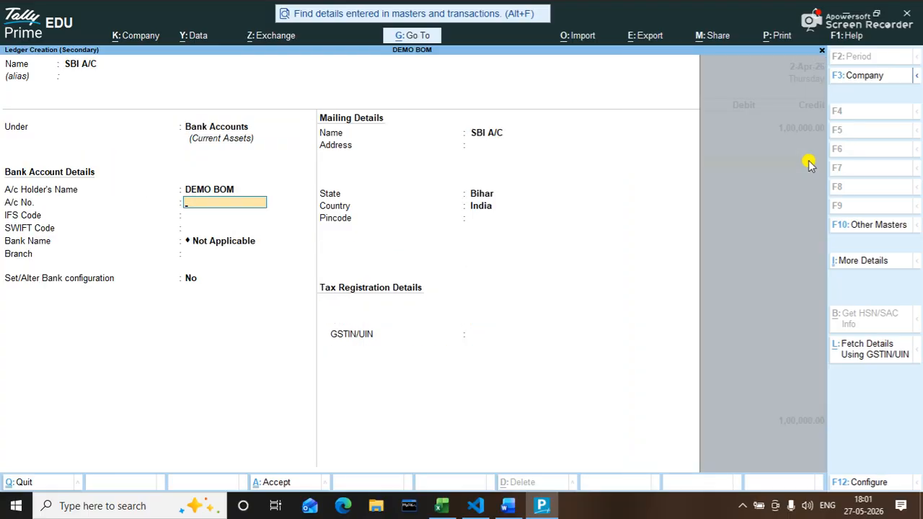
key(ctrl+a)
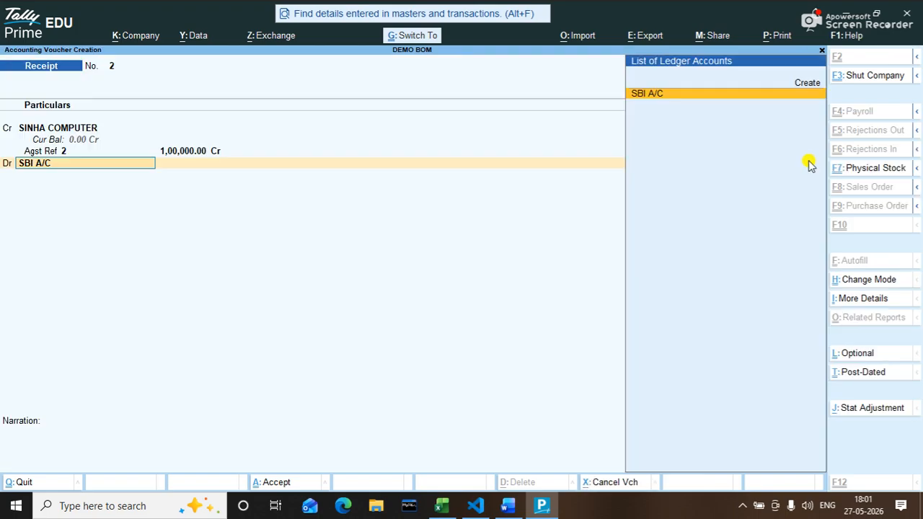
key(Return)
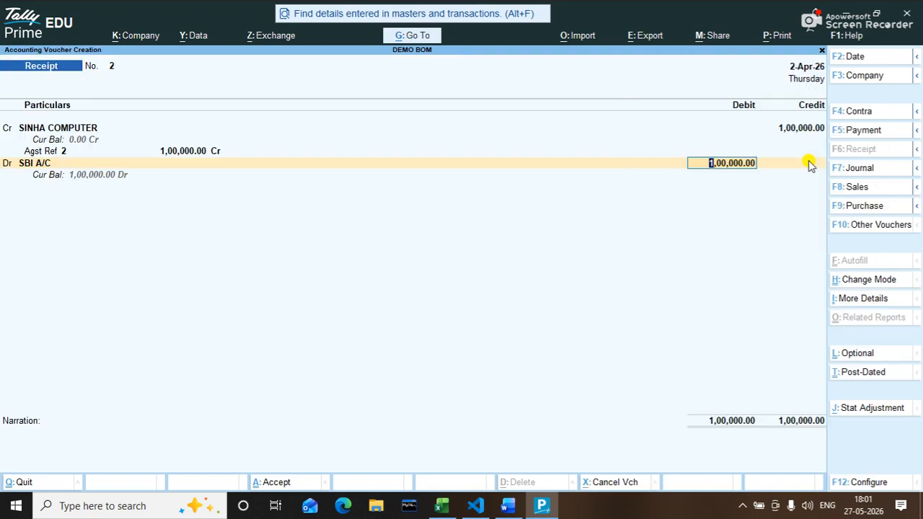
Accept 1,00,000 as the SBI A/C debit amount, save the Receipt voucher without a narration and leave voucher entry
key(Return)
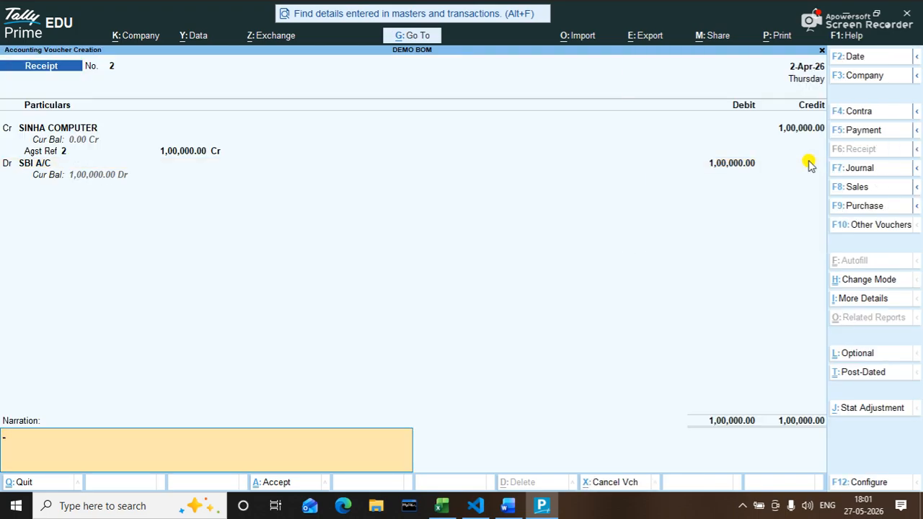
key(Return)
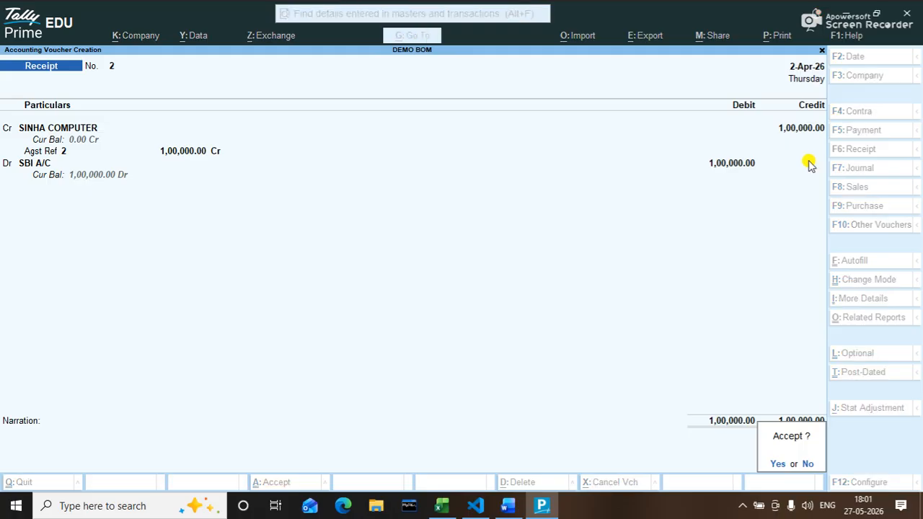
key(Return)
key(Escape)
key(Return)
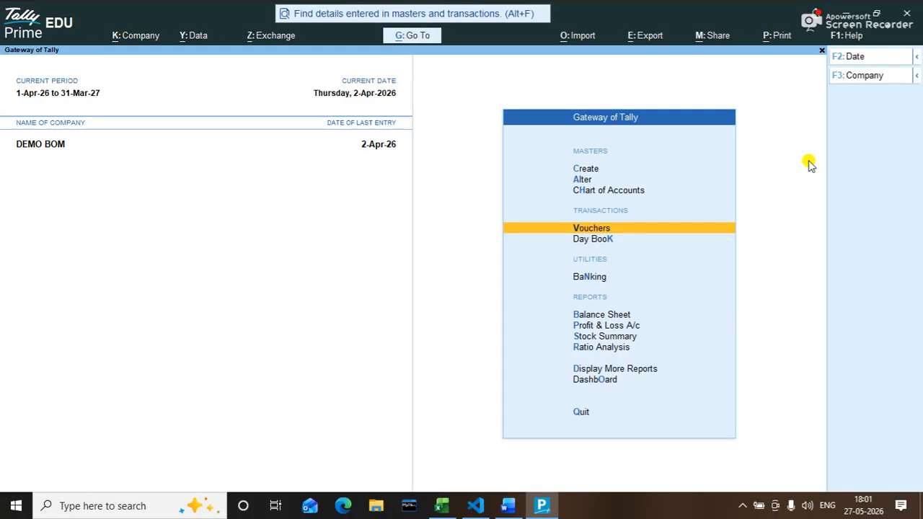
Open the Balance Sheet and review Sundry Debtors and Cash-in-Hand within Current Assets
key(Down)
key(Down)
key(Down)
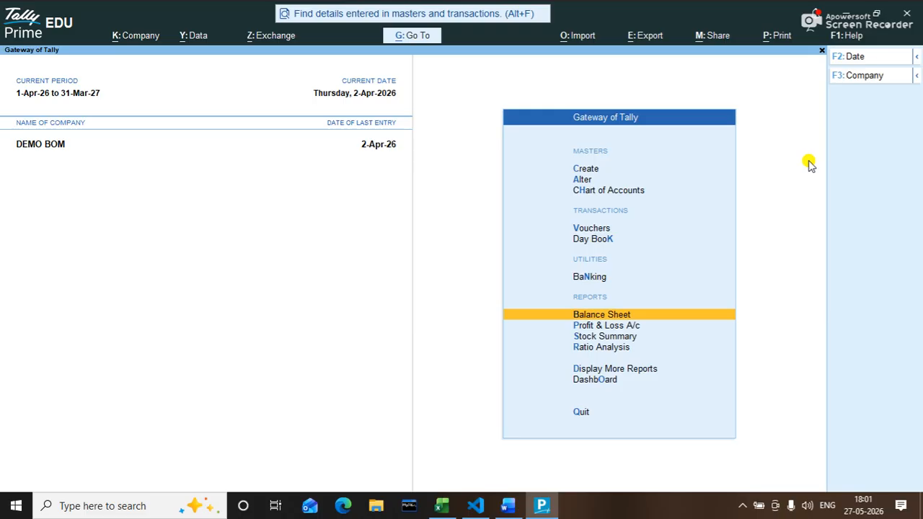
key(Return)
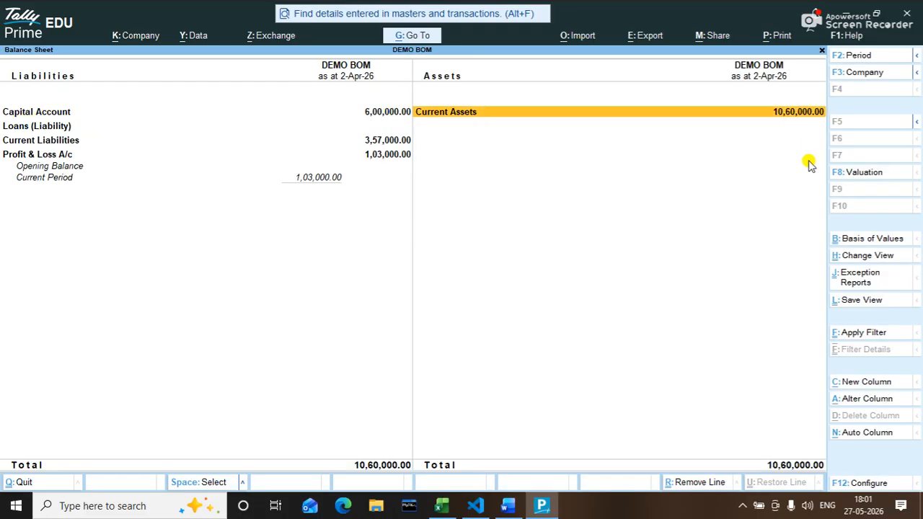
key(Return)
key(Down)
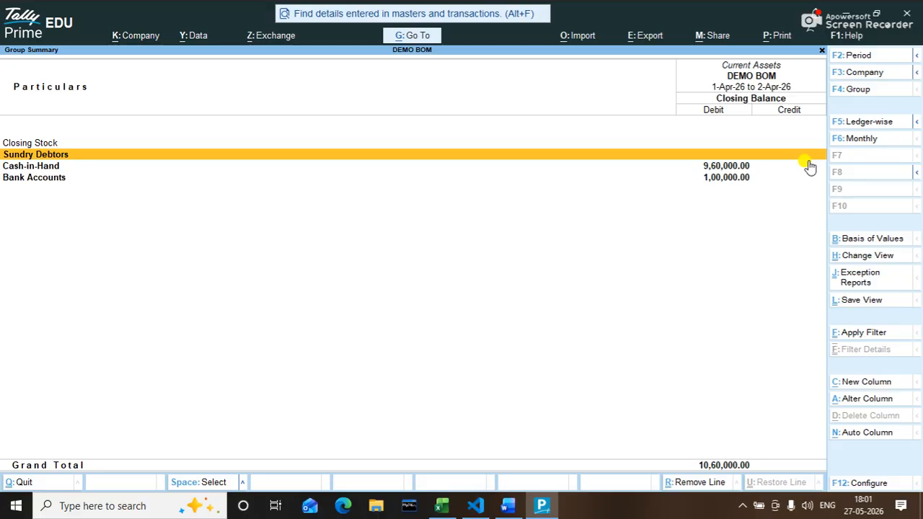
key(Down)
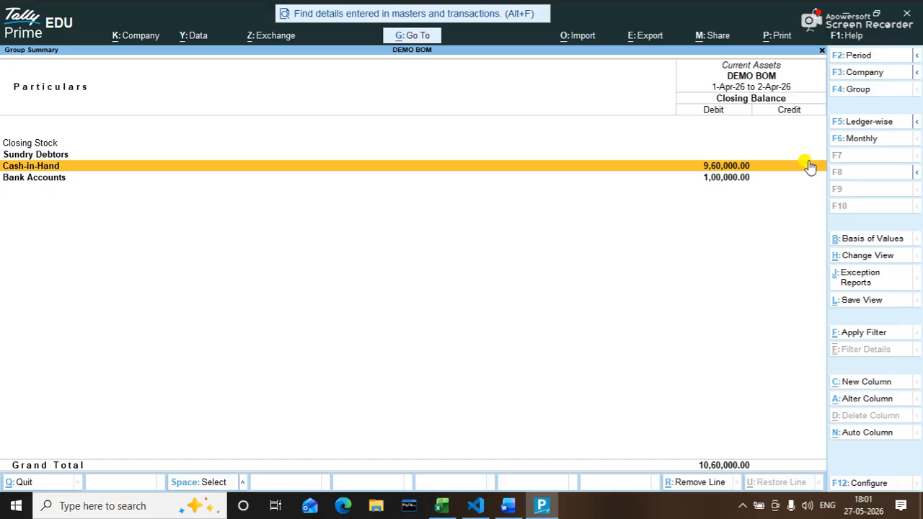
Check the ledgers under Bank Accounts and close the Balance Sheet
key(Down)
key(Return)
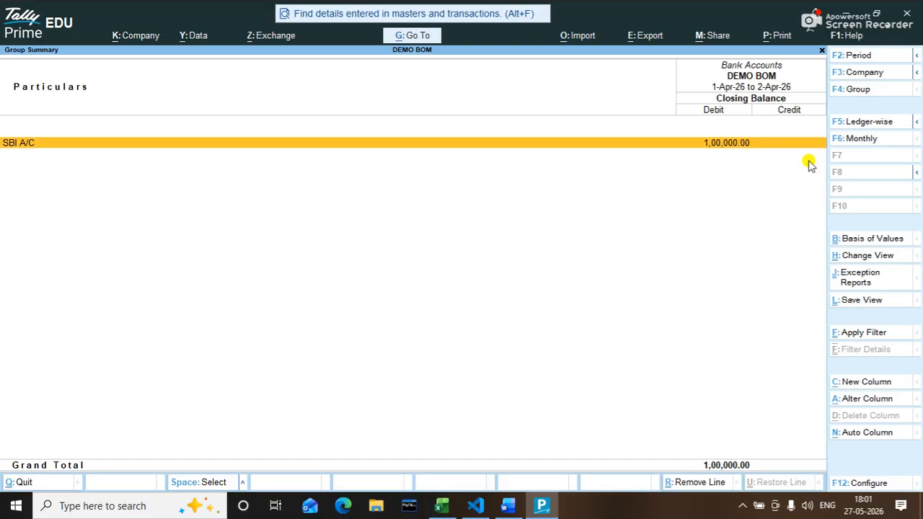
key(Escape)
key(Escape)
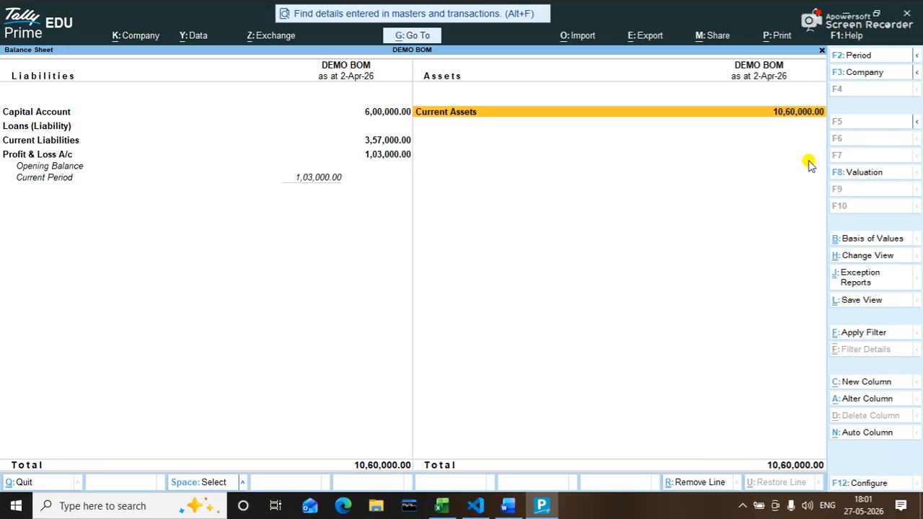
key(Escape)
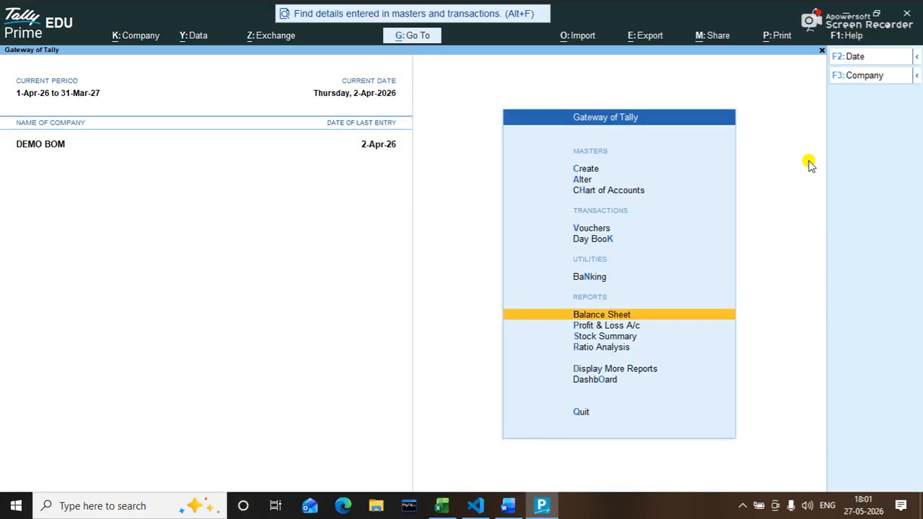